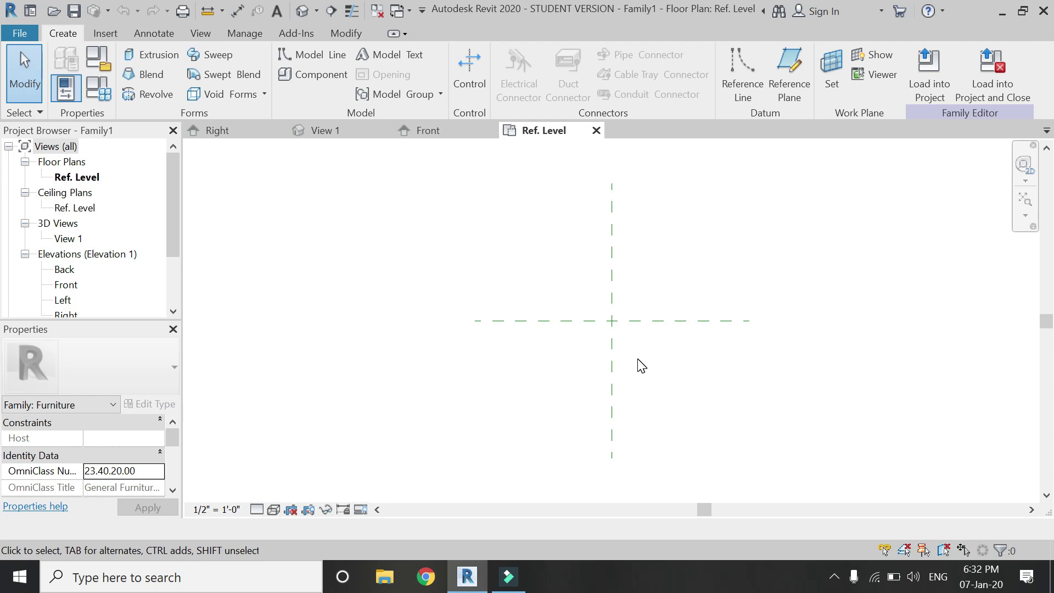
Step: Select the Center Left/Right and Center Front/Back reference planes, then clear the selection
left_click(609, 270)
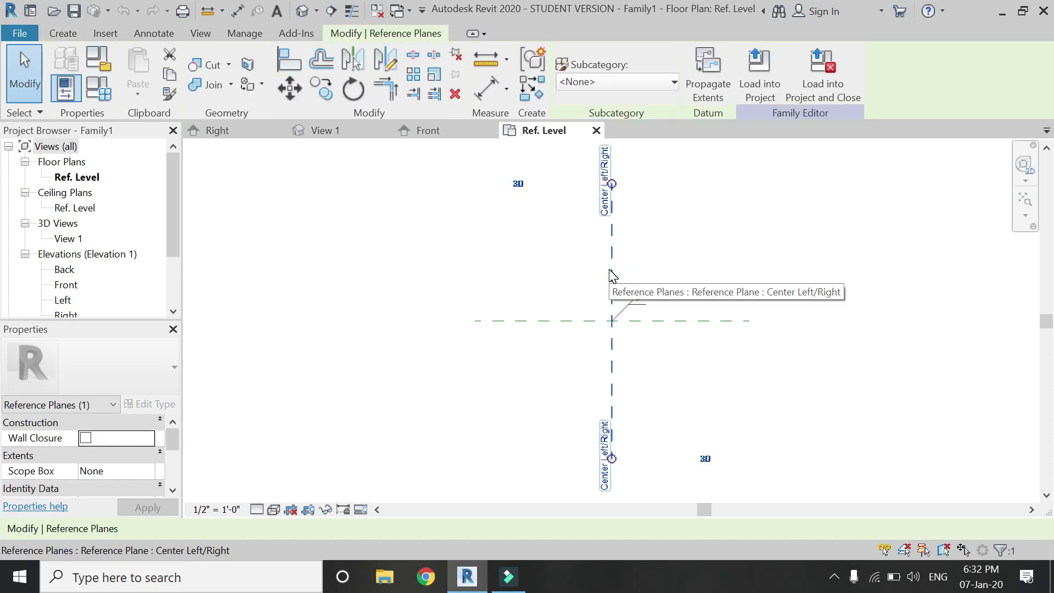
left_click(590, 321)
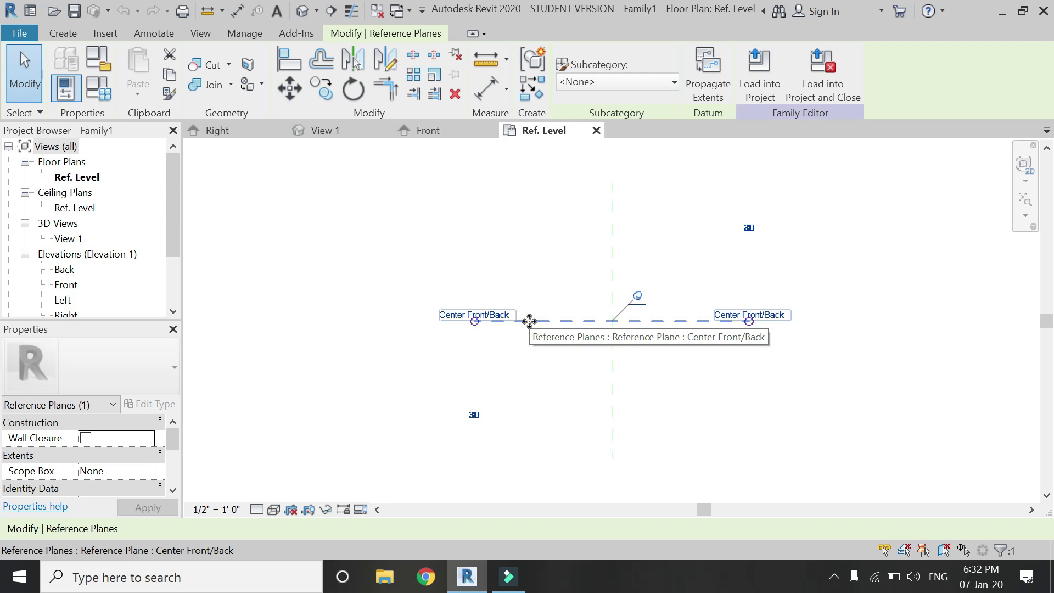
left_click(590, 310)
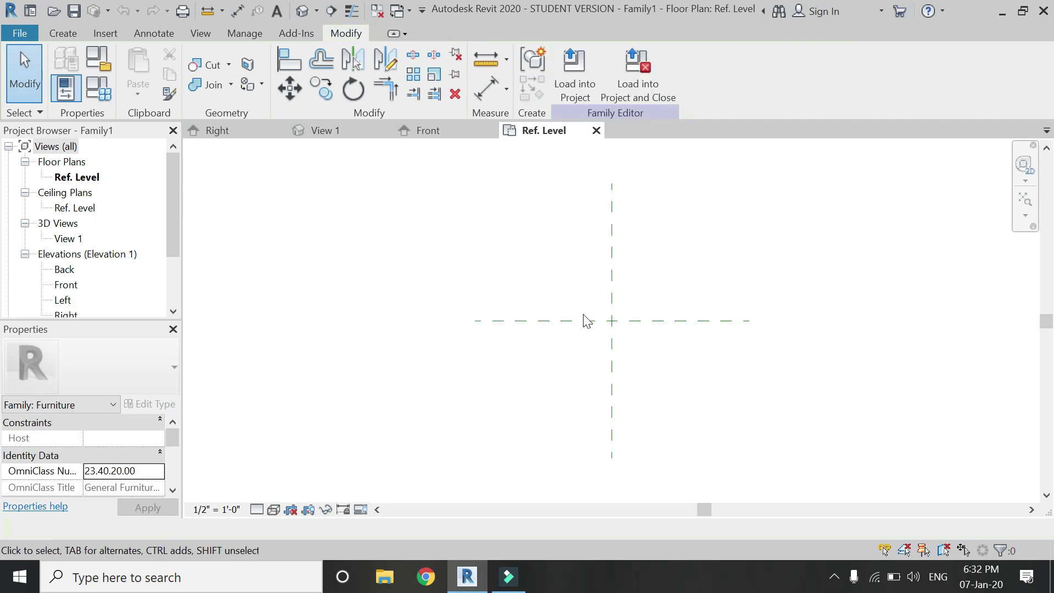
left_click(581, 321)
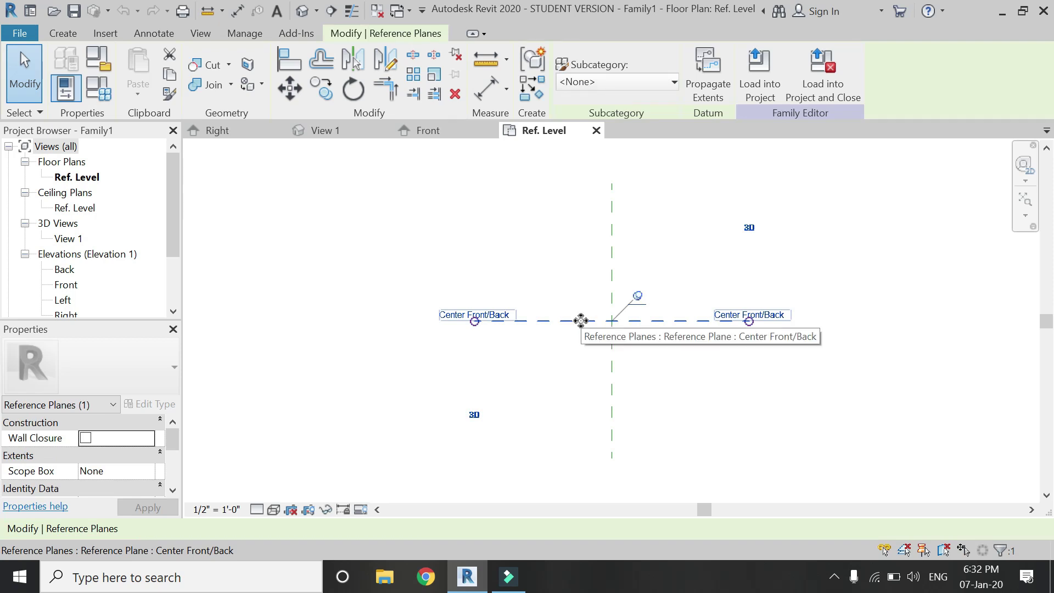
left_click(546, 338)
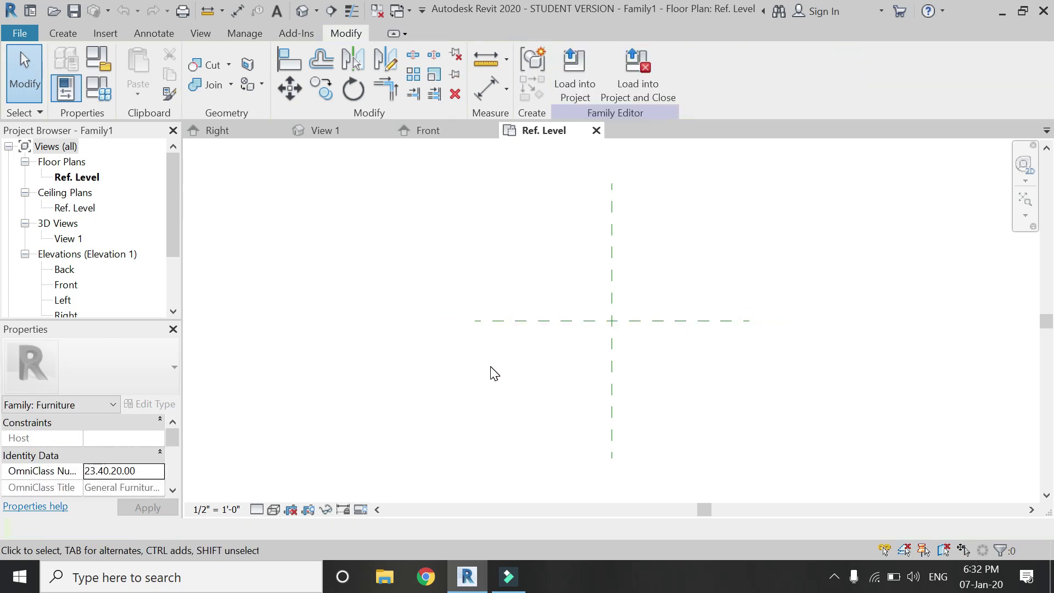
Step: Start a solid extrusion and sketch a roughly 1'11" by 2'0" rectangle up-left of centre
left_click(68, 34)
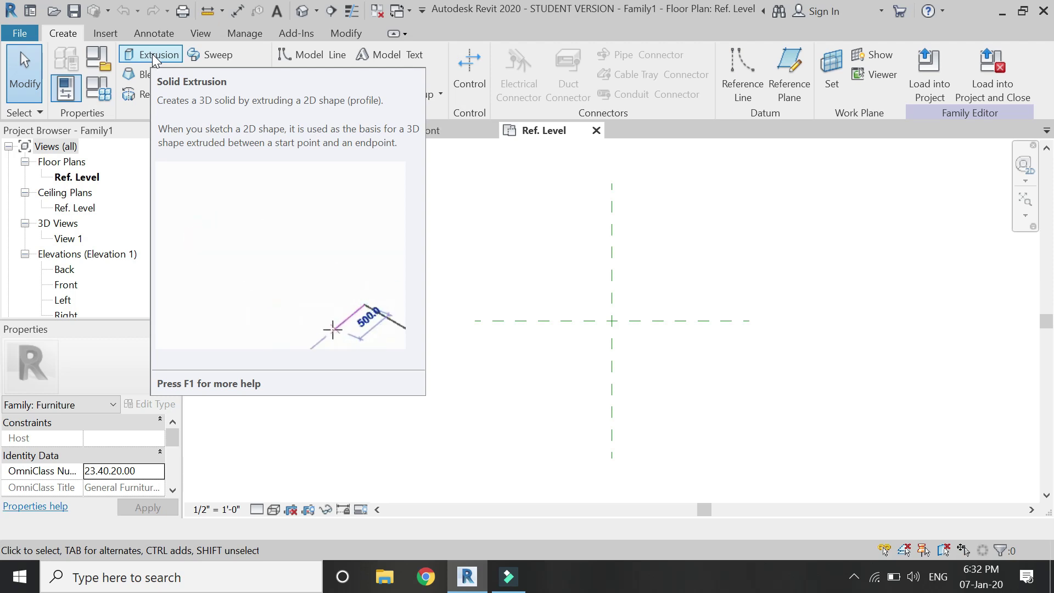
left_click(152, 54)
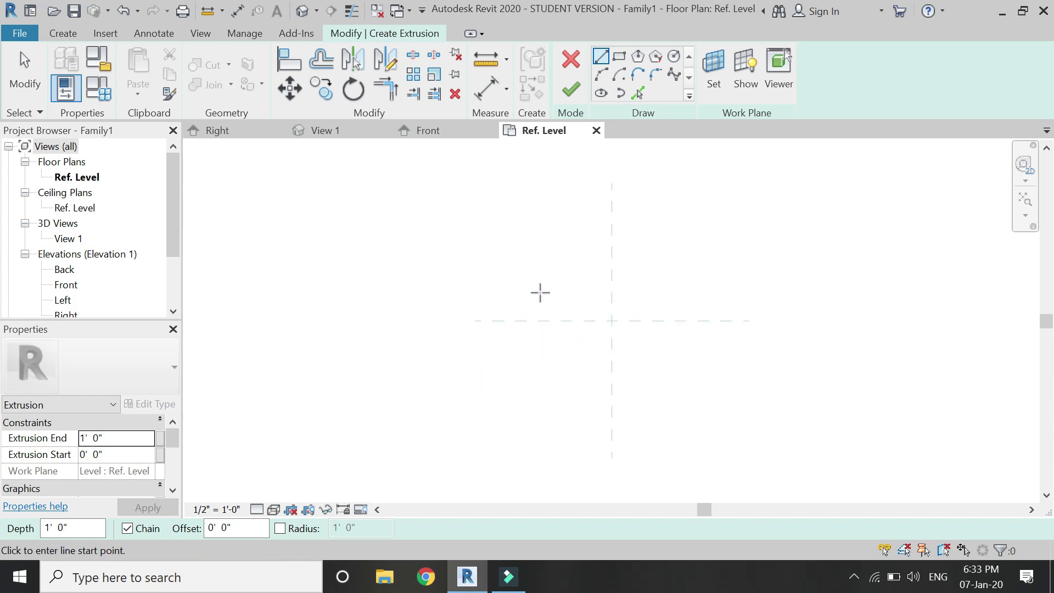
scroll(593, 252, "up", 2)
left_click(617, 57)
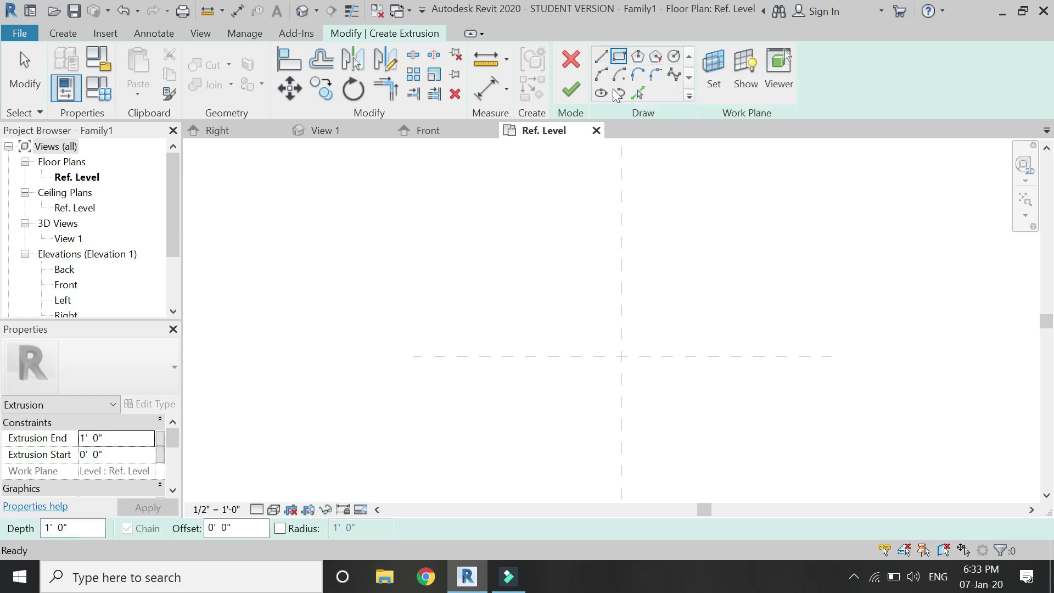
left_click(485, 238)
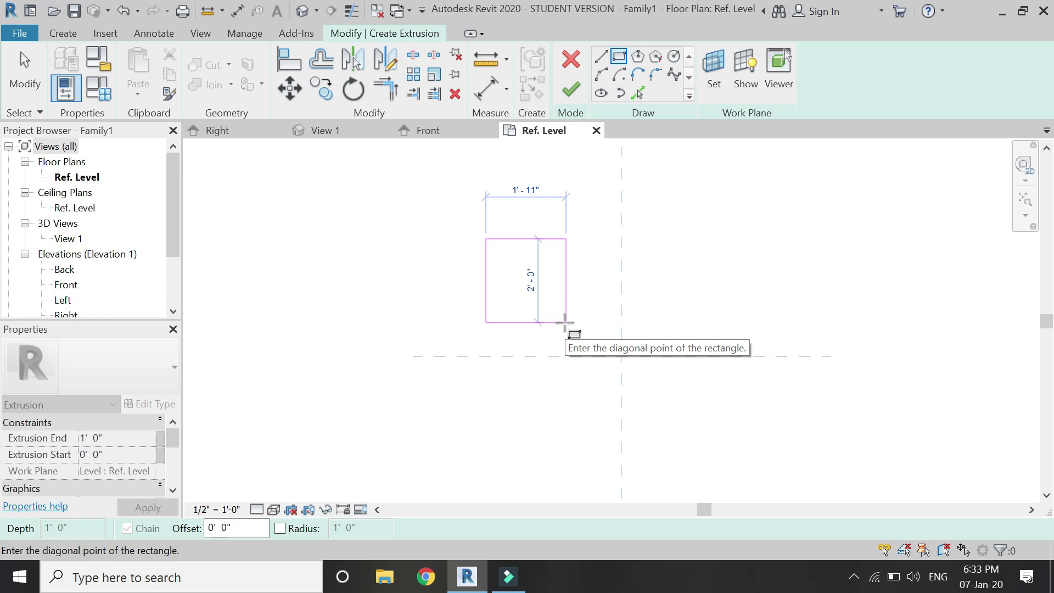
left_click(566, 322)
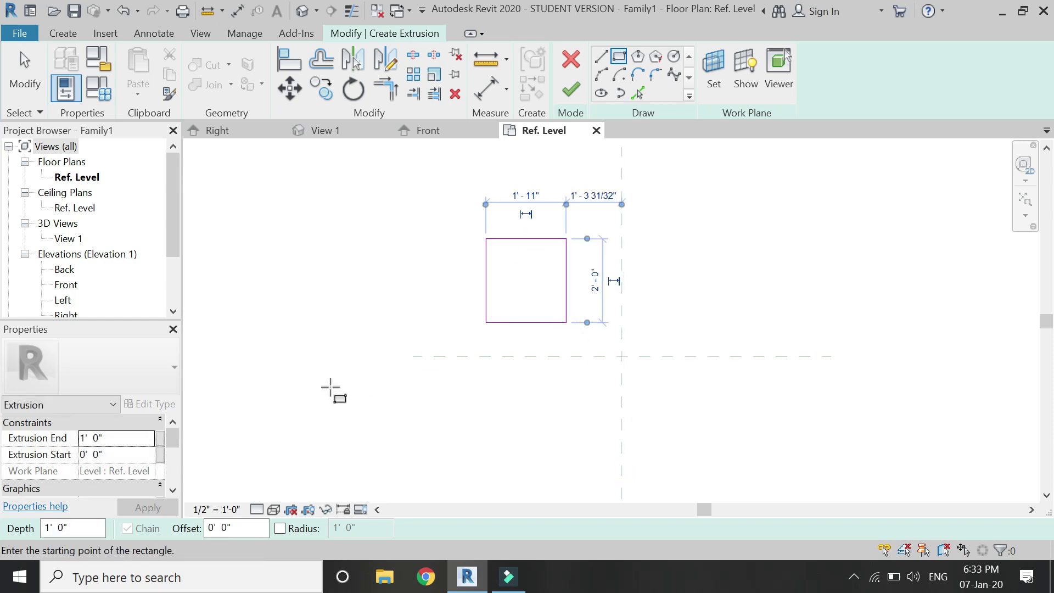
Step: Set Extrusion End to 5' and finish the extrusion
left_click(110, 438)
type("5")
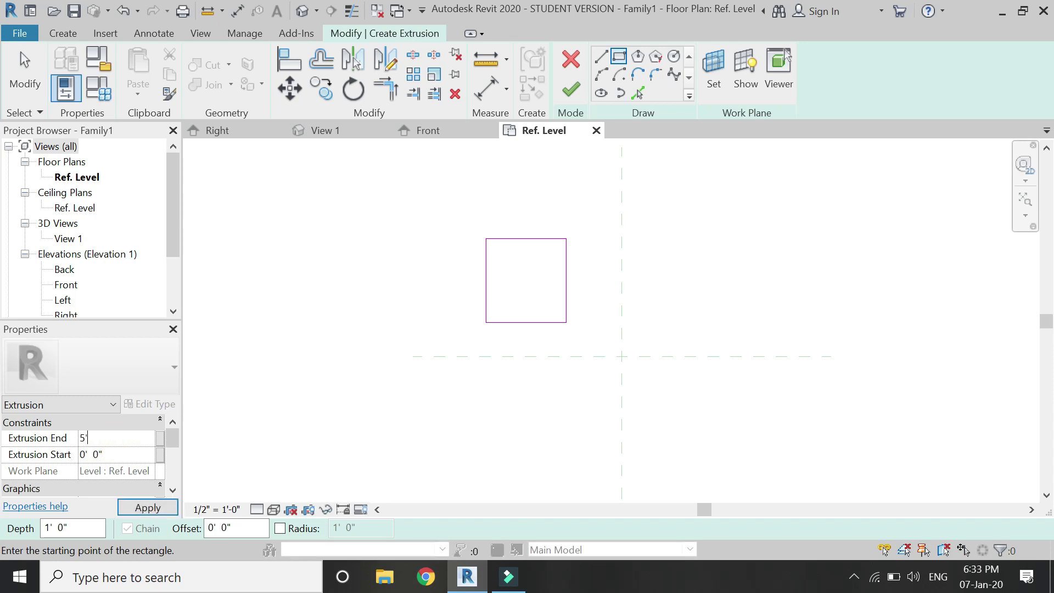
key("Return")
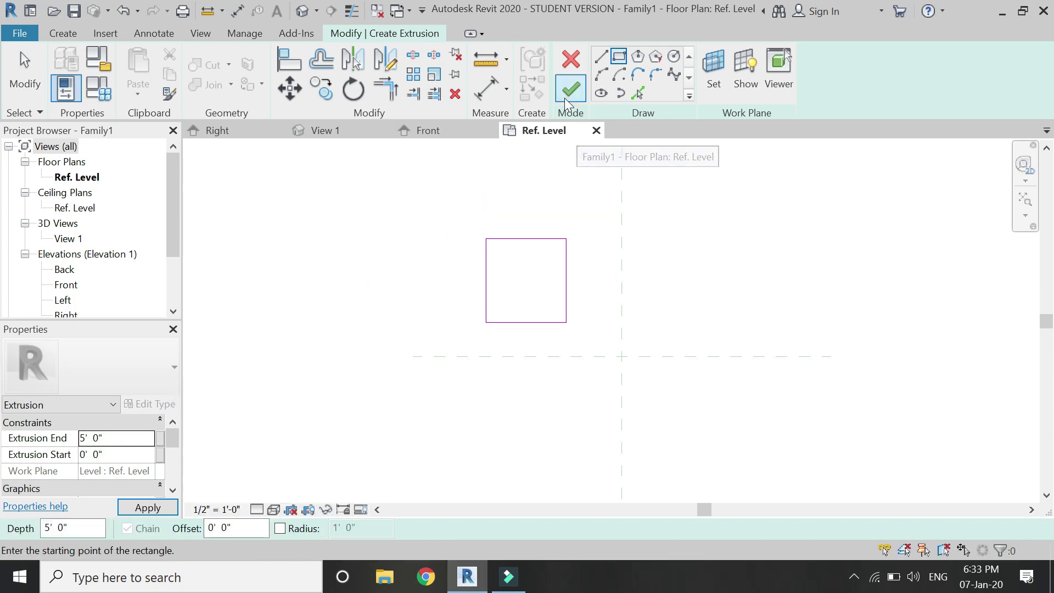
left_click(570, 90)
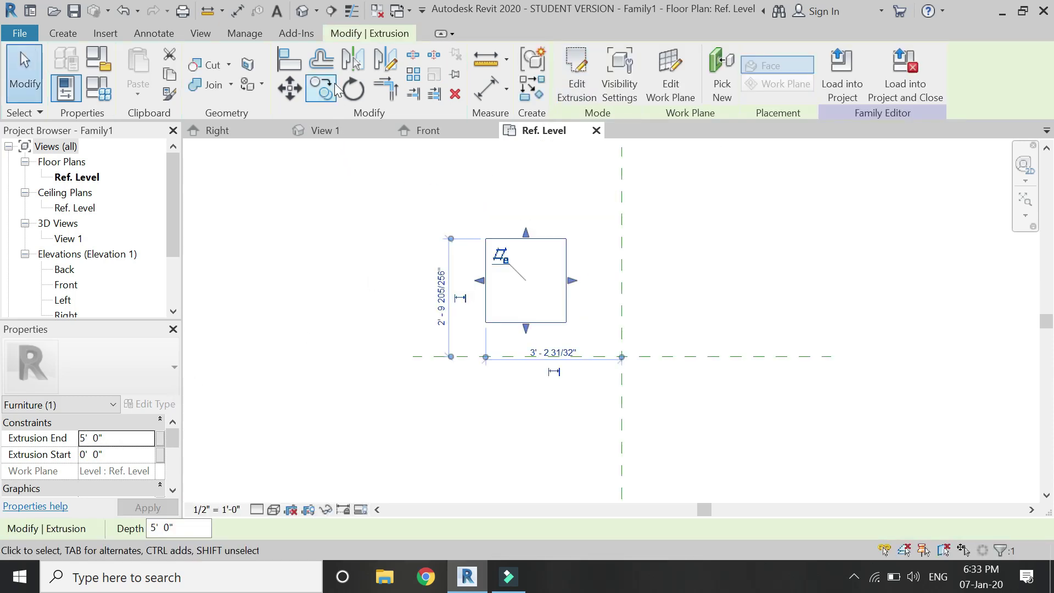
Step: In the default 3D view, drag the box's handles to span -6' 1 45/64" to 7' 5 59/256"
left_click(303, 11)
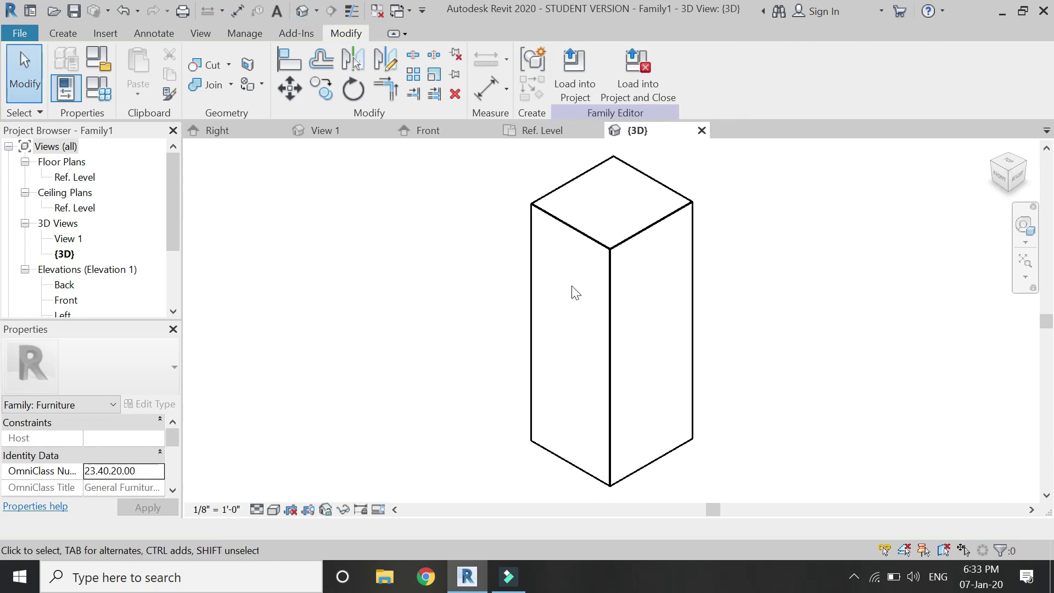
scroll(582, 282, "down", 2)
left_click(590, 268)
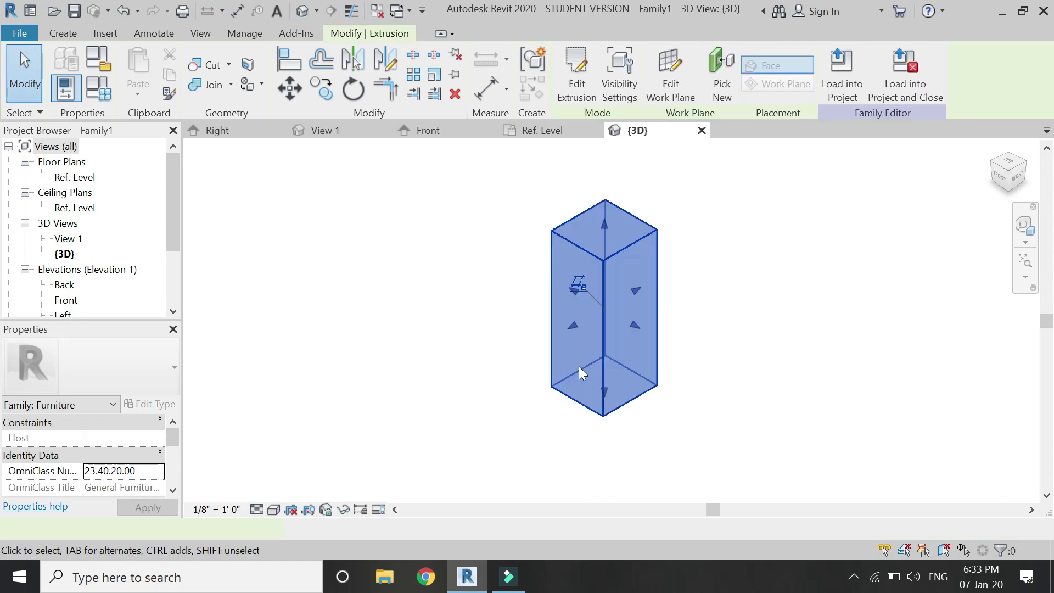
scroll(599, 329, "down", 2)
scroll(604, 340, "up", 1)
left_click_drag(625, 318, 724, 282)
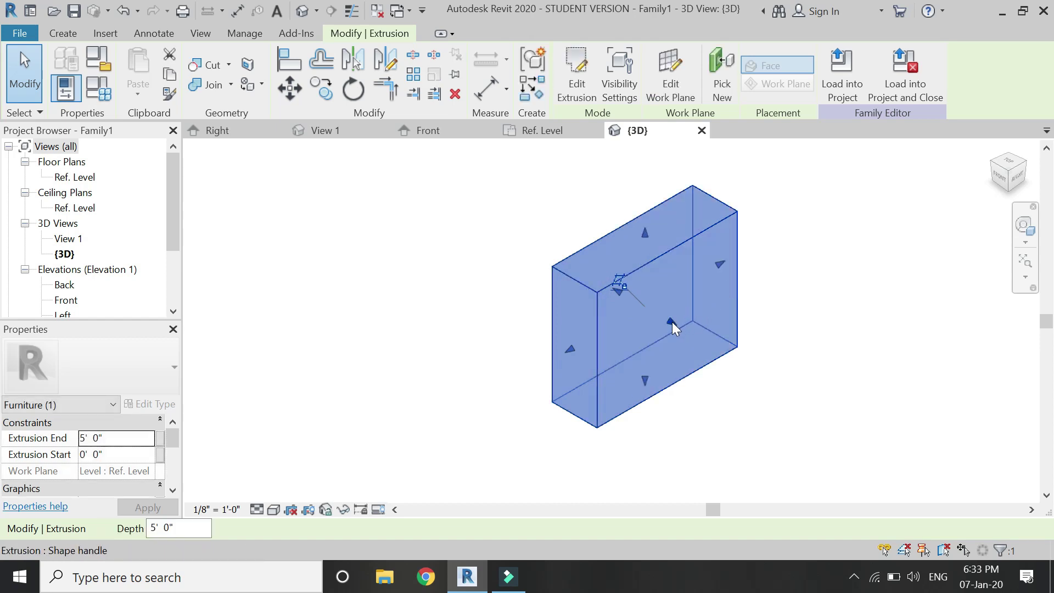
left_click_drag(670, 322, 730, 390)
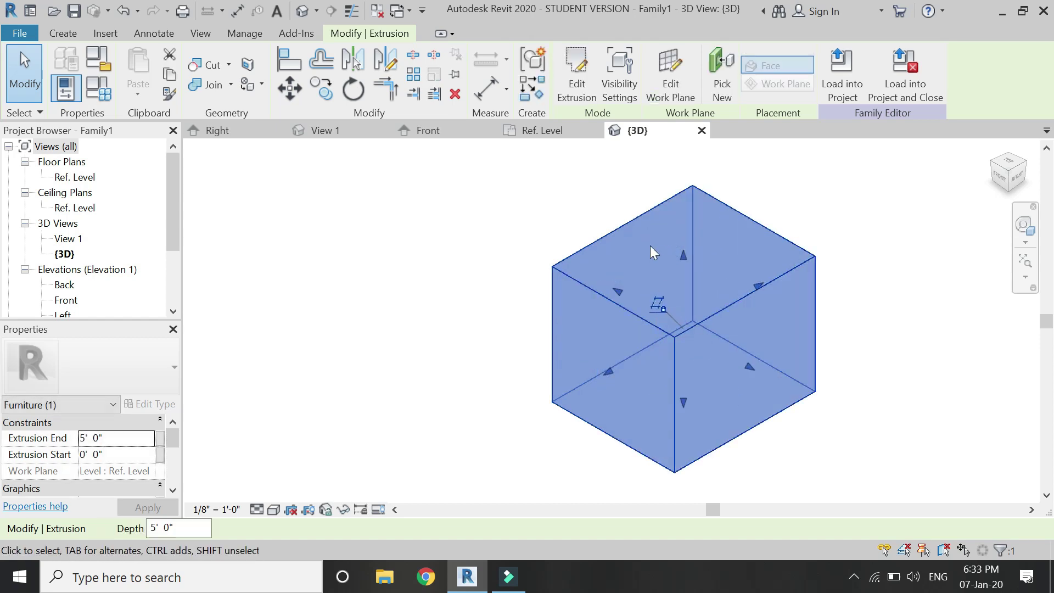
left_click_drag(676, 242, 716, 183)
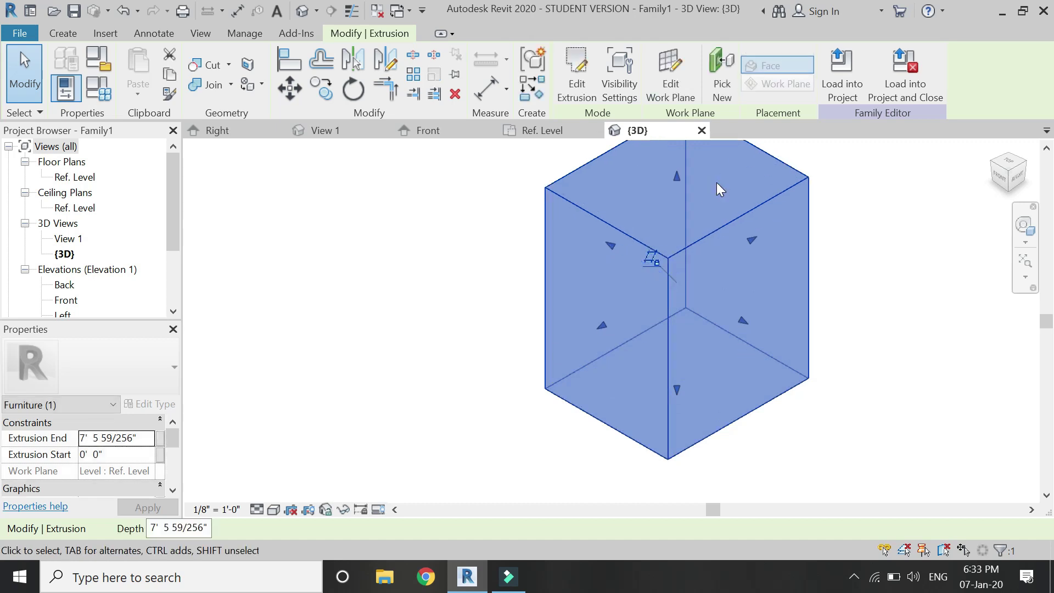
scroll(707, 214, "down", 2)
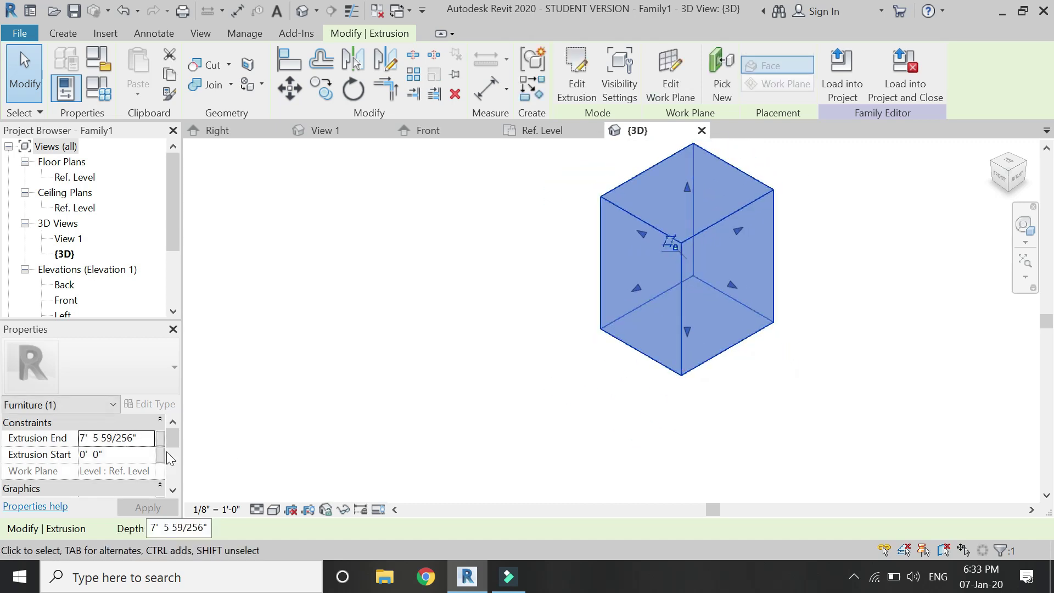
left_click_drag(687, 329, 671, 446)
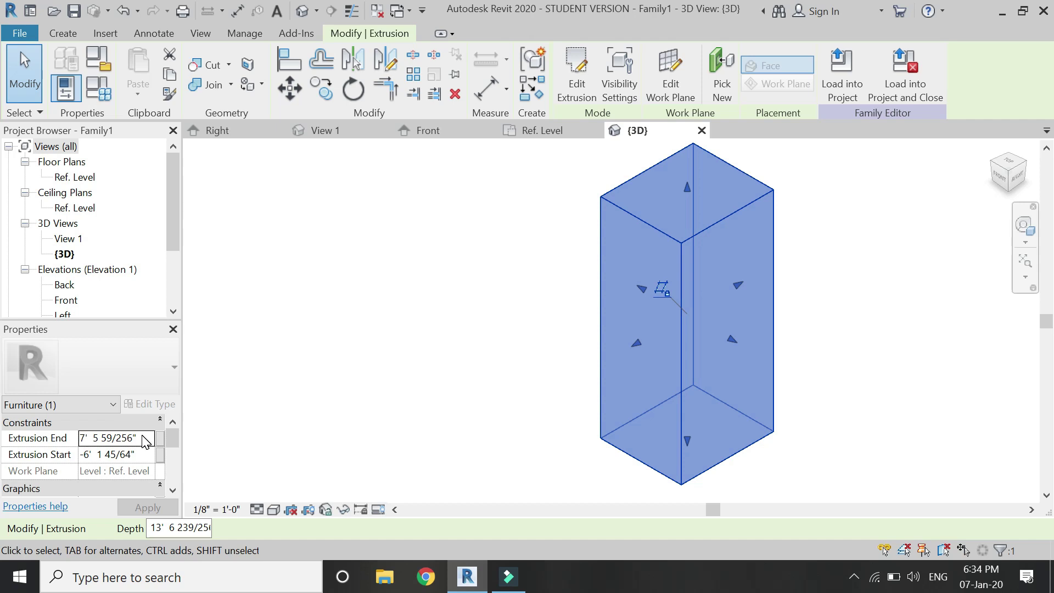
Step: In the Front elevation, drag the extrusion's bottom edge below Ref. Level
left_click(428, 130)
left_click(616, 400)
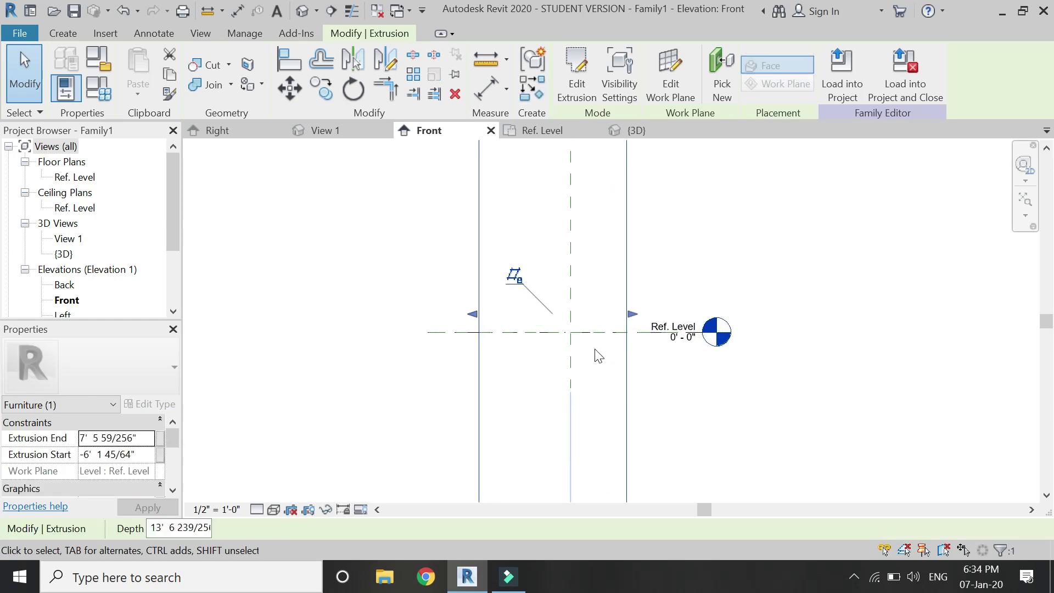
scroll(598, 356, "down", 1)
left_click_drag(558, 483, 540, 327)
scroll(576, 278, "up", 3)
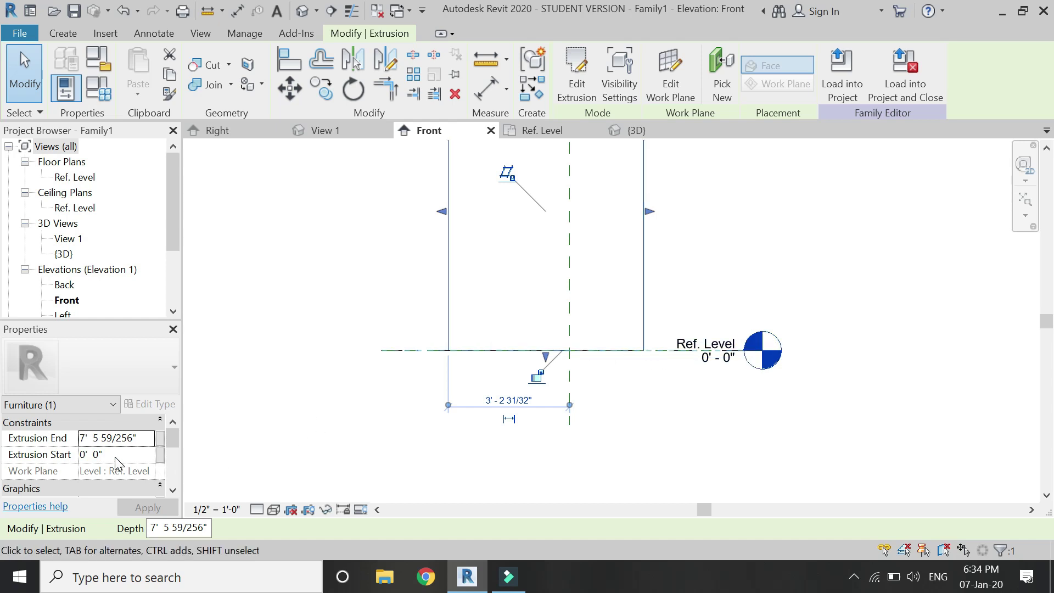
left_click_drag(552, 360, 549, 452)
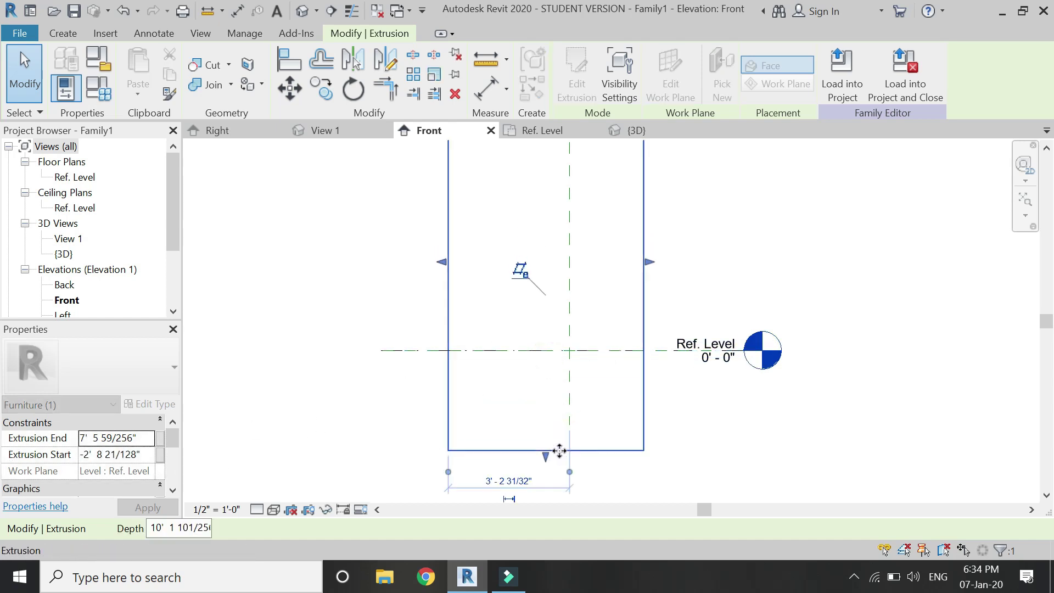
Step: Set the extrusion's start value to 5' and apply it
left_click(150, 455)
type("-5'  0")
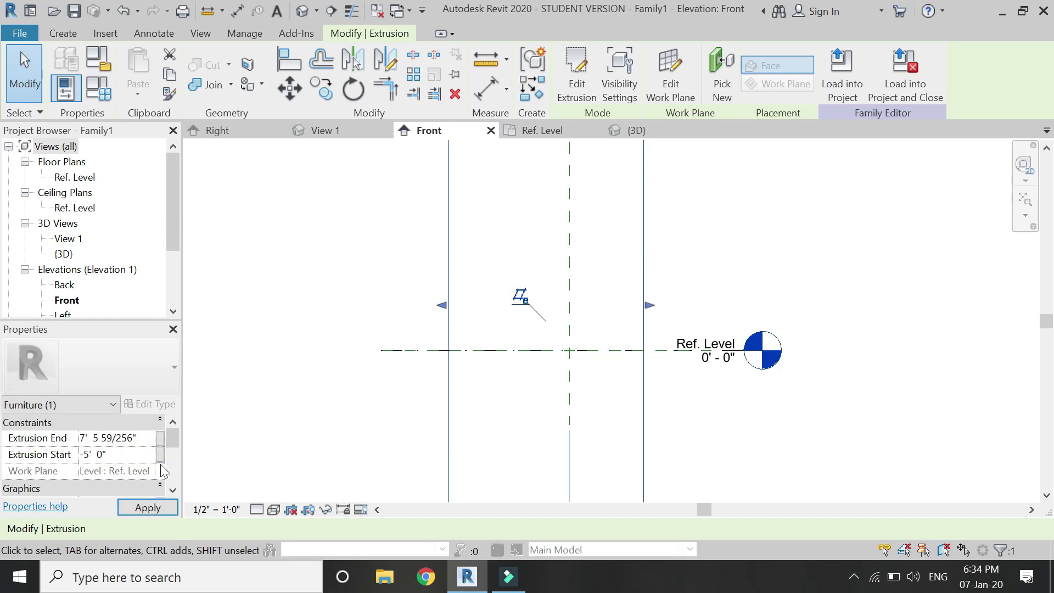
scroll(536, 248, "down", 2)
scroll(521, 436, "up", 1)
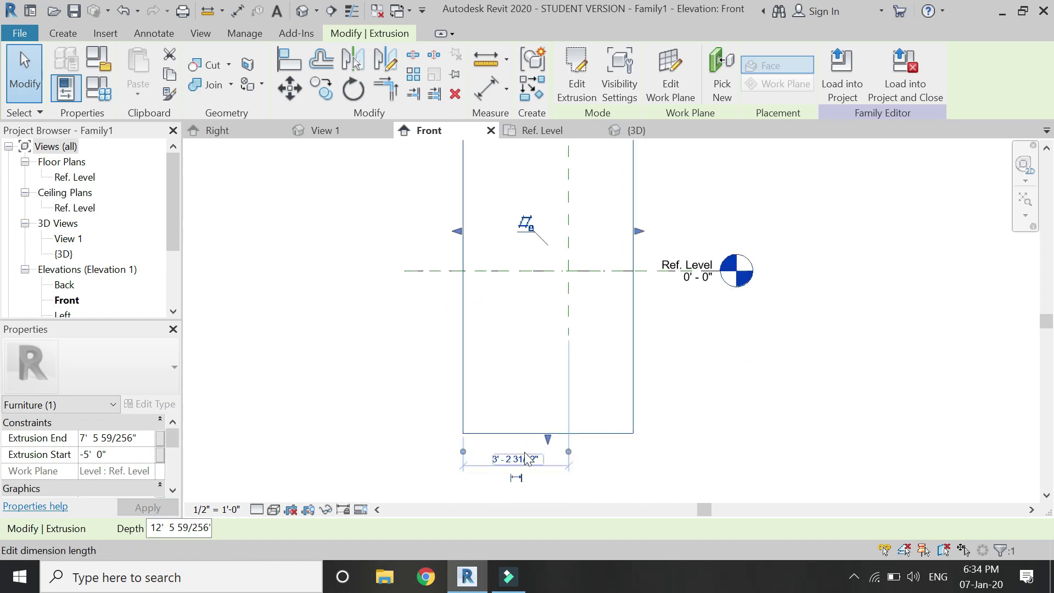
left_click(115, 455)
type("5")
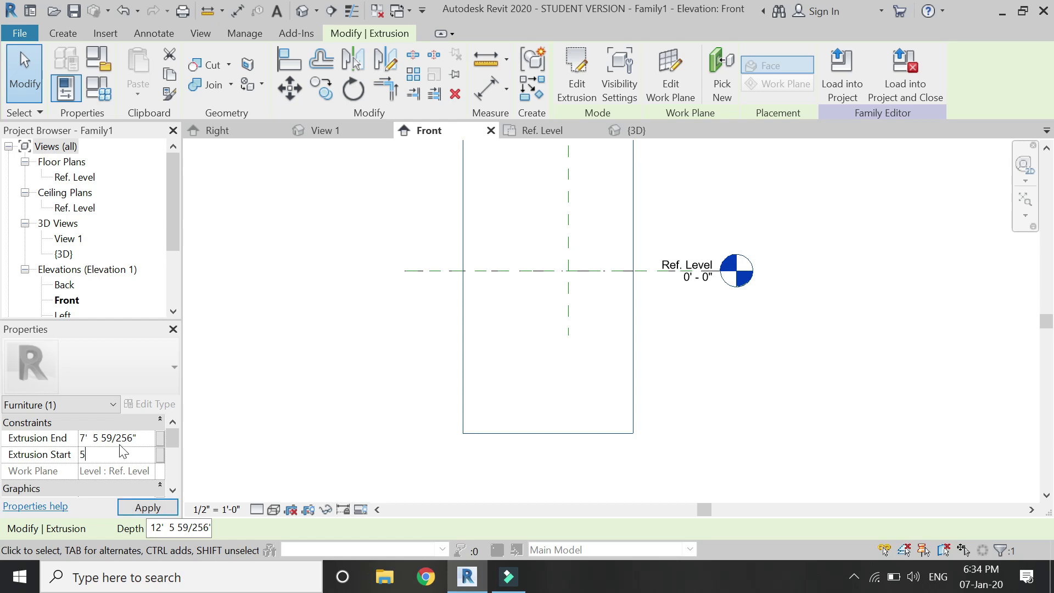
left_click(147, 508)
scroll(449, 346, "down", 2)
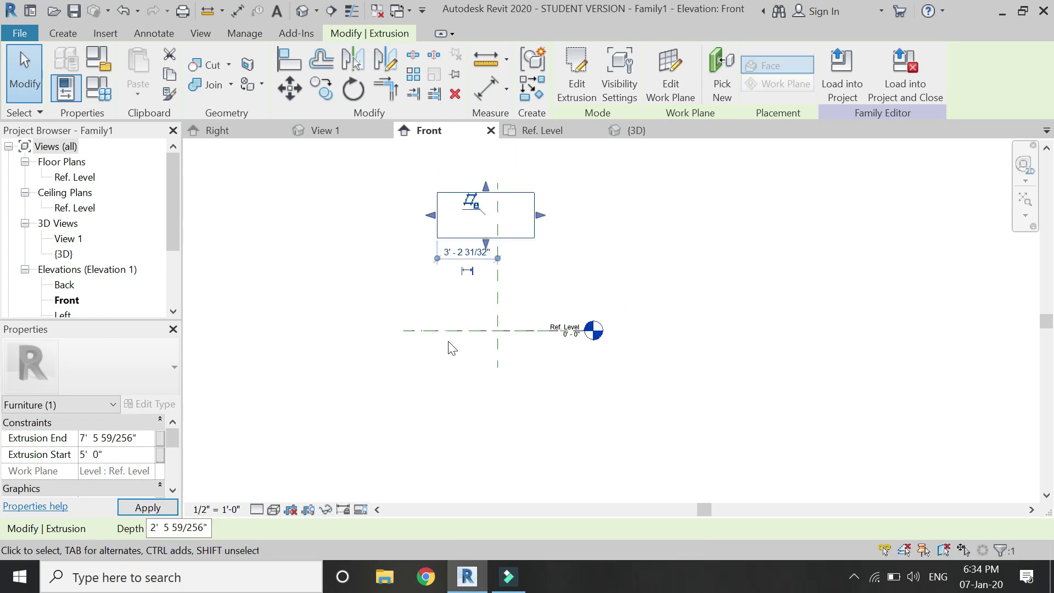
scroll(454, 318, "up", 1)
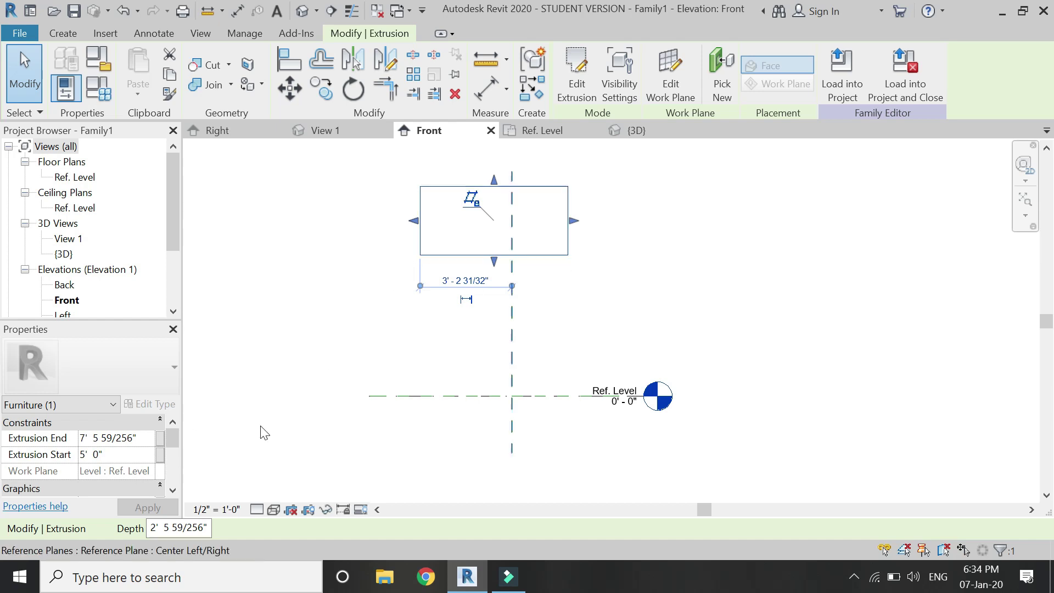
Step: Set Extrusion End to -7' and apply, giving a 12' depth
left_click(146, 437)
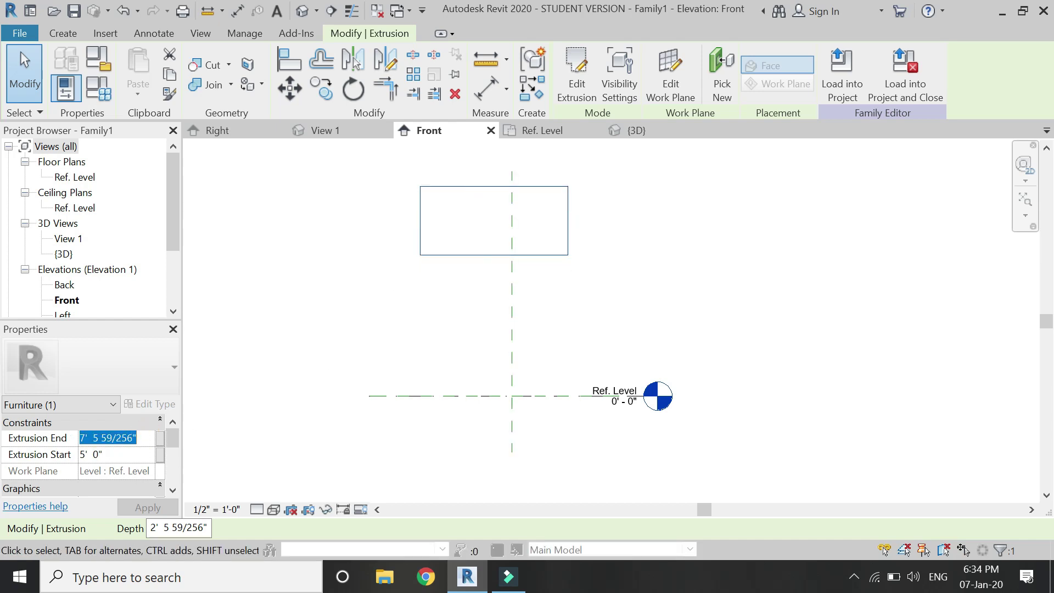
type("-")
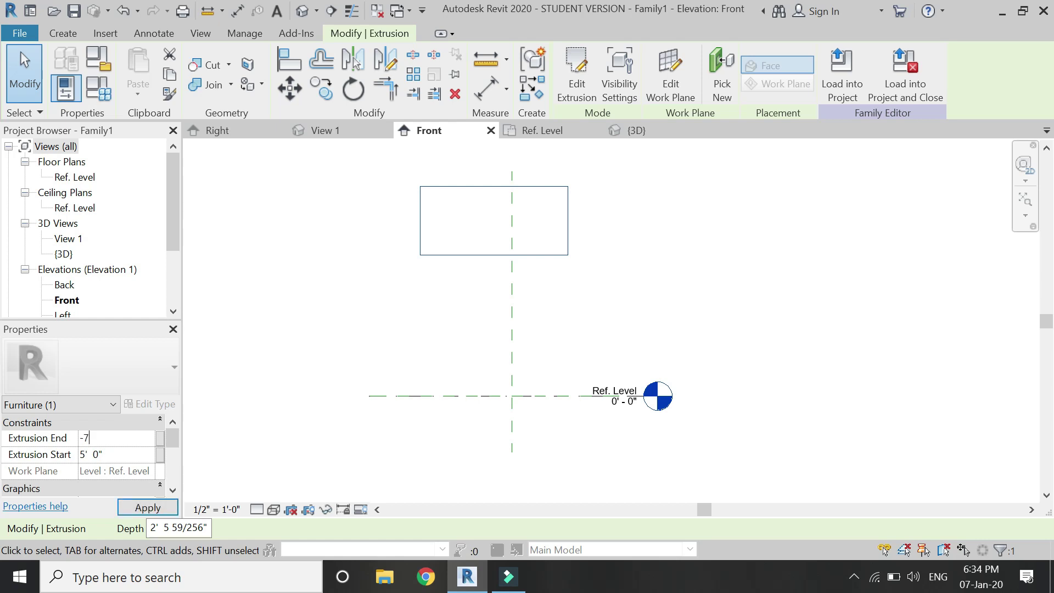
type("7'")
left_click(145, 506)
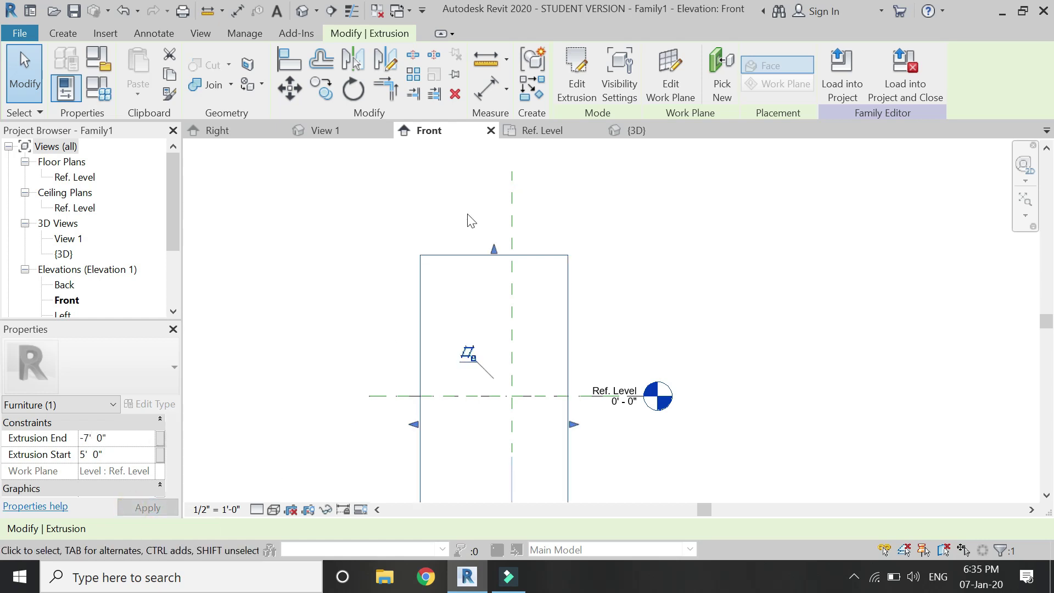
scroll(468, 219, "down", 2)
scroll(482, 363, "up", 1)
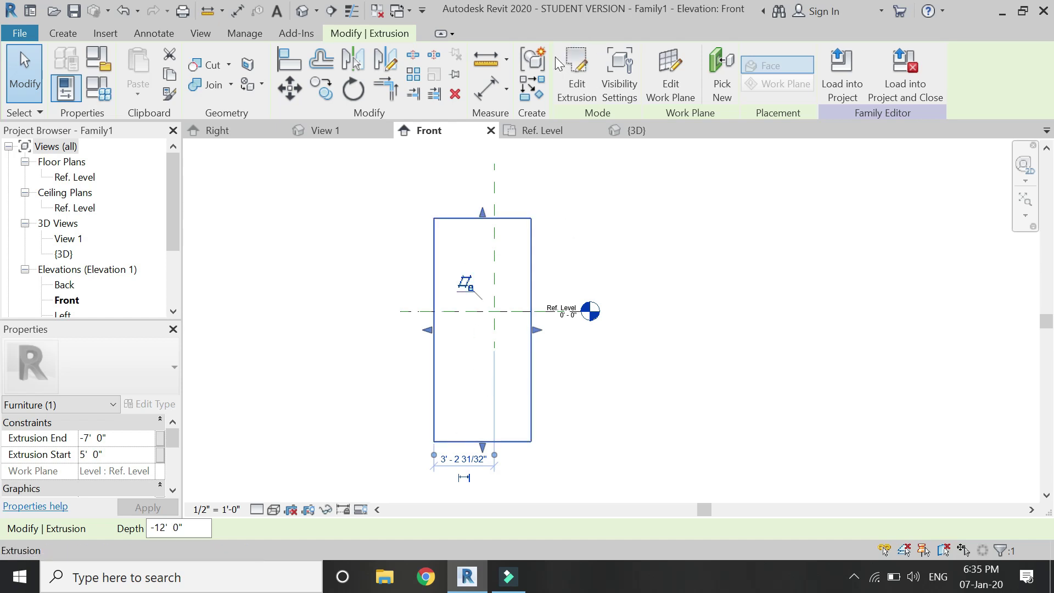
Step: Place a 12'-0" aligned dimension along the extrusion's left side
left_click(485, 91)
left_click(460, 218)
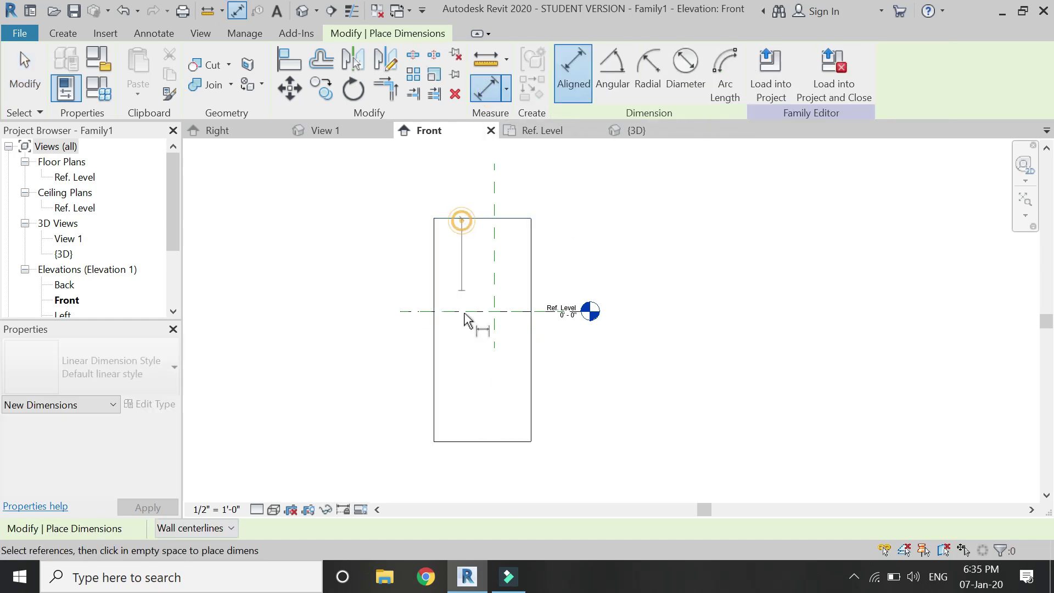
left_click(471, 439)
left_click(405, 400)
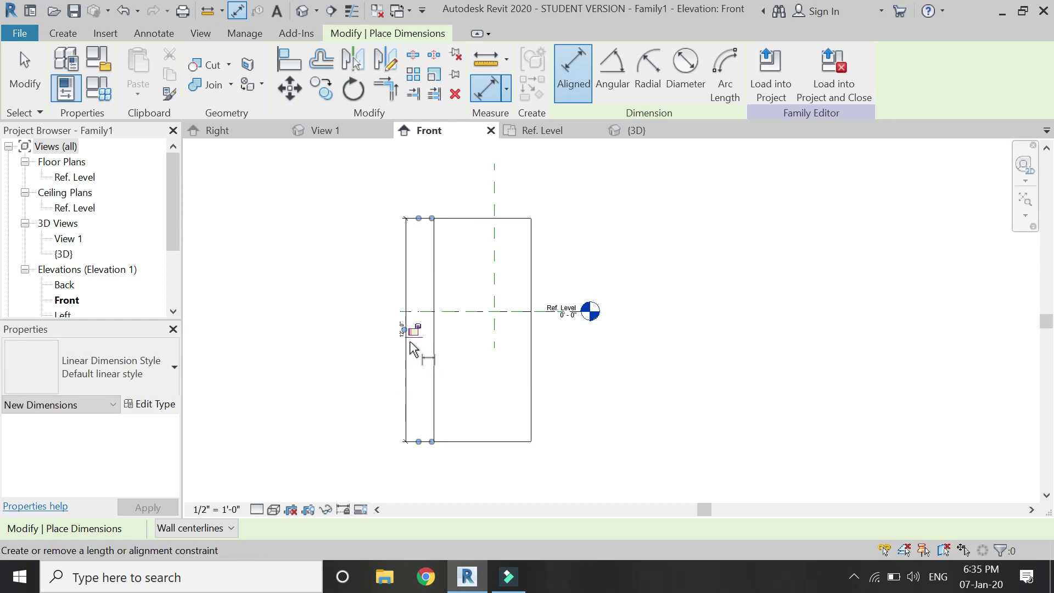
scroll(407, 340, "up", 3)
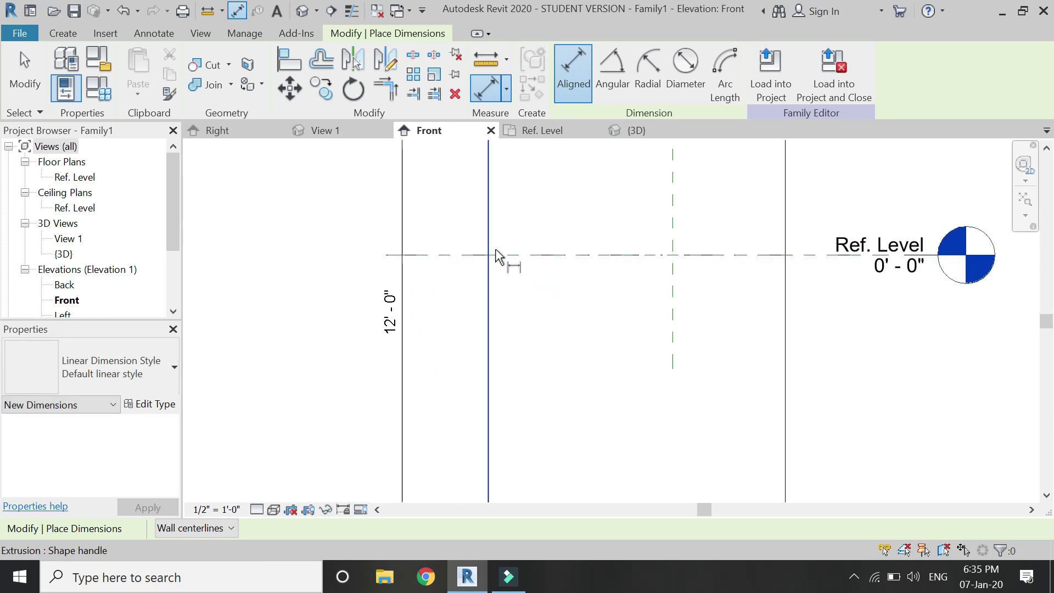
scroll(508, 307, "down", 2)
key("Escape")
Step: Select and deselect the extrusion, then select the tall extrusion again
left_click(493, 337)
scroll(469, 379, "down", 1)
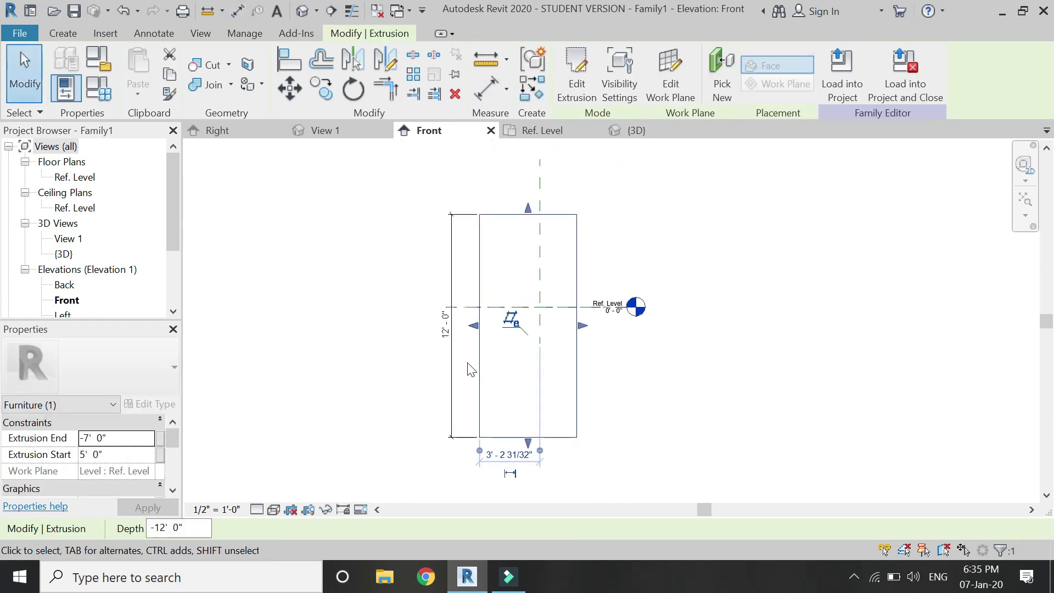
scroll(466, 340, "up", 1)
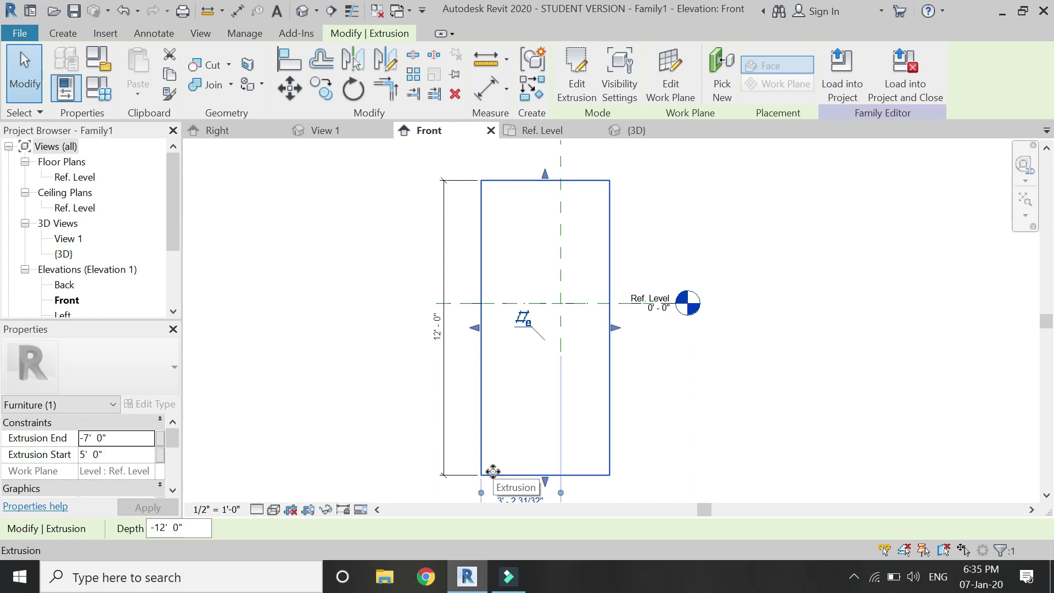
scroll(474, 372, "down", 2)
left_click(315, 378)
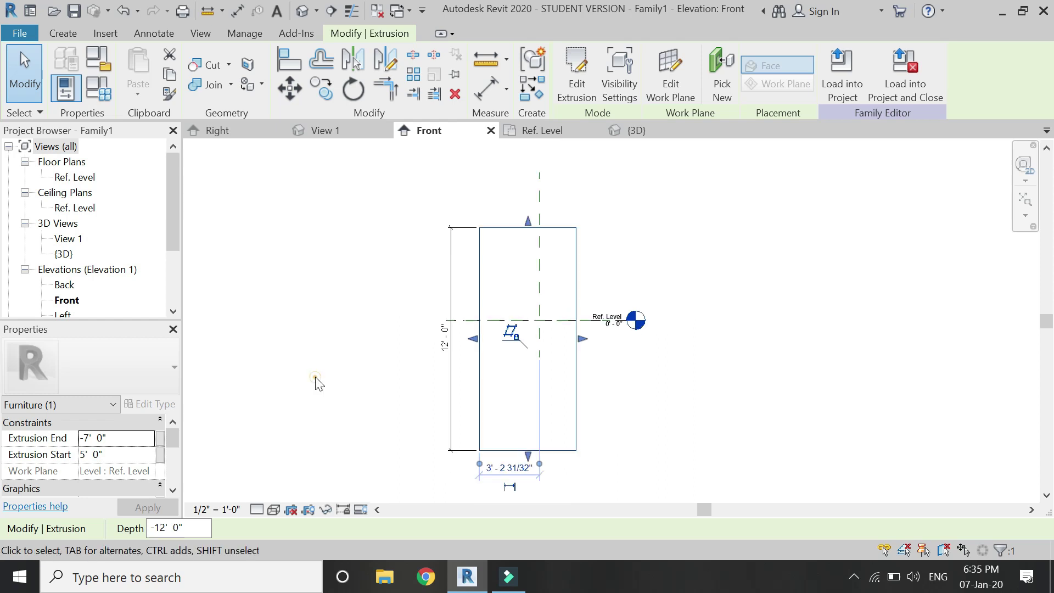
left_click(502, 229)
Step: Delete the tall extrusion and start a new extrusion on the Center Front/Back work plane
key("Delete")
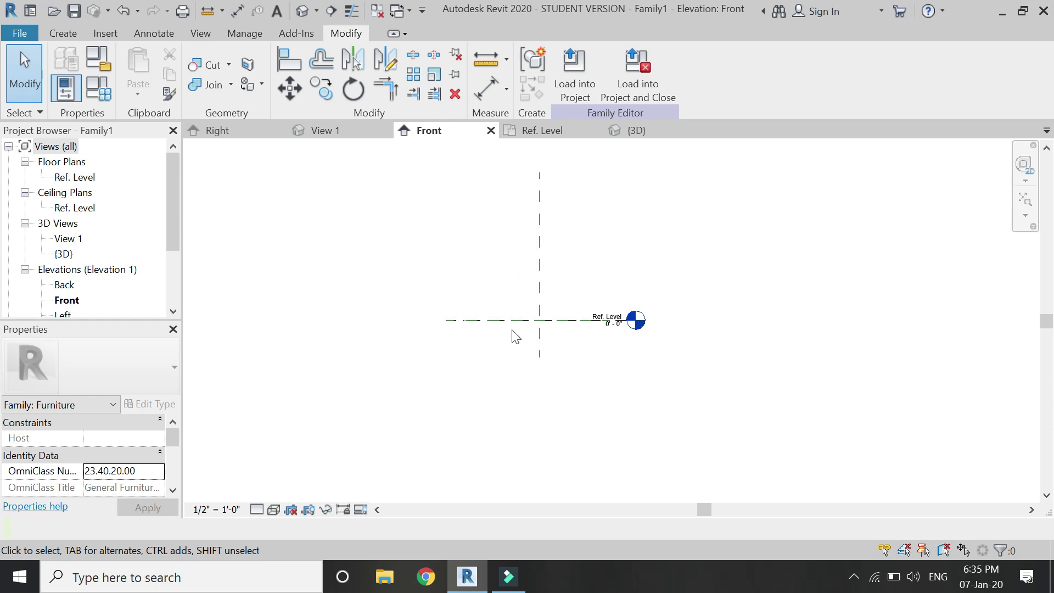
scroll(514, 336, "down", 2)
scroll(489, 348, "up", 3)
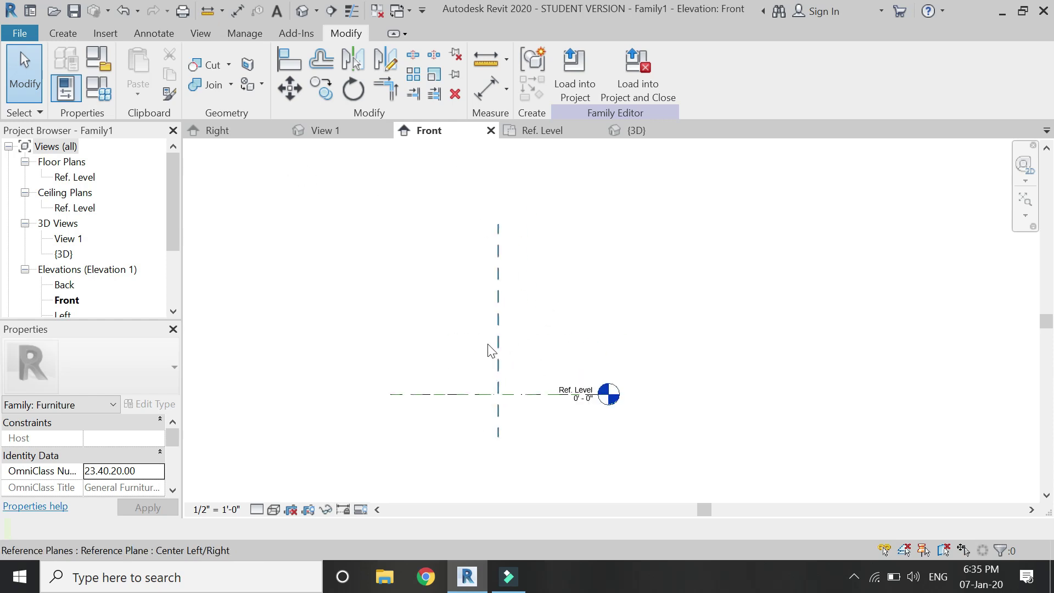
left_click(53, 35)
left_click(131, 54)
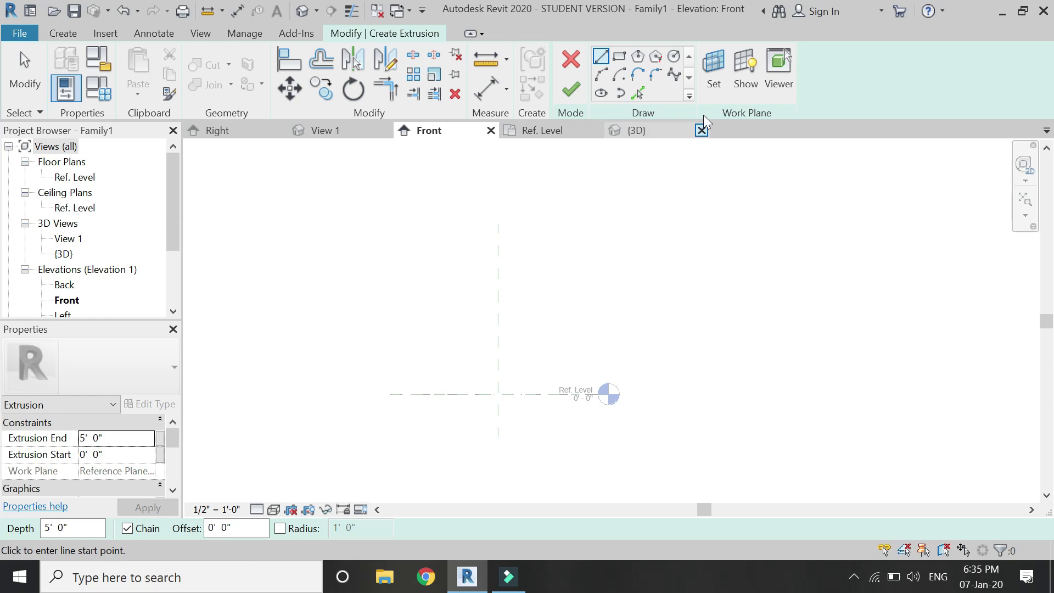
left_click(714, 71)
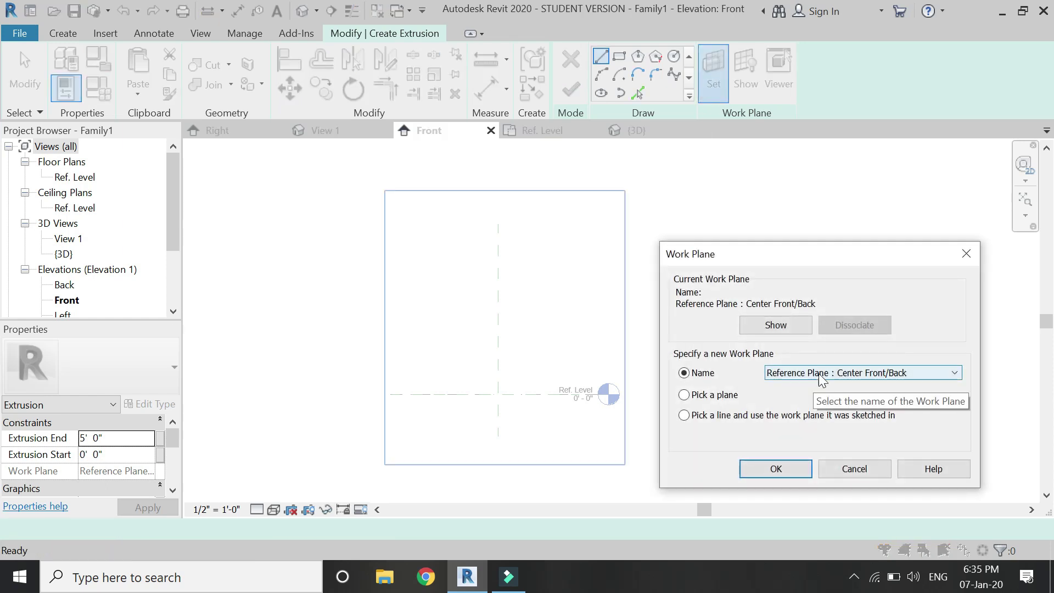
left_click(775, 468)
Step: Sketch a roughly 2'-10" by 3'-8" rectangle above Ref. Level
scroll(479, 332, "up", 3)
left_click(618, 56)
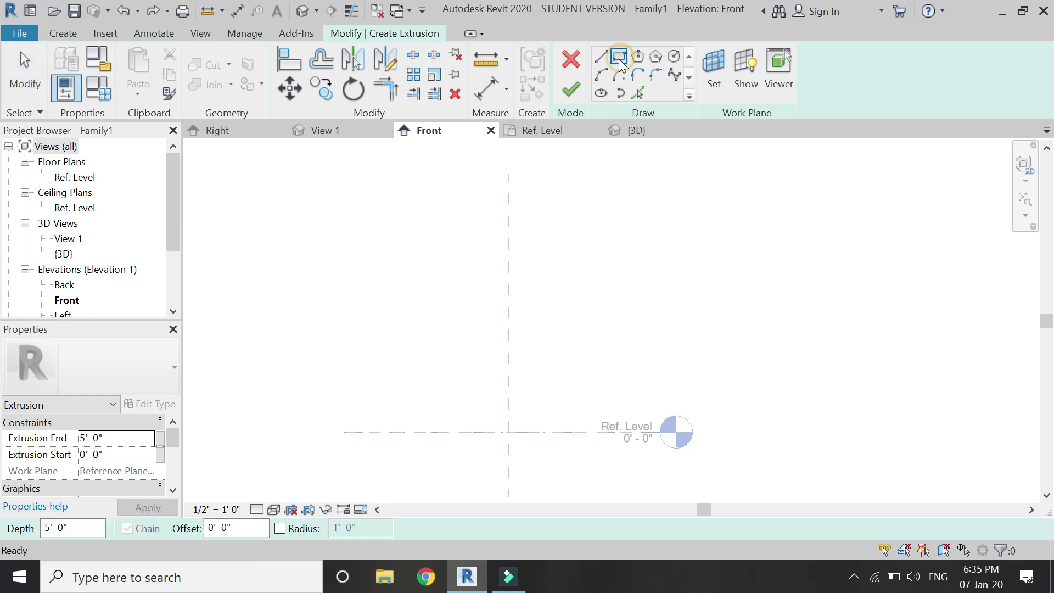
left_click(463, 257)
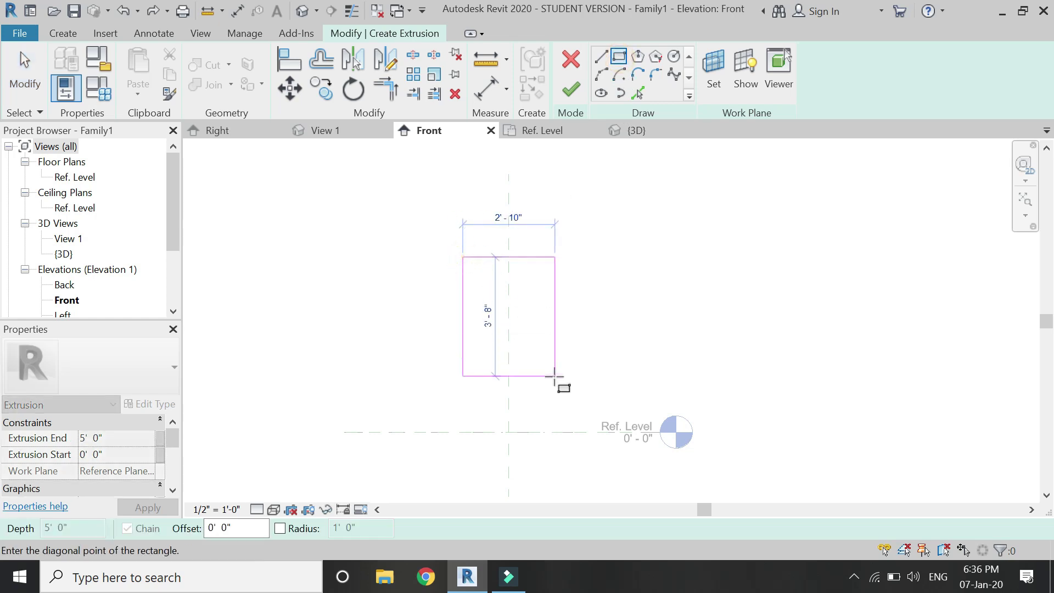
left_click(560, 379)
key("Escape")
key("Escape")
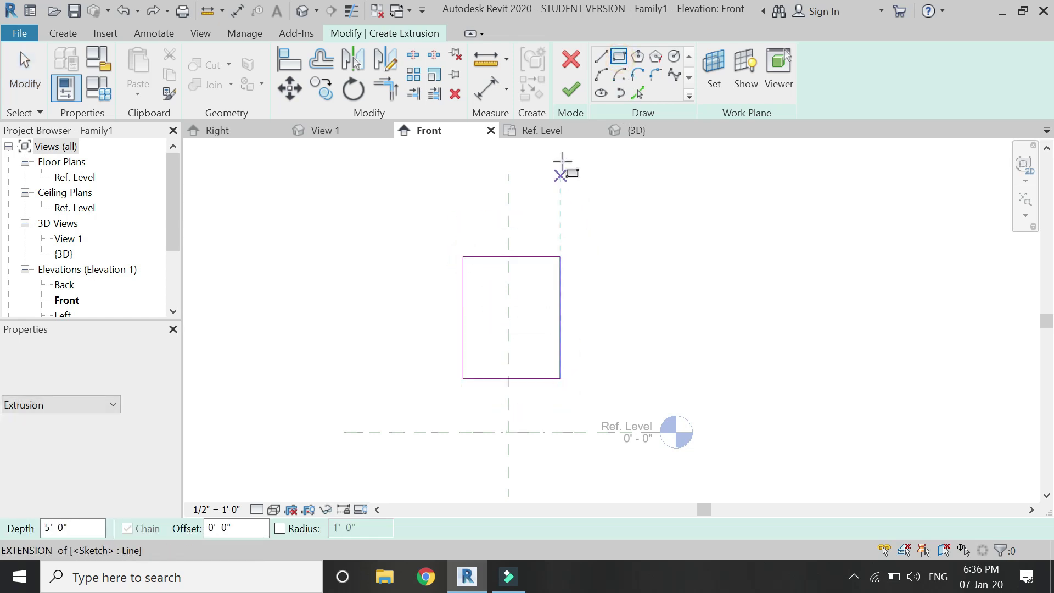
left_click(486, 88)
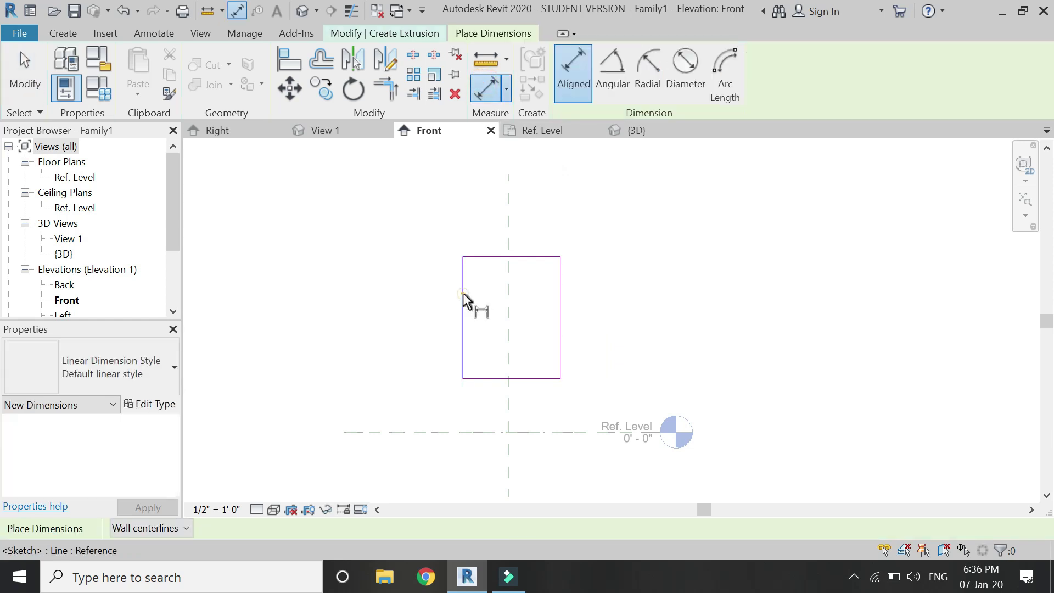
Step: Dimension the rectangle with a 3'-0" width above and a 3'-9" height on the right
left_click(570, 312)
left_click(575, 216)
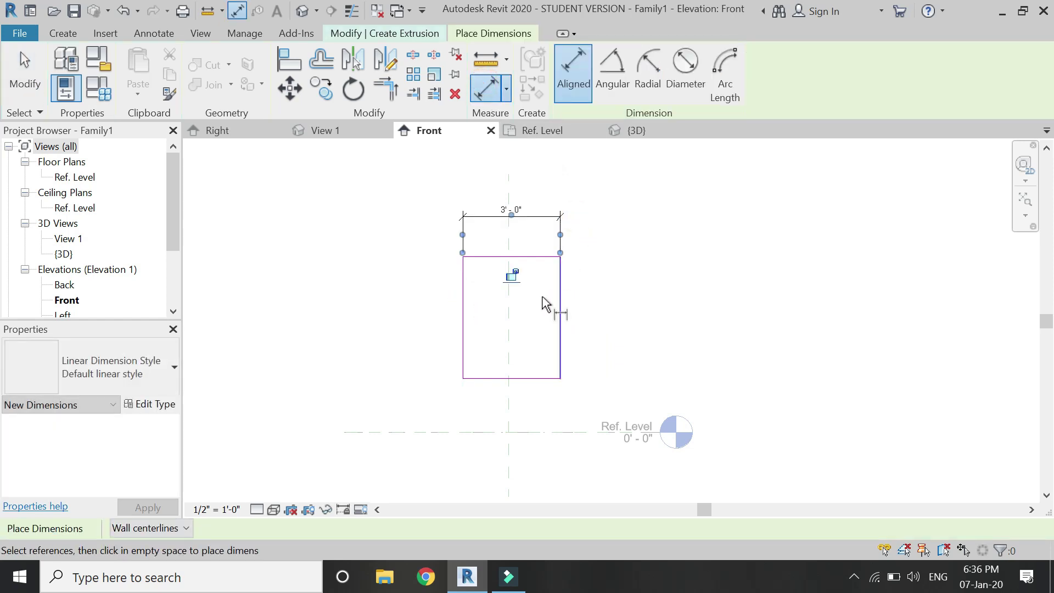
left_click(539, 256)
left_click(529, 378)
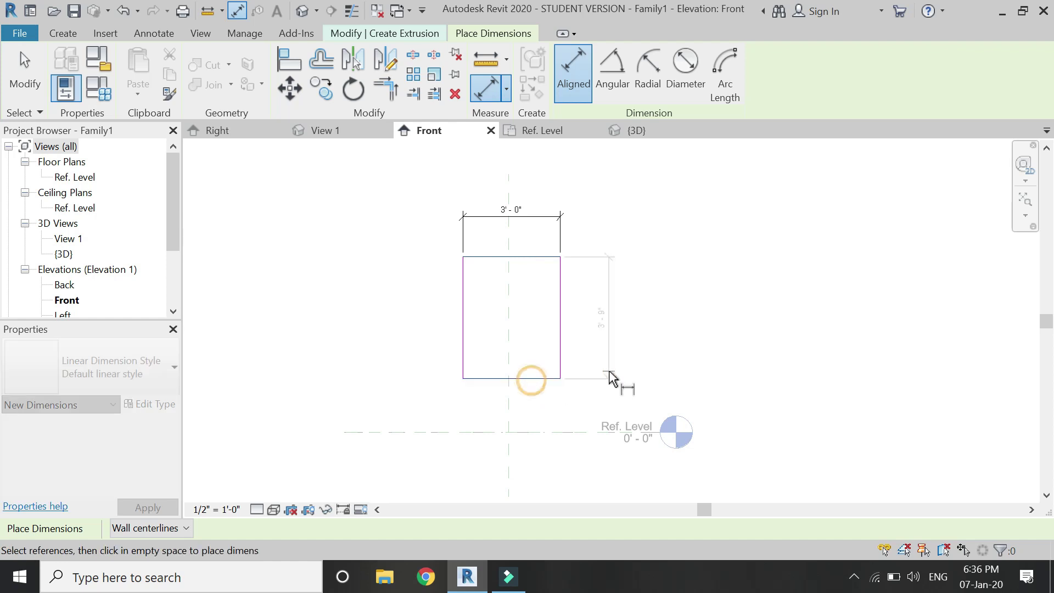
left_click(609, 371)
key("Escape")
key("Escape")
Step: Label the 3'-0" dimension with parameter lenght and the 3'-9" one with width
left_click(536, 216)
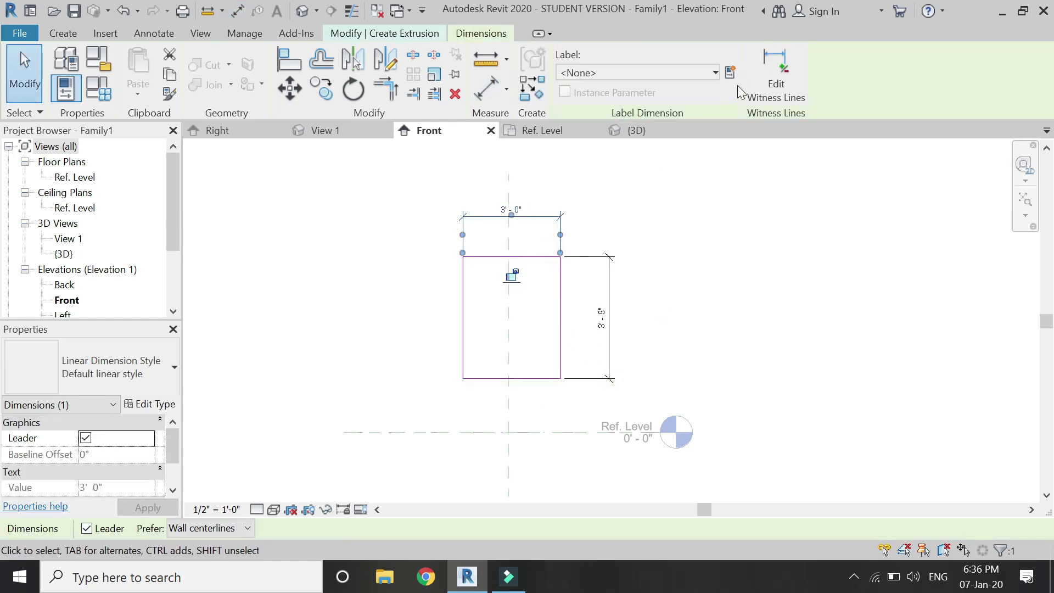
left_click(730, 74)
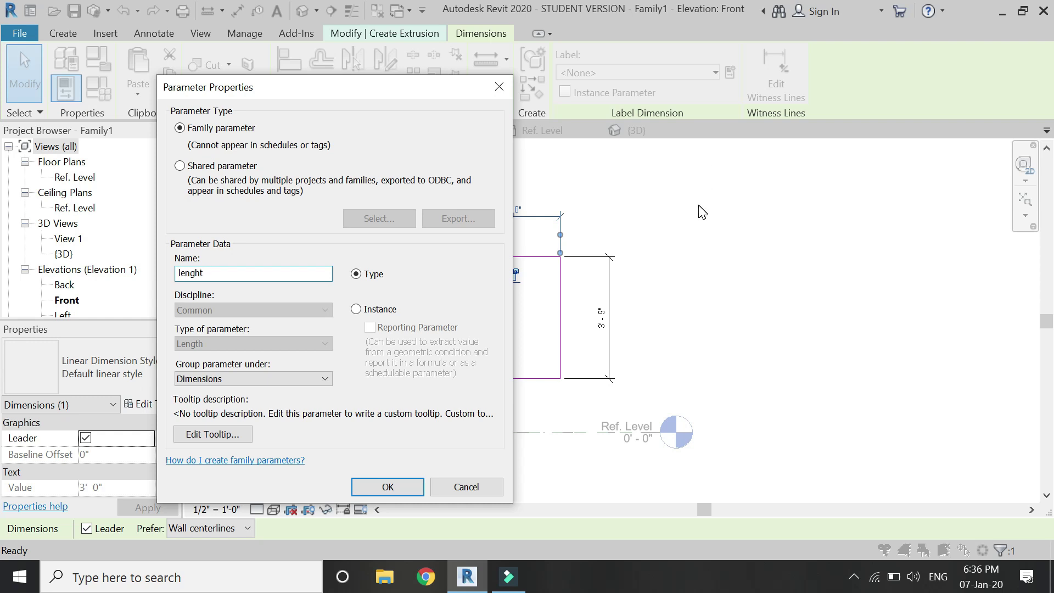
key("Return")
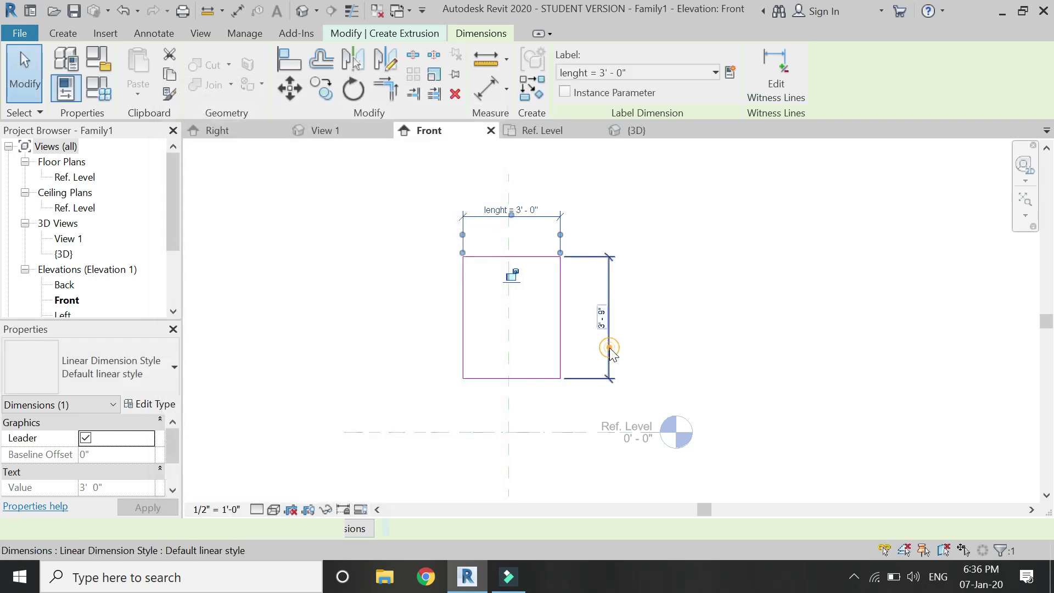
left_click(609, 349)
left_click(729, 73)
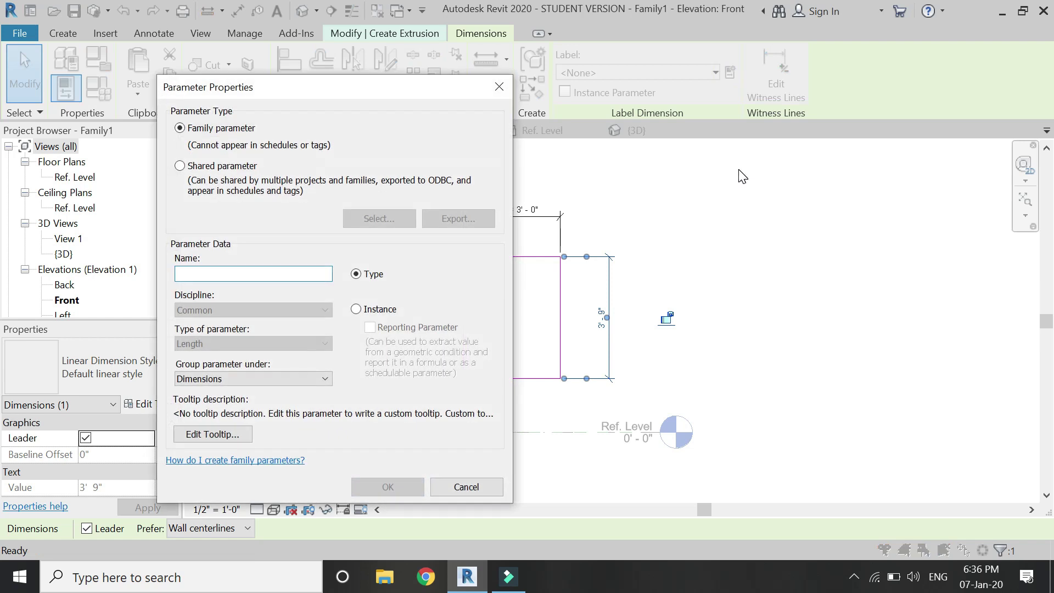
type("width")
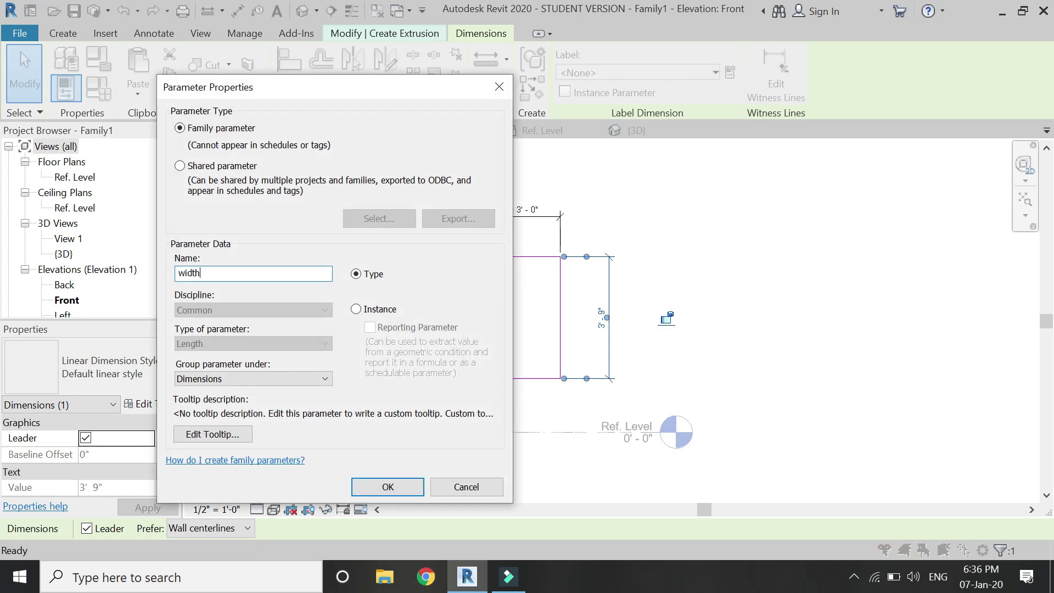
key("Return")
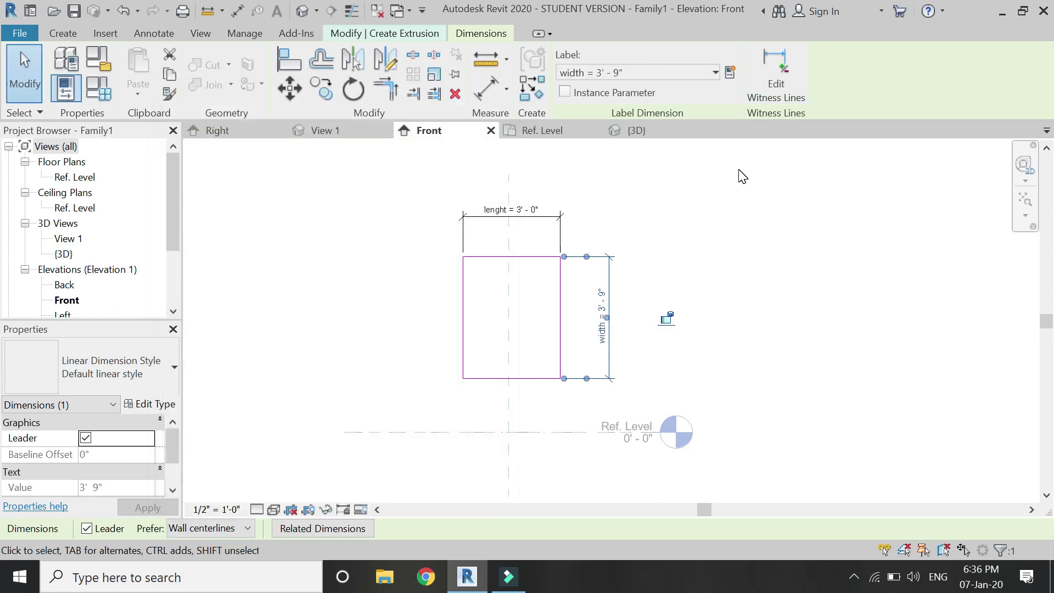
left_click(729, 224)
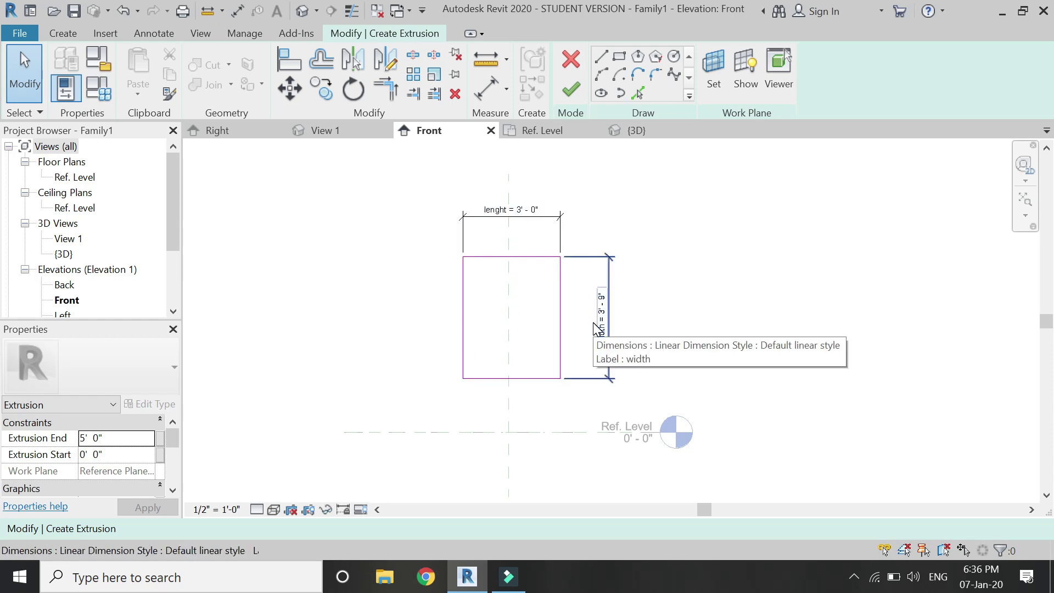
Step: Associate Extrusion End with a new family parameter named height
left_click(161, 438)
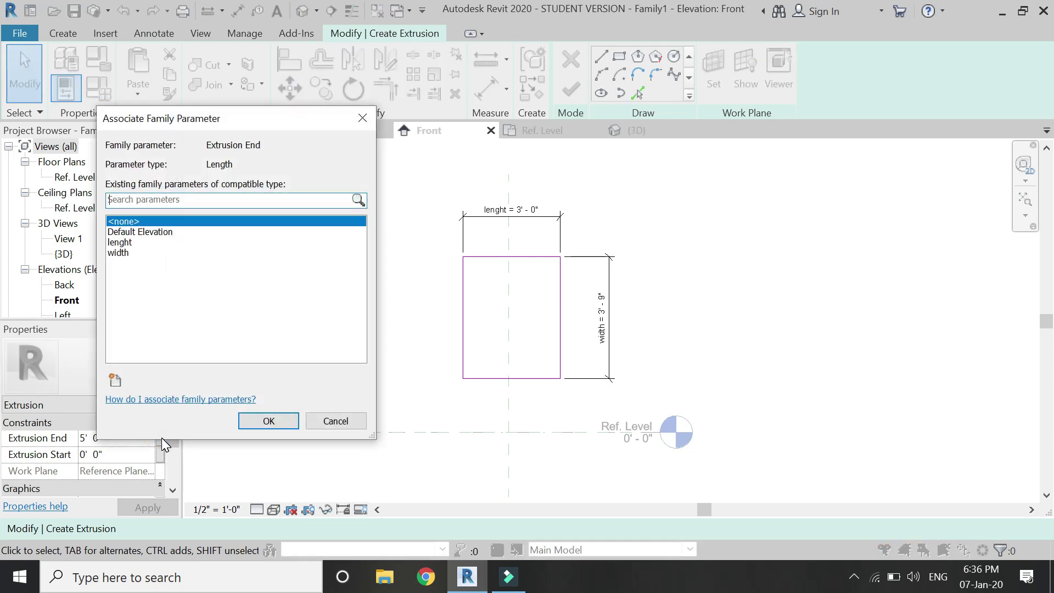
left_click(116, 381)
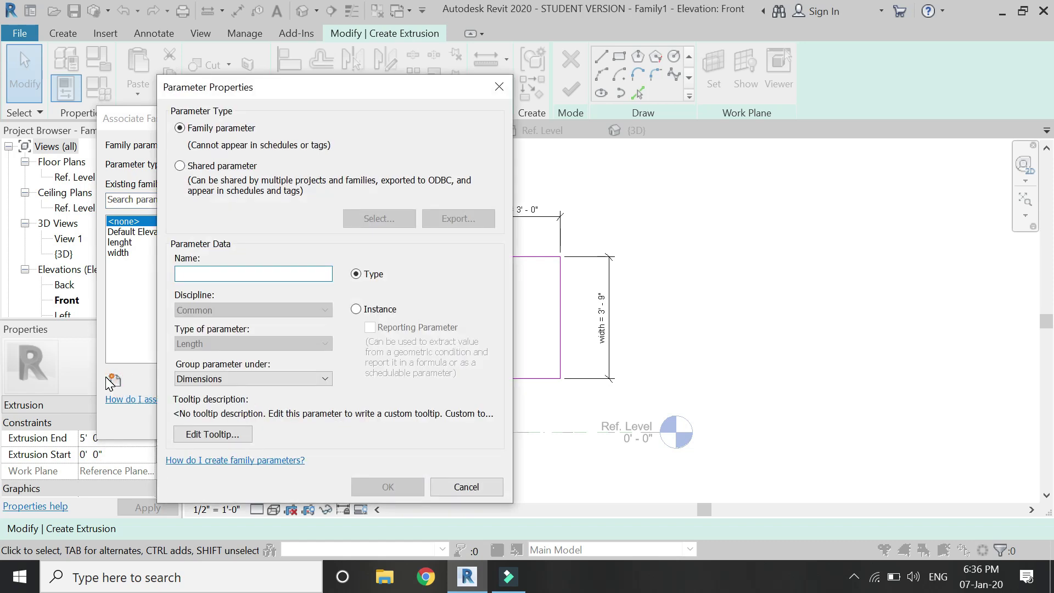
type("height")
key("Return")
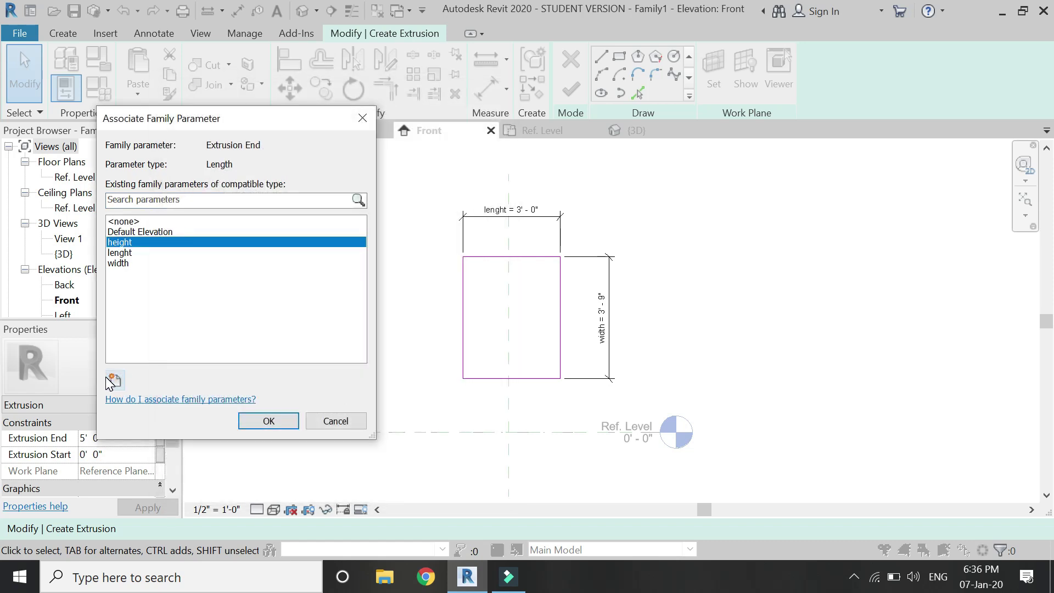
left_click(268, 425)
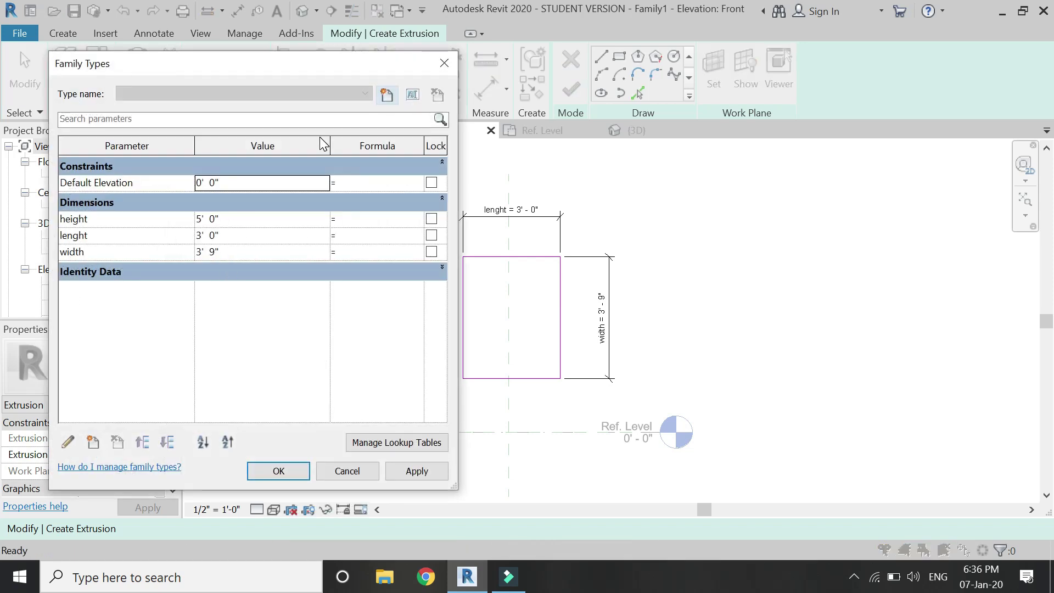
Step: Give height the formula lenght+width so Extrusion End becomes 6' 9"
left_click_drag(331, 146, 401, 146)
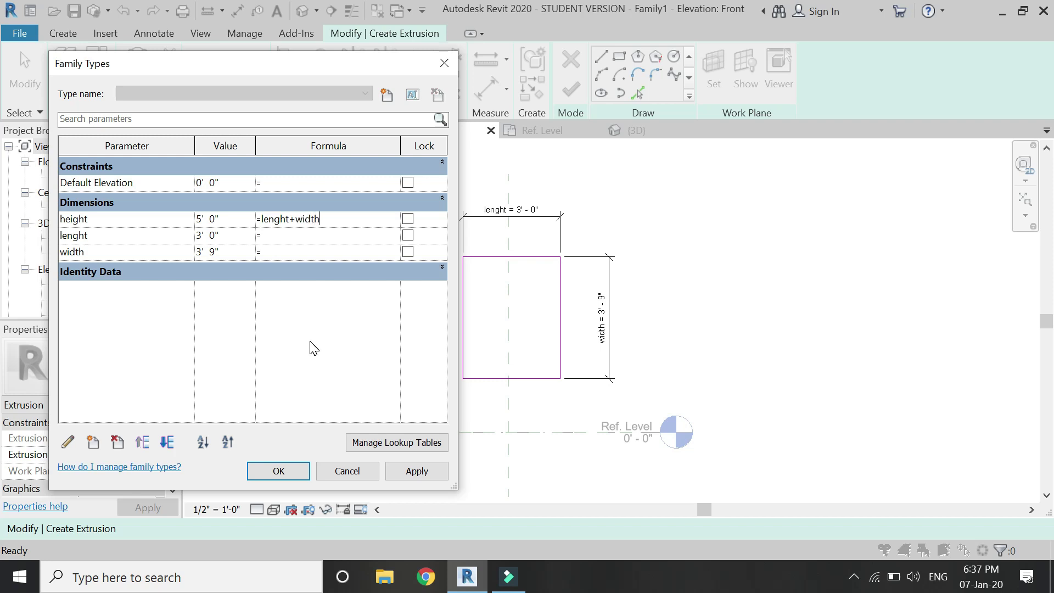
left_click(292, 469)
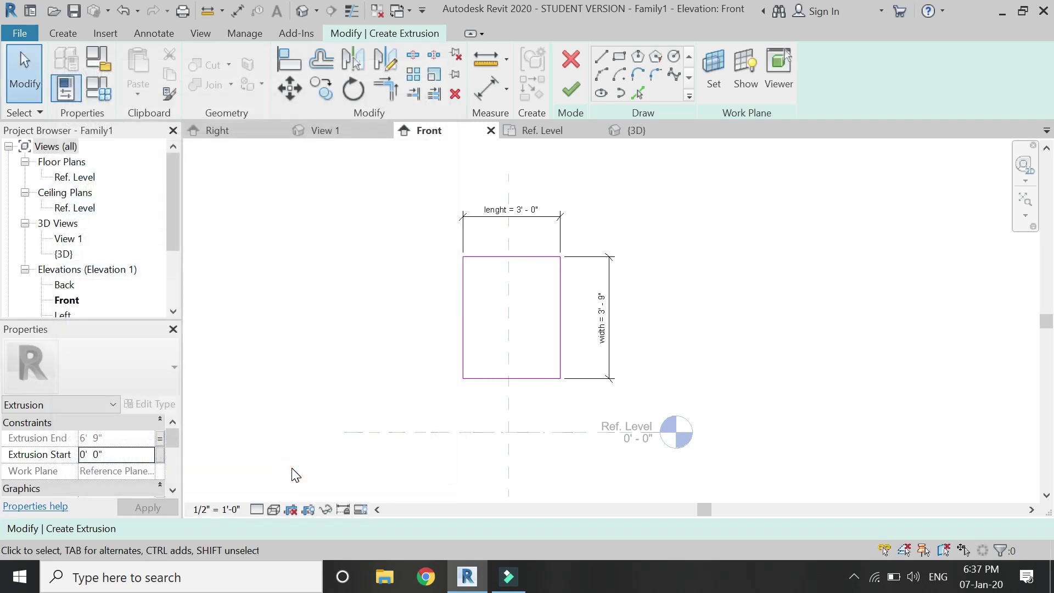
left_click(114, 437)
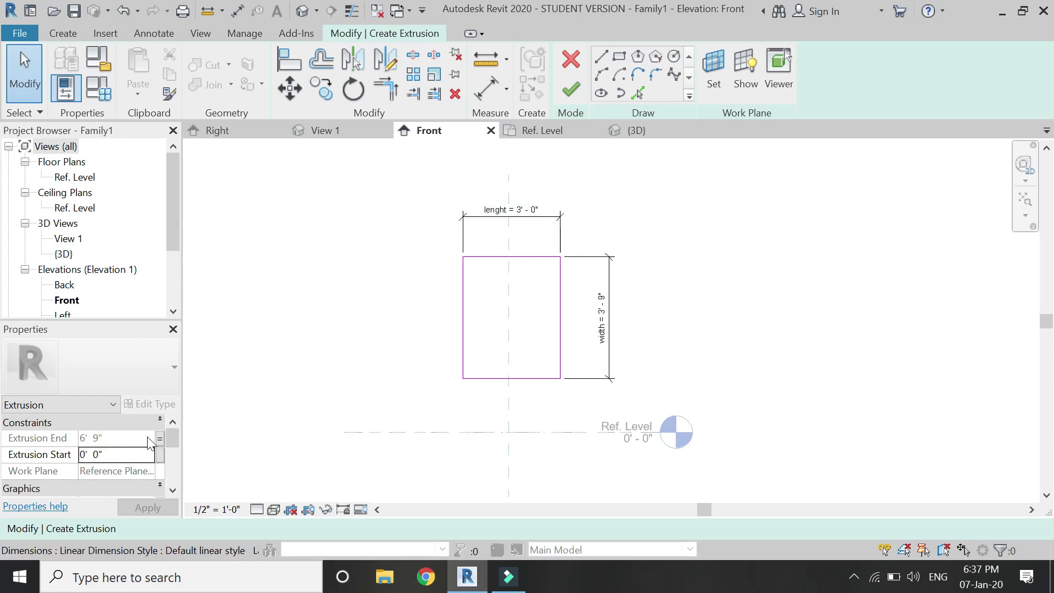
Step: Finish the extrusion sketch and select the box in the 3D view
left_click(571, 89)
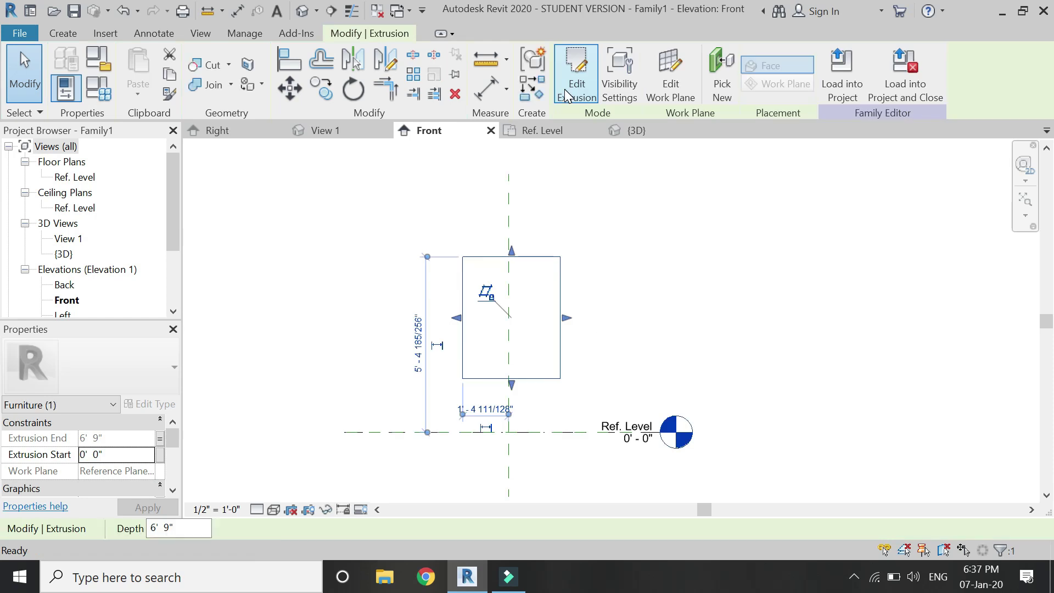
left_click(588, 272)
left_click(637, 132)
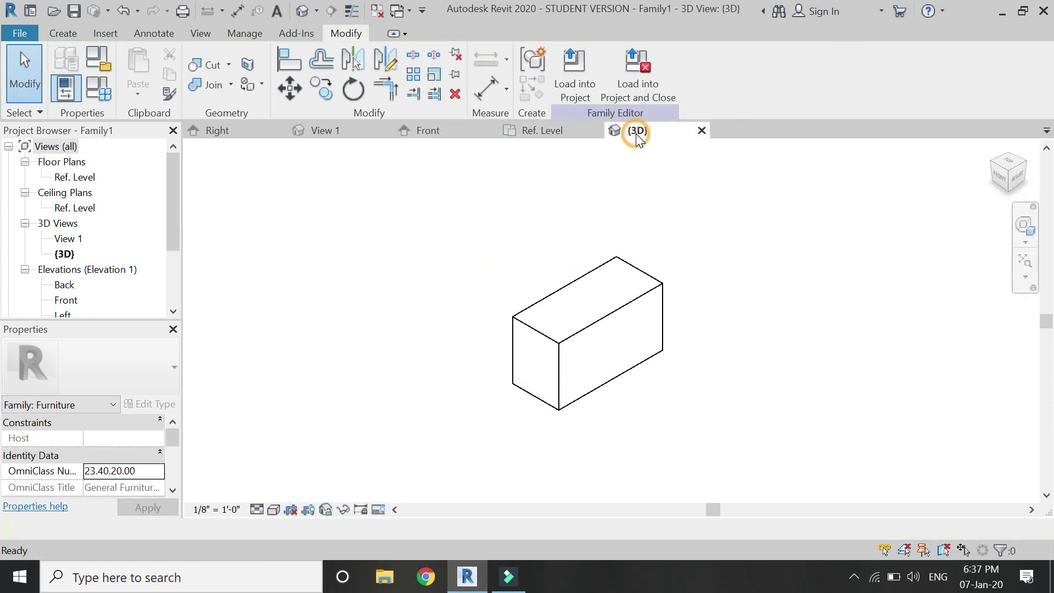
scroll(594, 357, "up", 2)
left_click(489, 340)
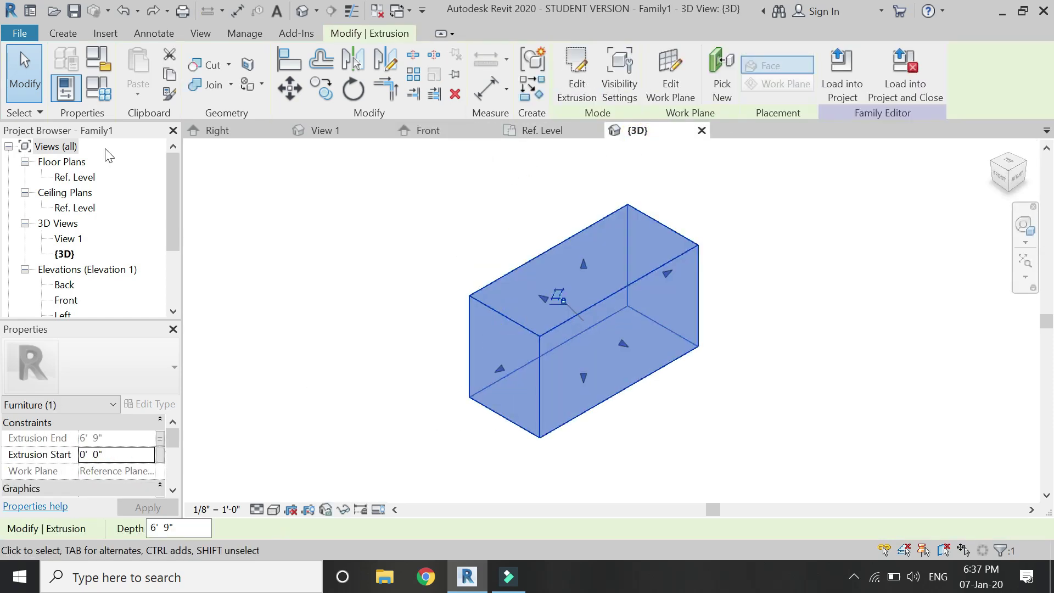
Step: In Family Types, change width to 5' 0" so height recalculates to 8' 0"
left_click(96, 96)
left_click(224, 252)
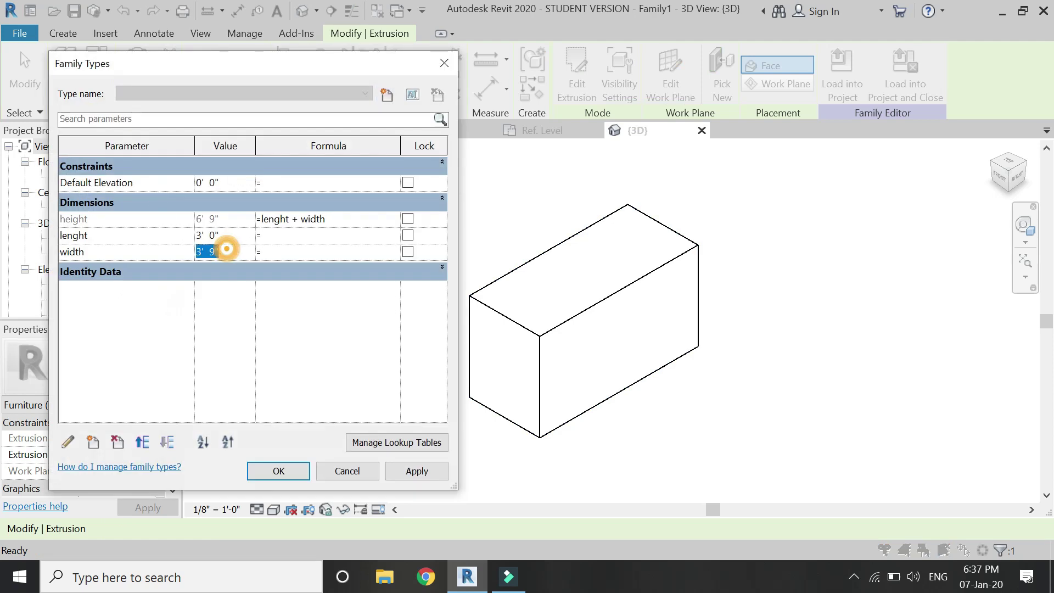
key("Tab")
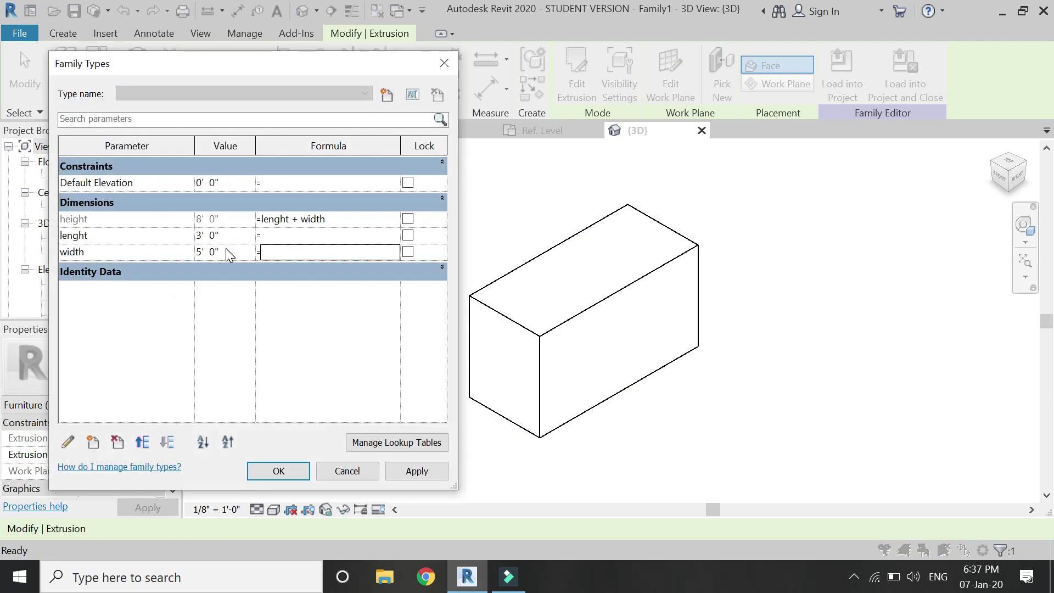
left_click(417, 471)
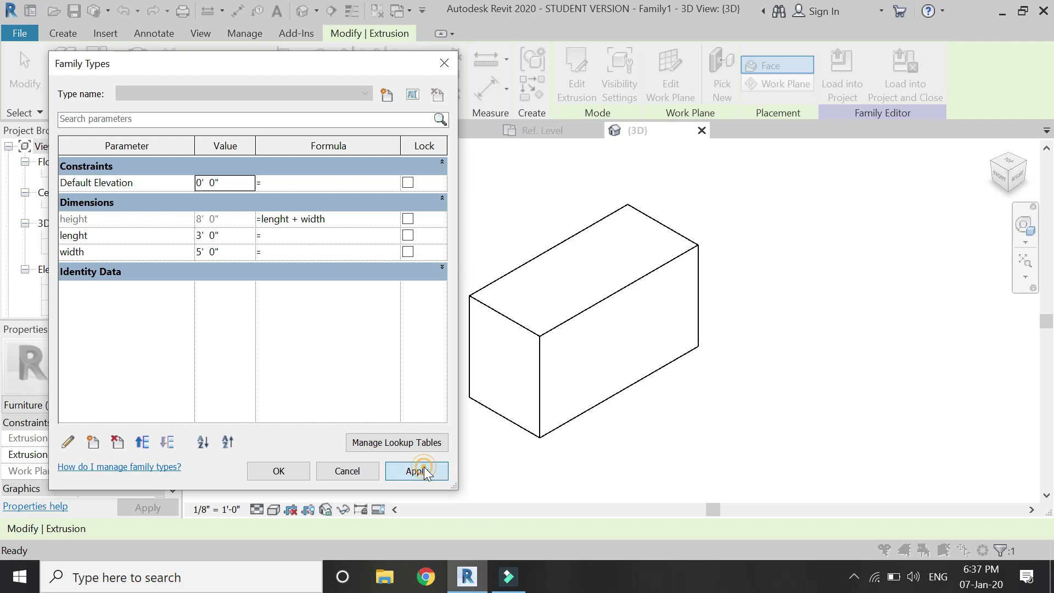
left_click(278, 471)
scroll(662, 299, "down", 3)
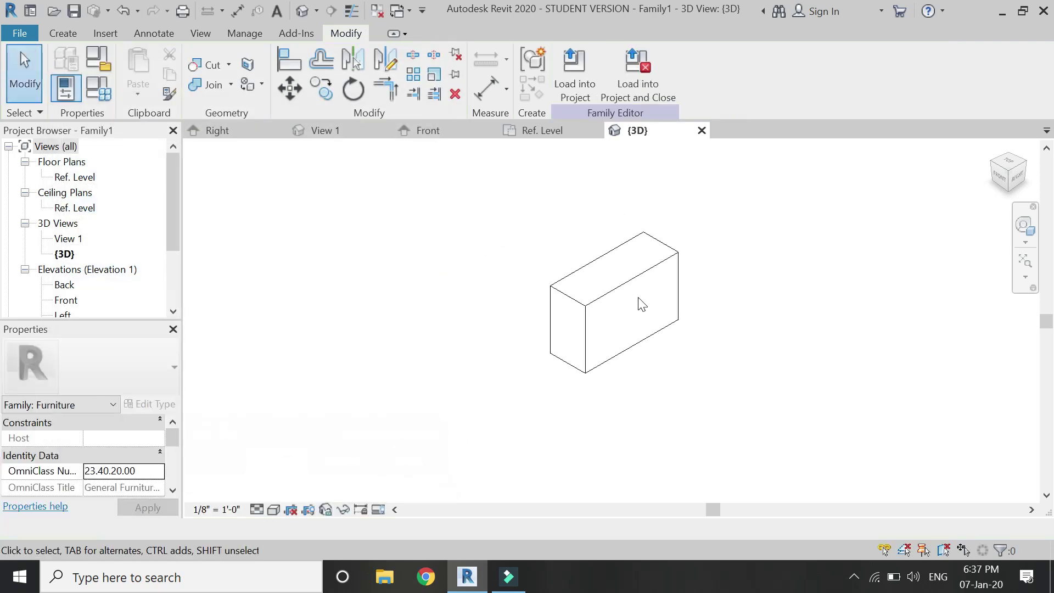
Step: Open the Ref. Level plan and select the extrusion rectangle
left_click(557, 133)
scroll(508, 322, "down", 1)
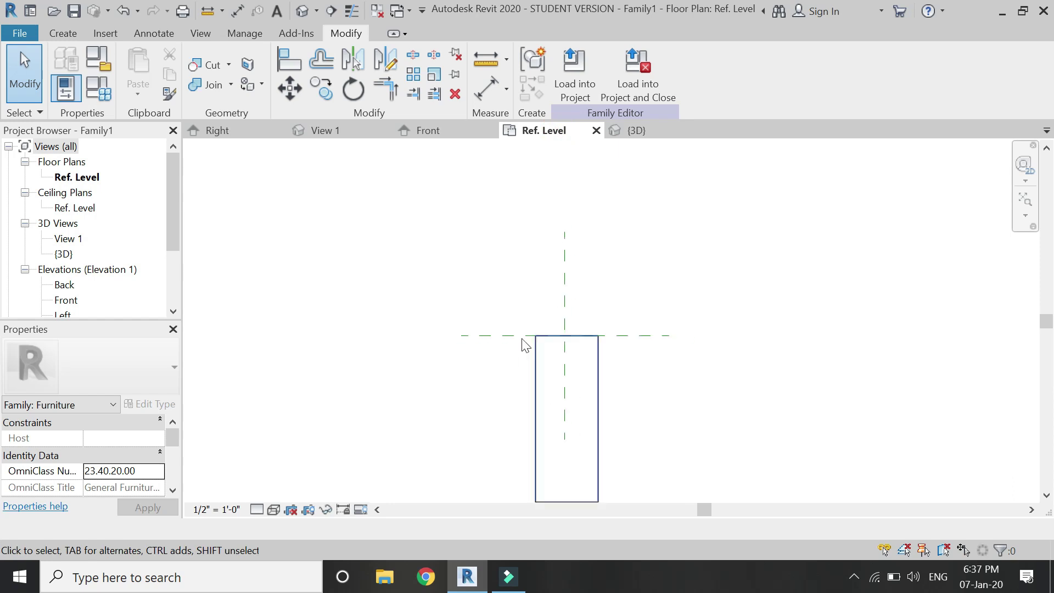
scroll(542, 364, "down", 2)
scroll(533, 375, "up", 3)
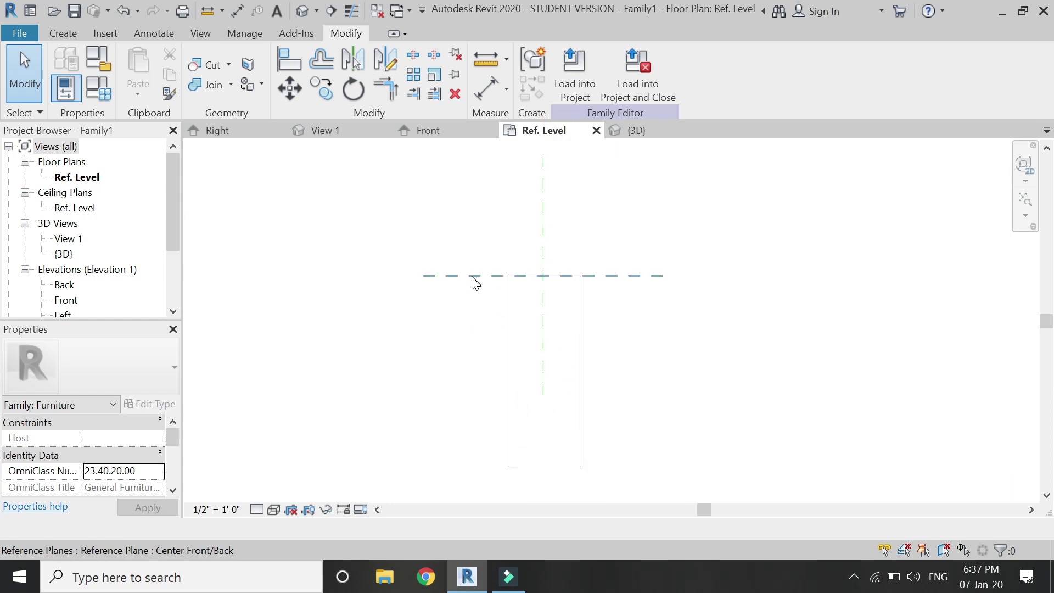
left_click(490, 281)
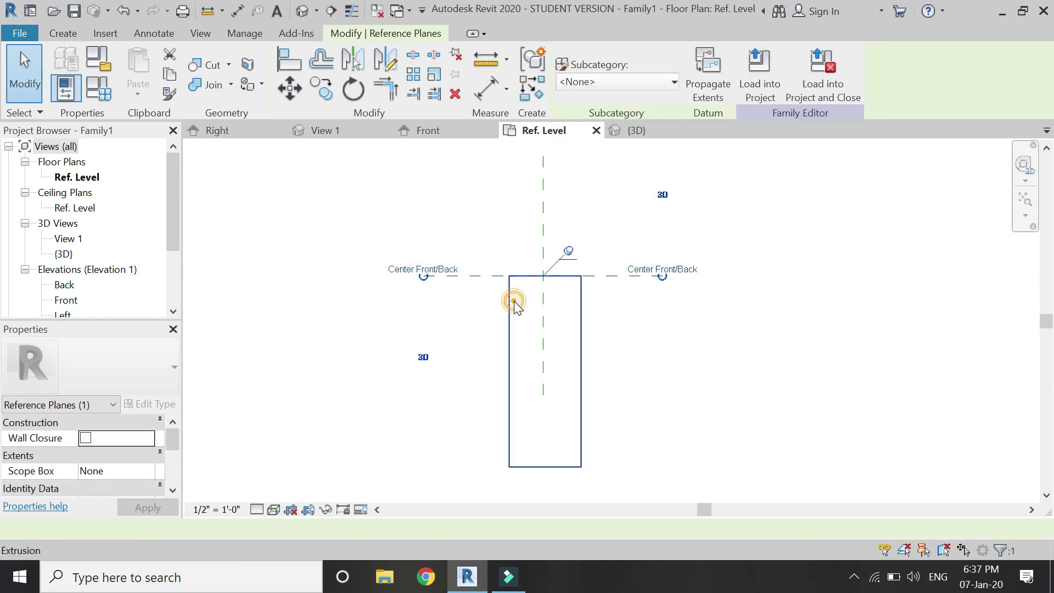
left_click(515, 305)
Step: Move the extrusion down and to the right with Disjoin enabled
left_click(290, 88)
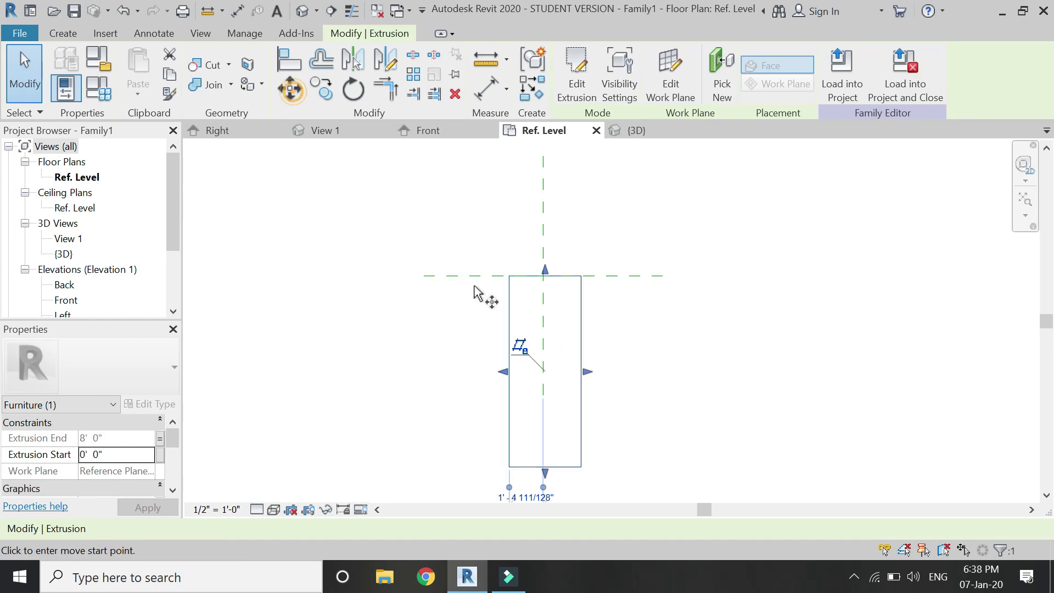
left_click(508, 276)
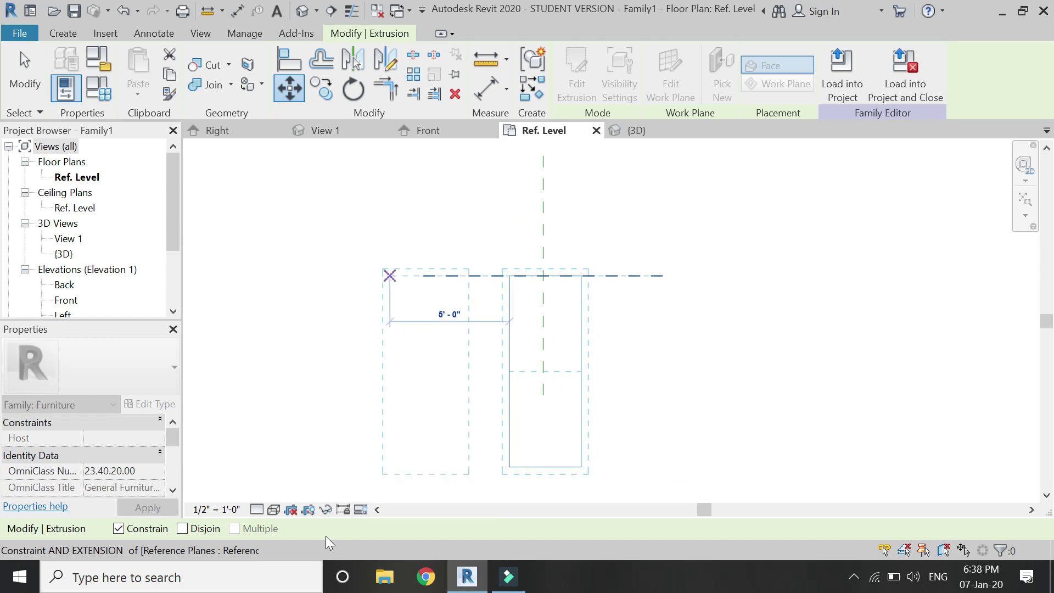
left_click(183, 528)
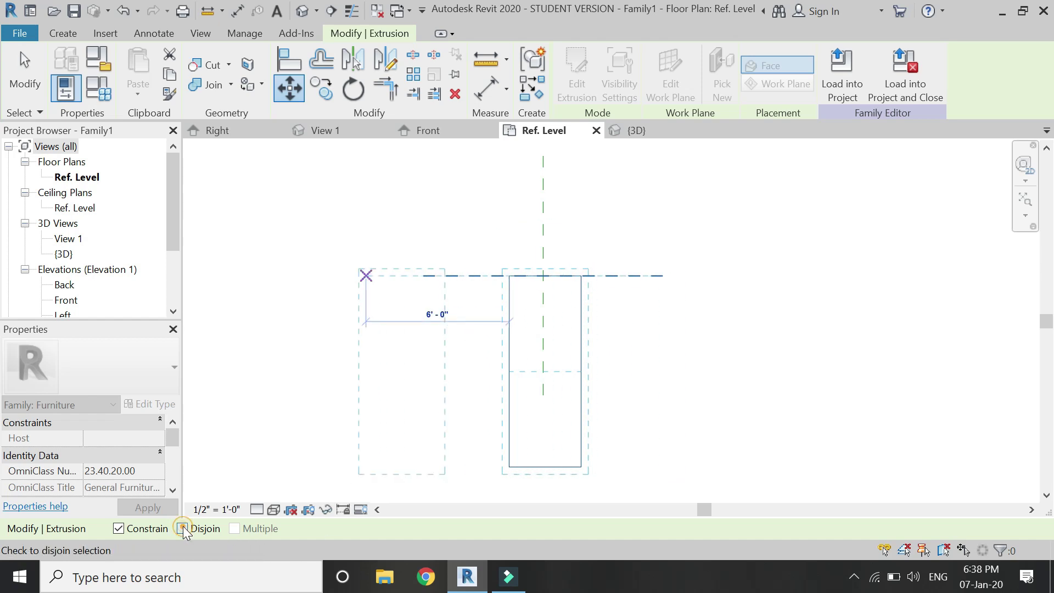
left_click(654, 355)
scroll(727, 235, "down", 1)
scroll(727, 235, "down", 2)
key("Escape")
scroll(729, 323, "up", 2)
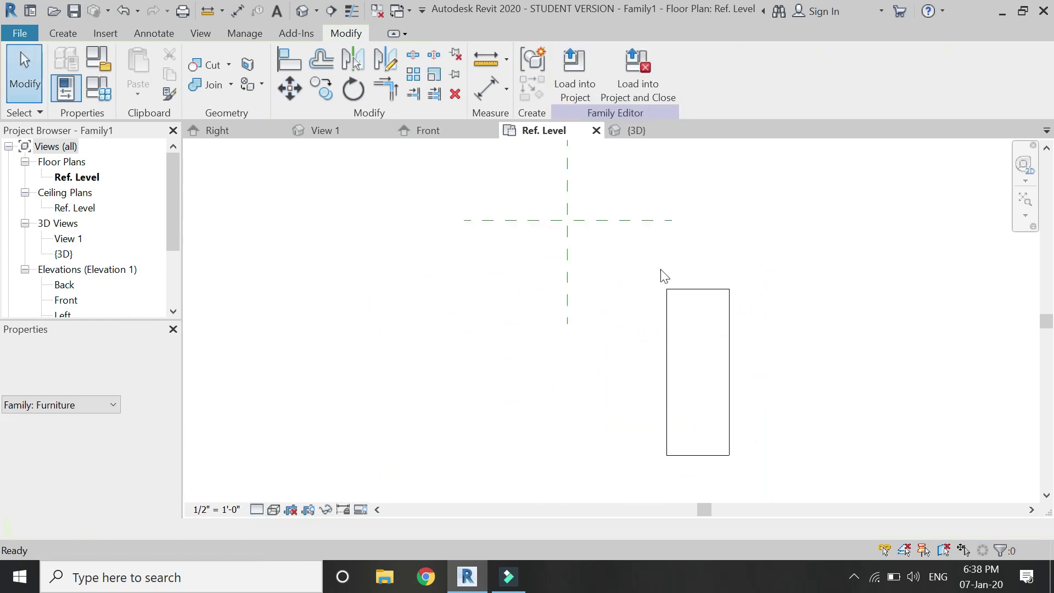
left_click(692, 289)
key("Escape")
Step: Align the rectangle's top edge to the Center Front/Back plane and lock it
left_click(300, 61)
left_click(601, 220)
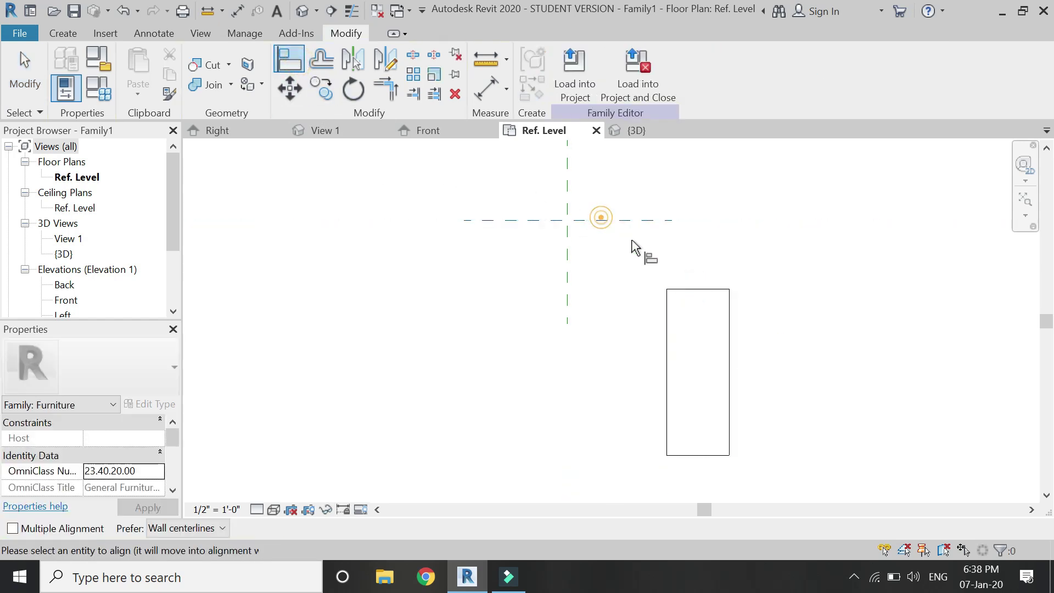
left_click(700, 289)
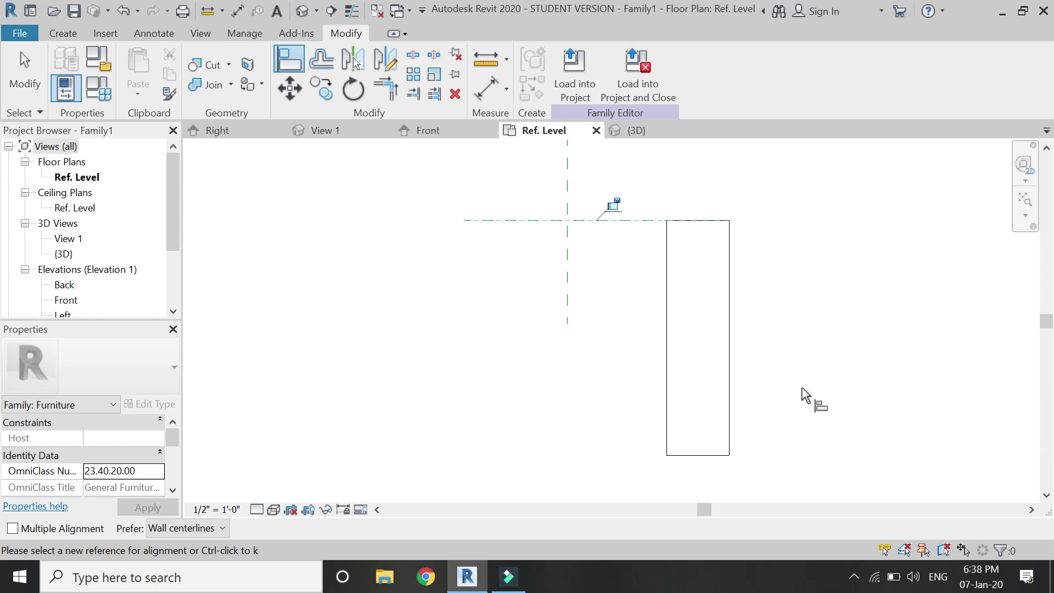
left_click(614, 205)
key("Escape")
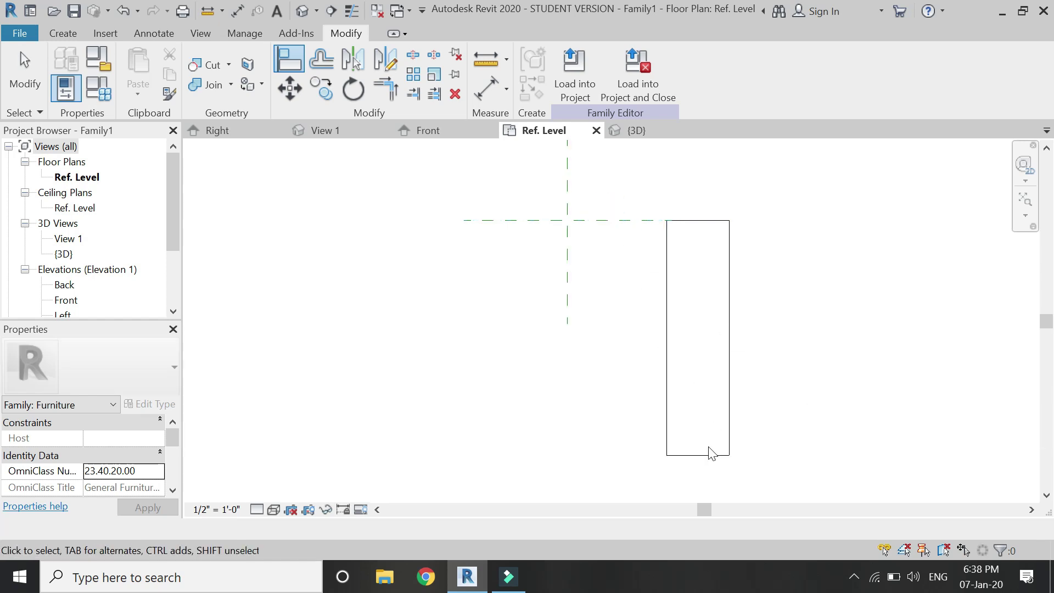
left_click(712, 455)
key("Escape")
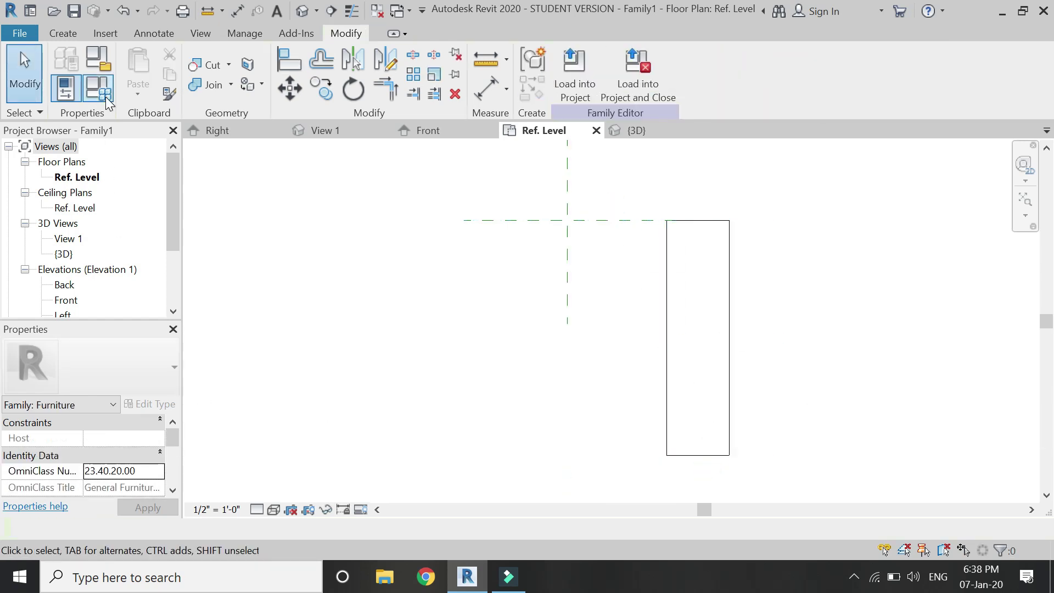
Step: Set the family width parameter to 2' 0", apply it and close Family Types
left_click(106, 97)
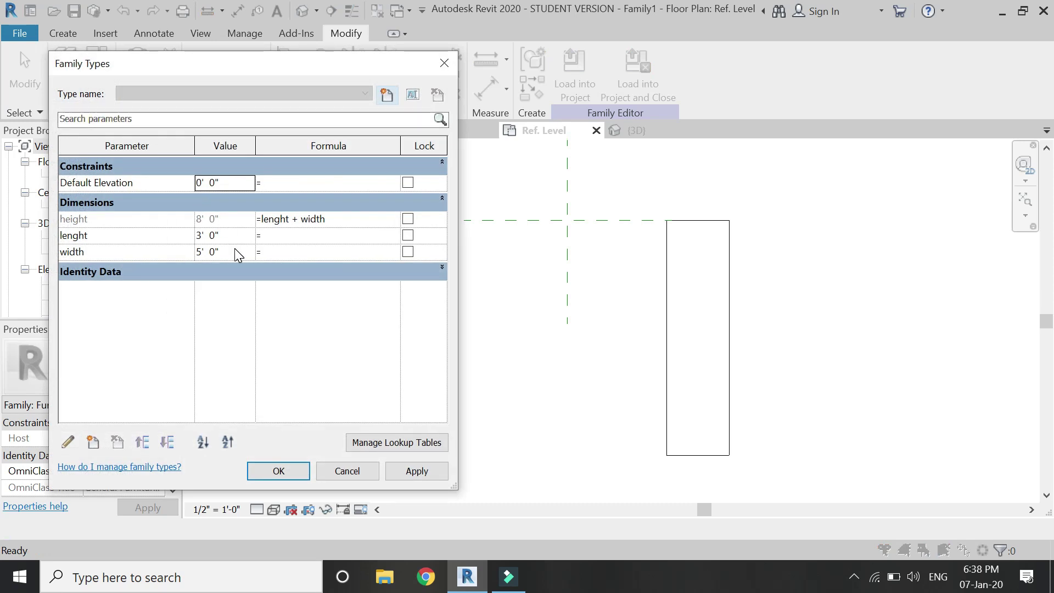
left_click(236, 248)
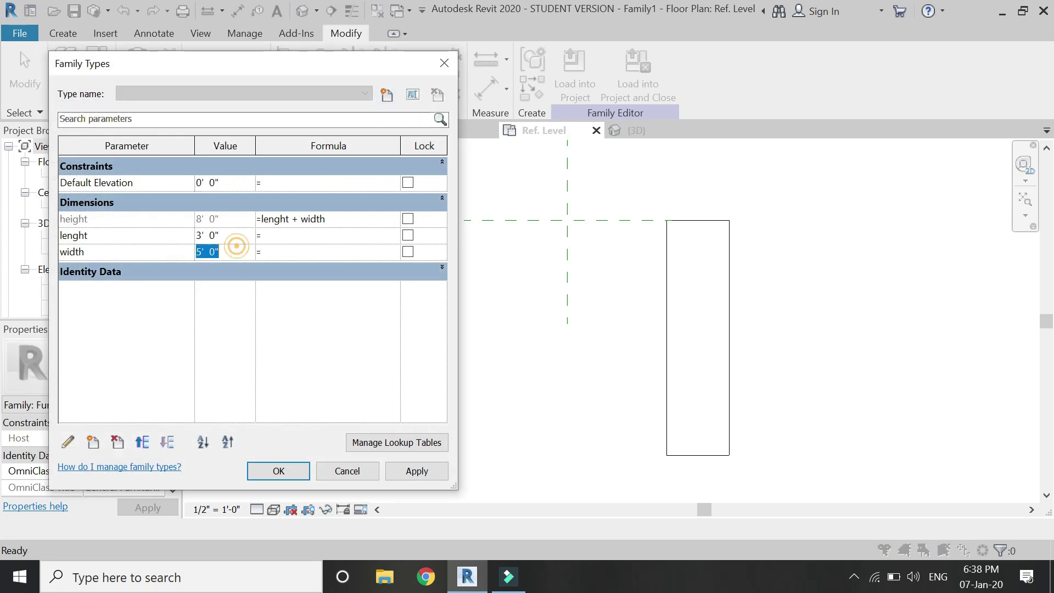
type("2")
key("Tab")
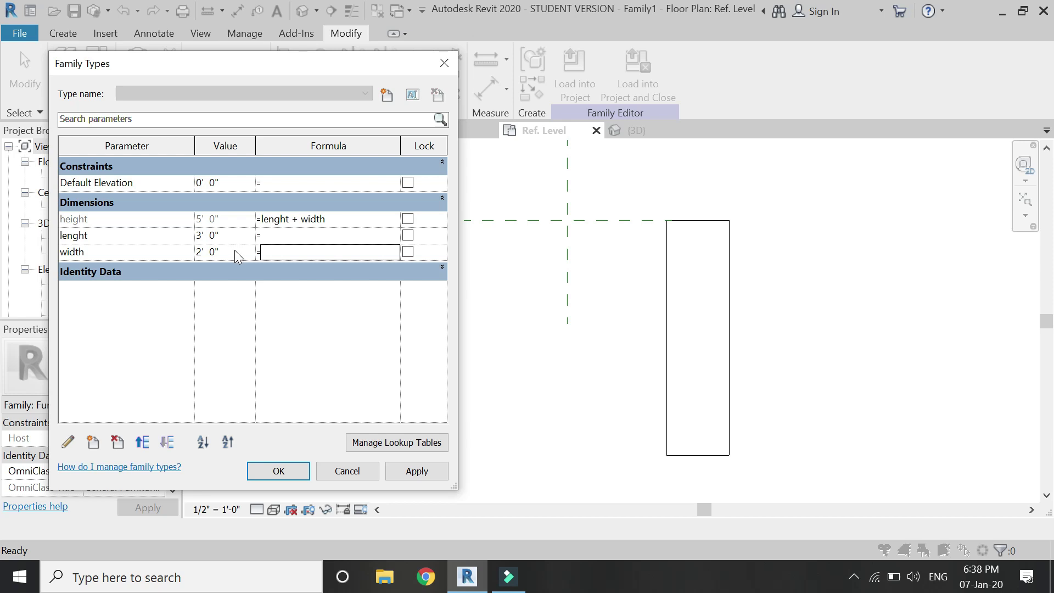
left_click(410, 470)
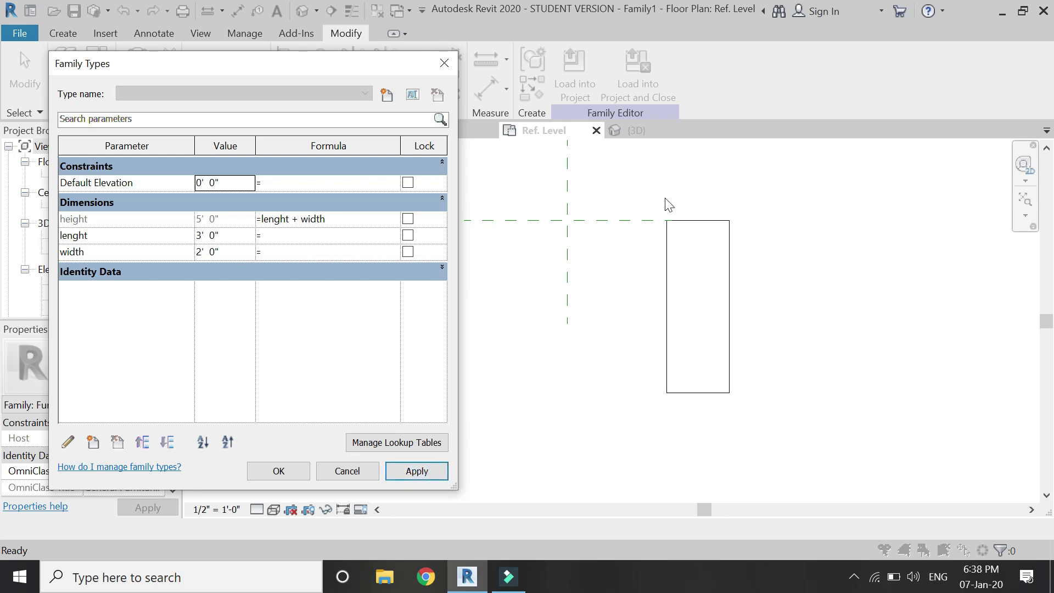
left_click(292, 472)
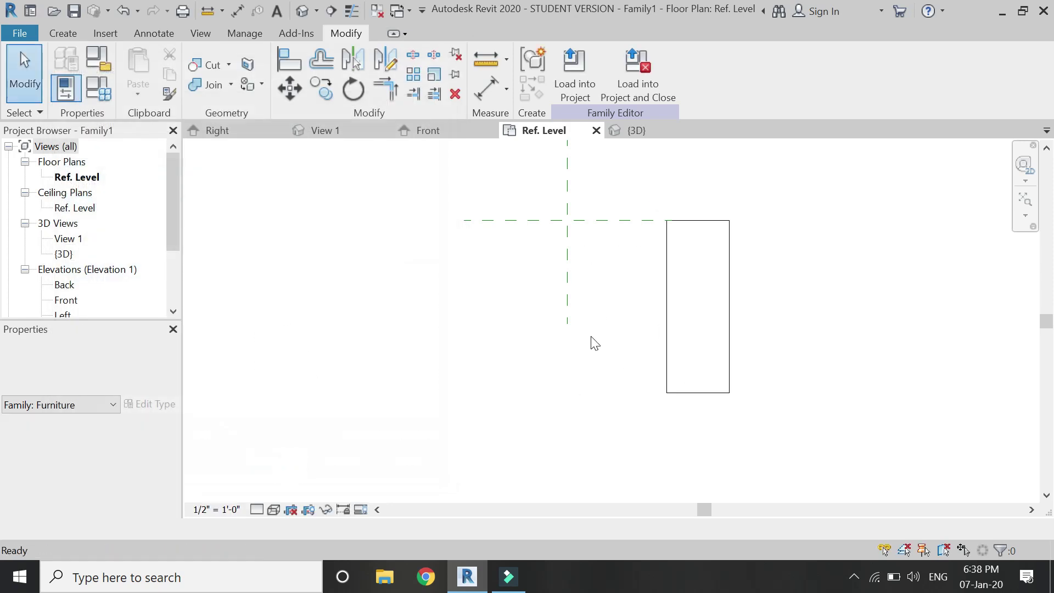
Step: Delete the box extrusion, then start a new extrusion sketch and cancel it
scroll(591, 343, "down", 3)
scroll(686, 291, "up", 2)
left_click(663, 345)
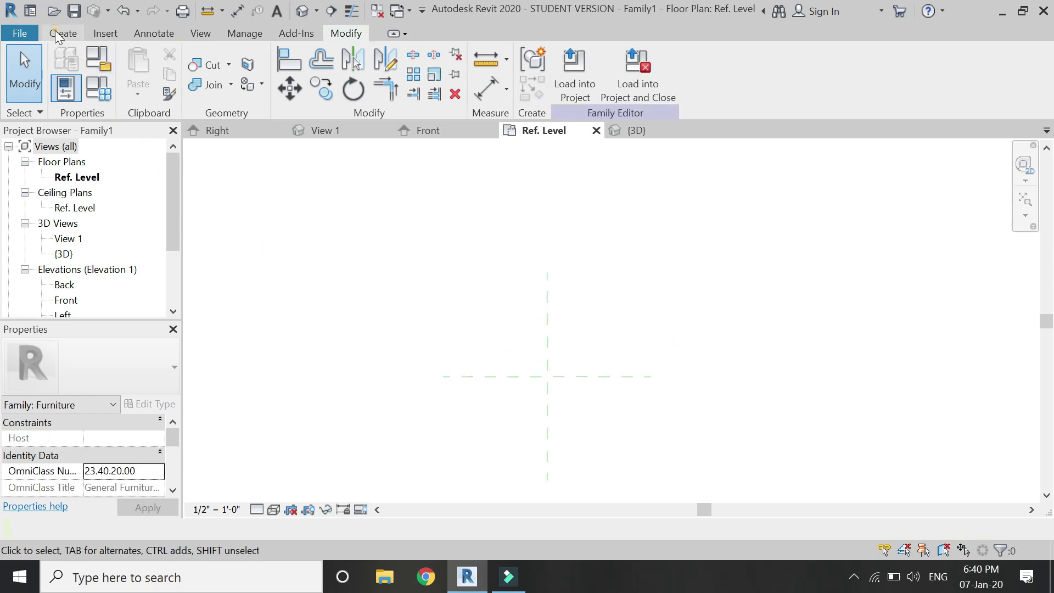
left_click(59, 33)
left_click(147, 60)
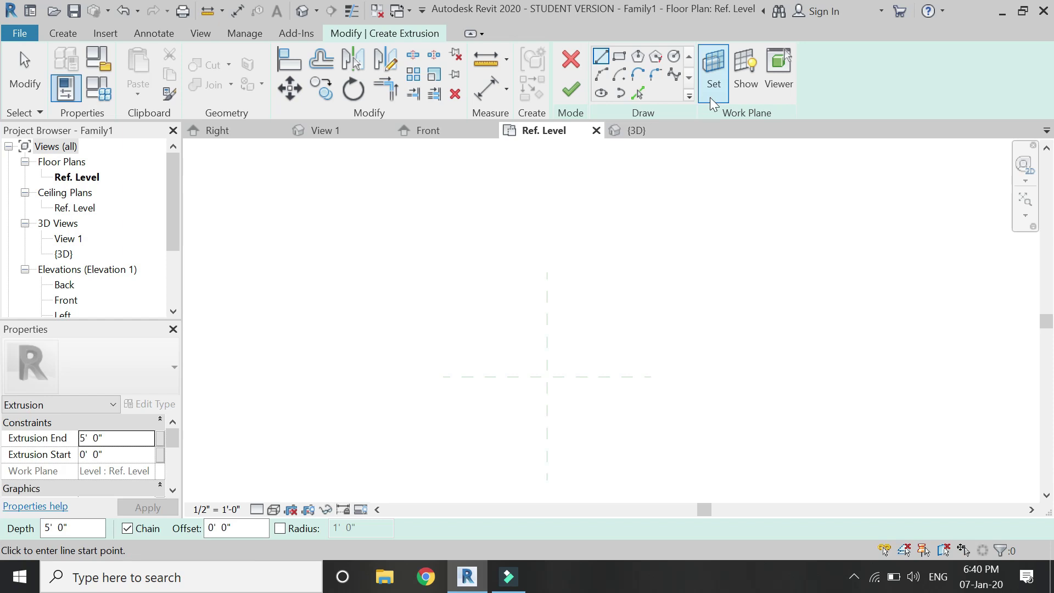
left_click(570, 58)
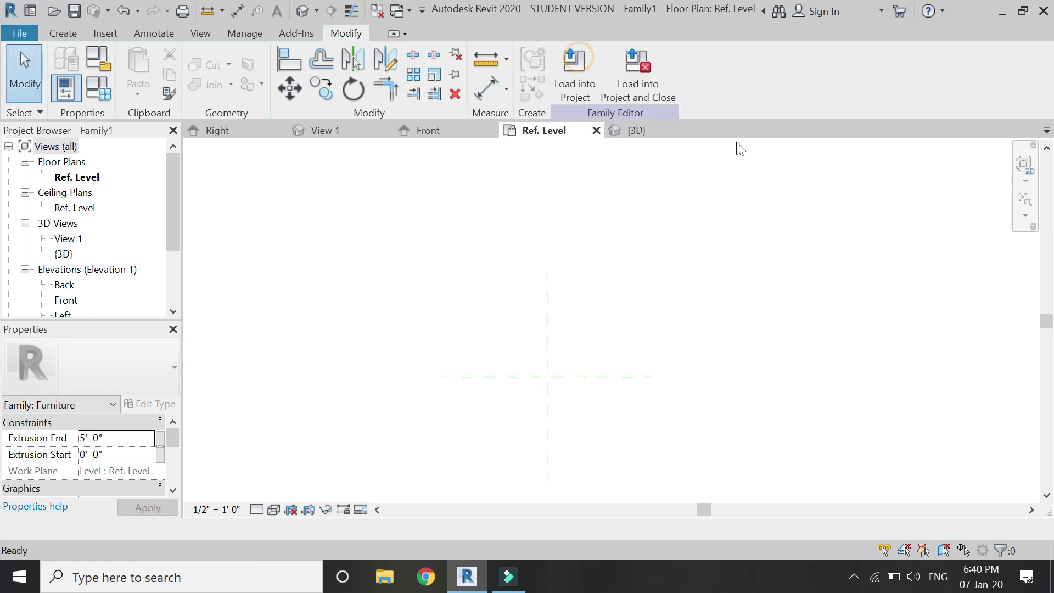
Step: Draw an unnamed horizontal reference plane left of centre, about 2' - 6 203/256" above Center Front/Back
left_click(72, 33)
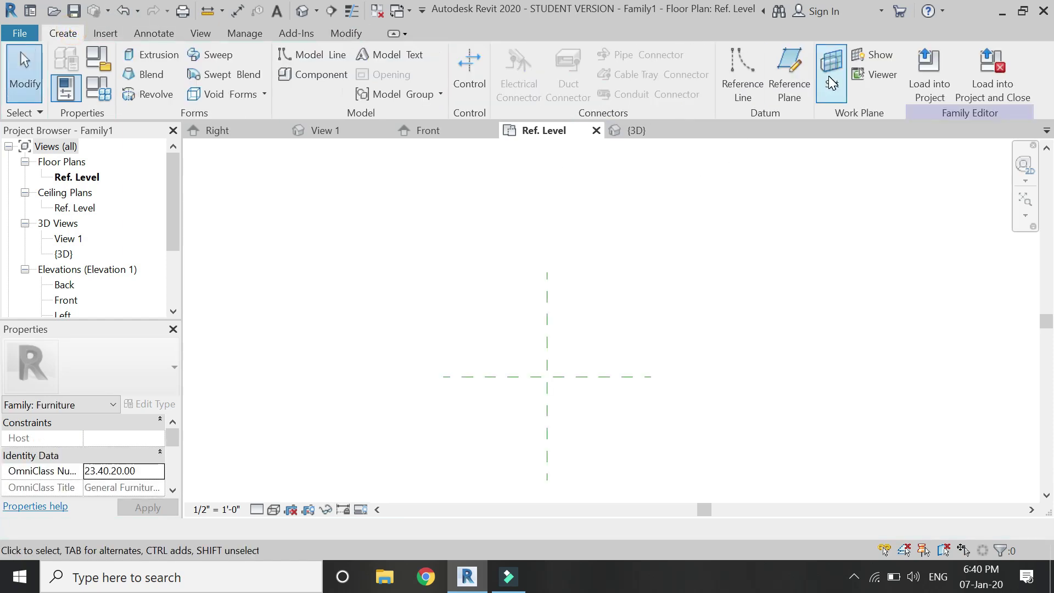
left_click(789, 75)
left_click(401, 323)
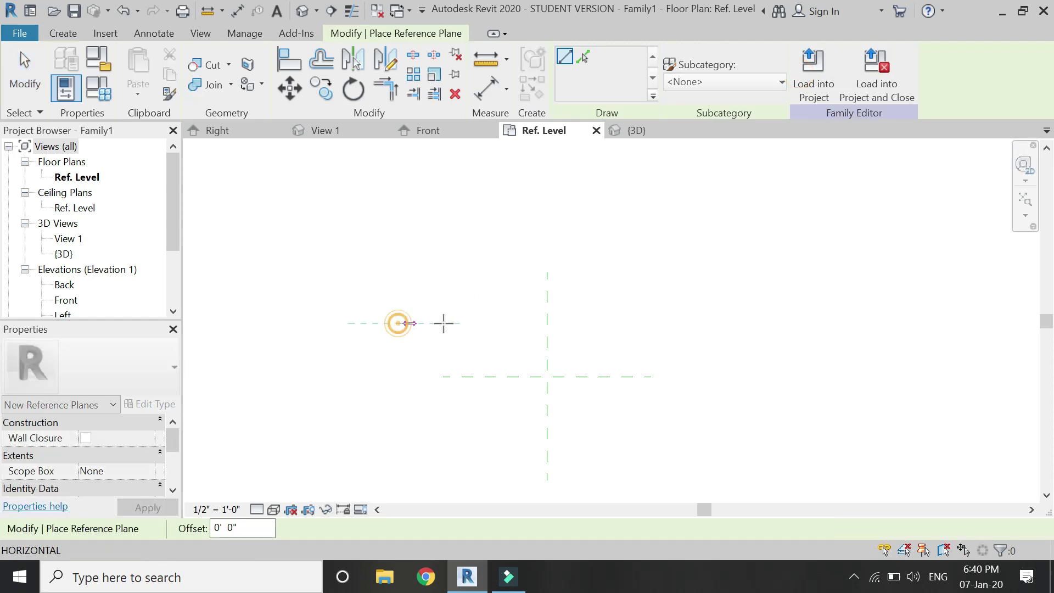
left_click(517, 323)
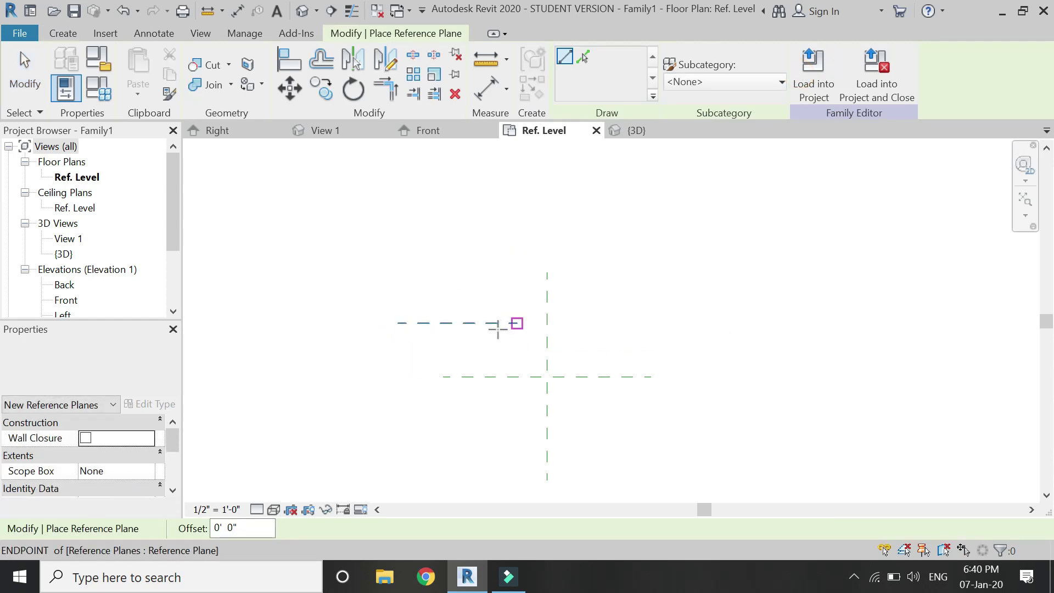
scroll(473, 328, "up", 2)
key("Escape")
key("Escape")
left_click(505, 320)
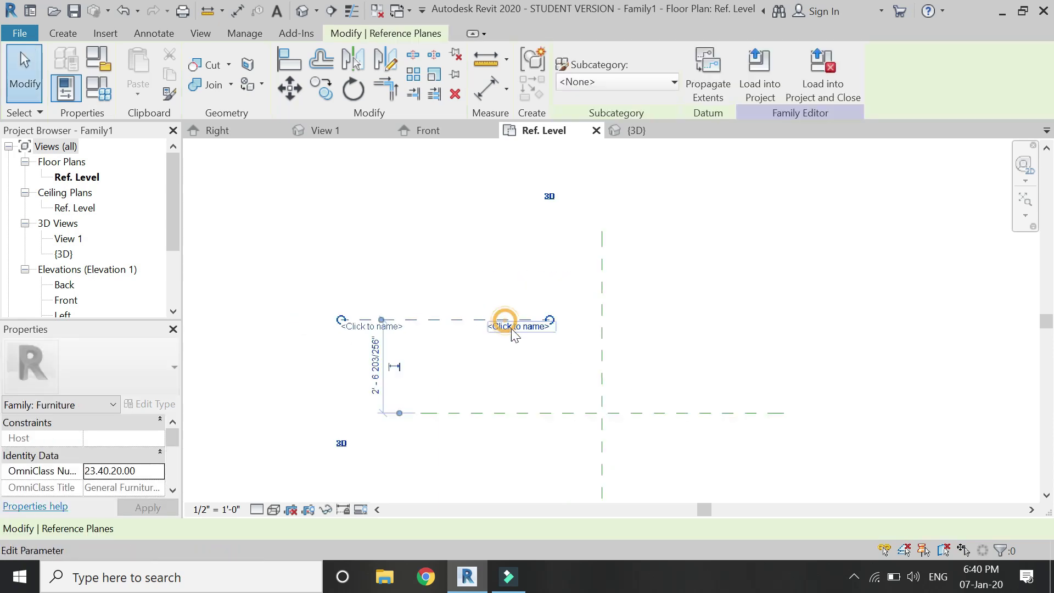
left_click(512, 328)
left_click(530, 352)
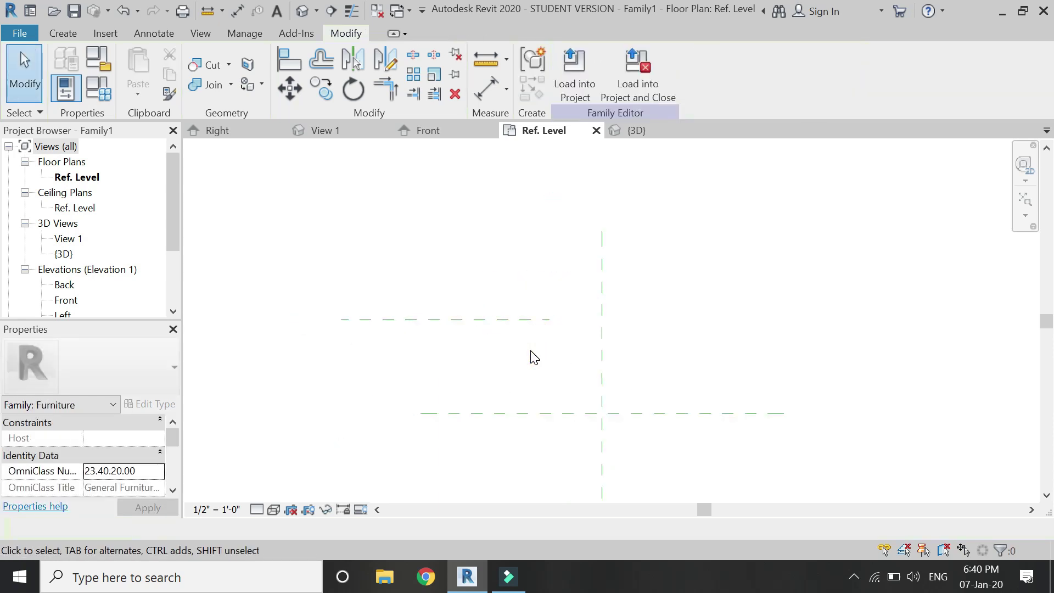
Step: In the Front elevation, set the work plane to Ref. Level
left_click(433, 131)
left_click(65, 32)
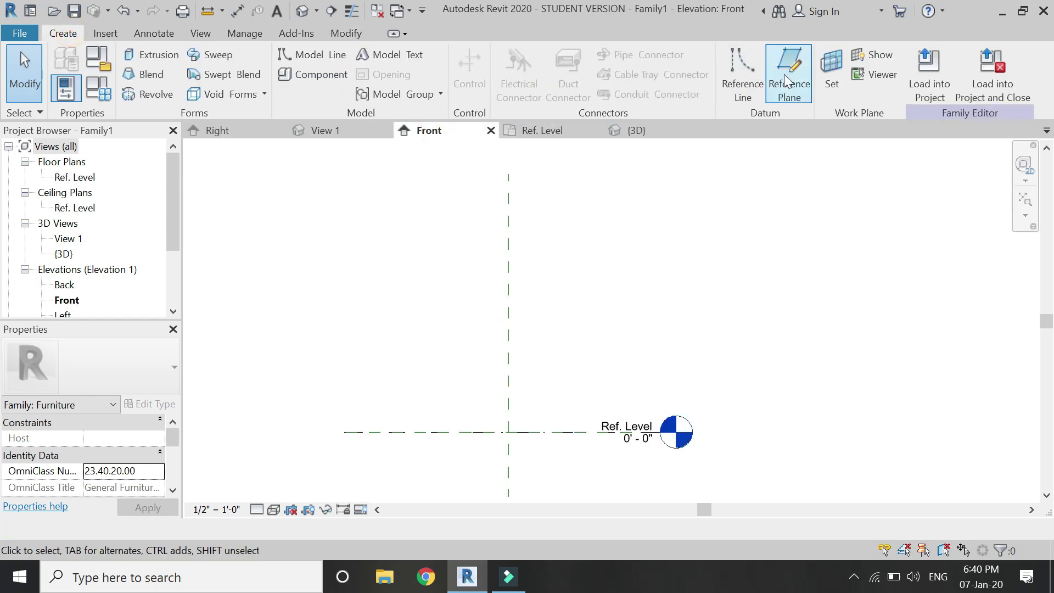
left_click(830, 75)
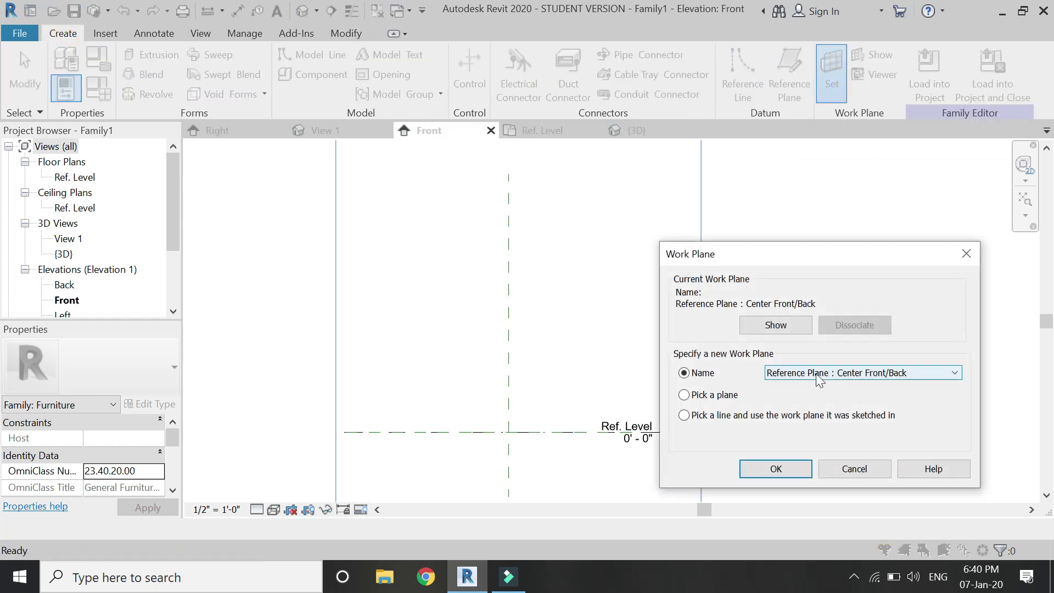
left_click(815, 373)
left_click(801, 383)
left_click(783, 469)
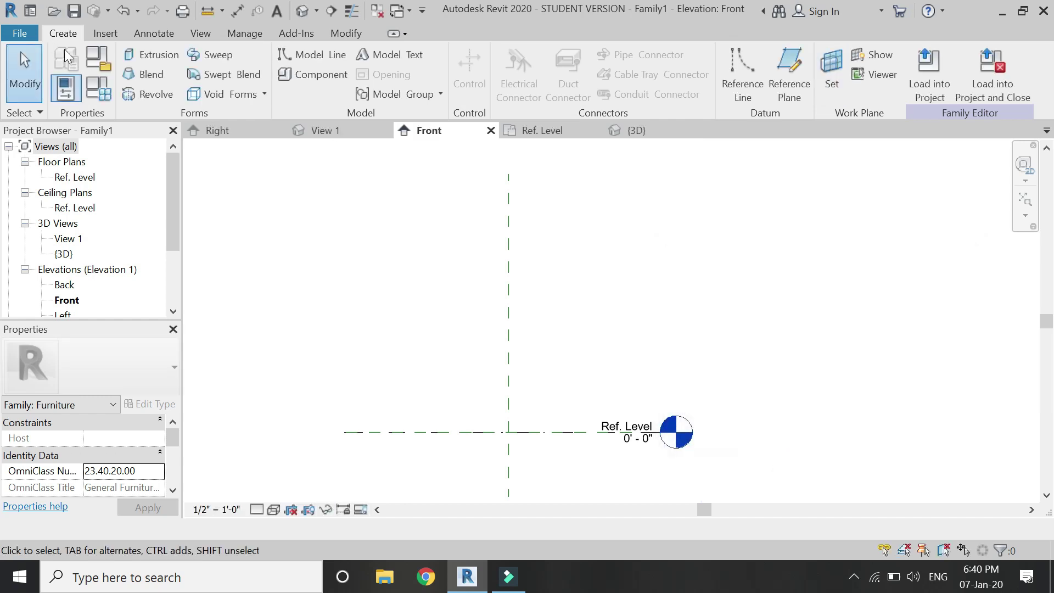
Step: Extrude a roughly 2'-1" by 2'-0" rectangle 5' 0" deep above Ref. Level
left_click(131, 55)
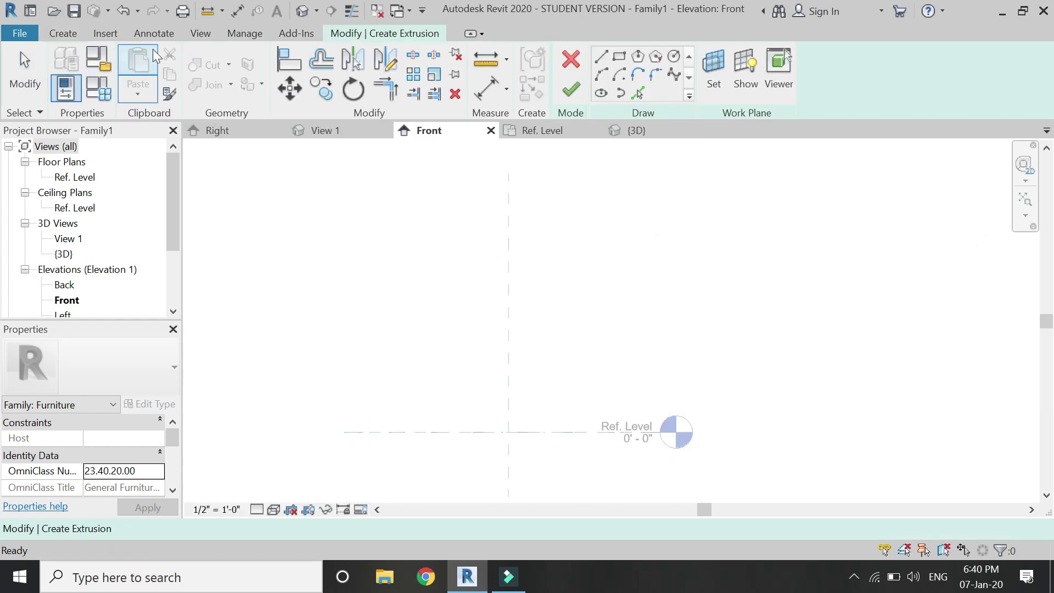
left_click(619, 56)
left_click(368, 302)
left_click(437, 368)
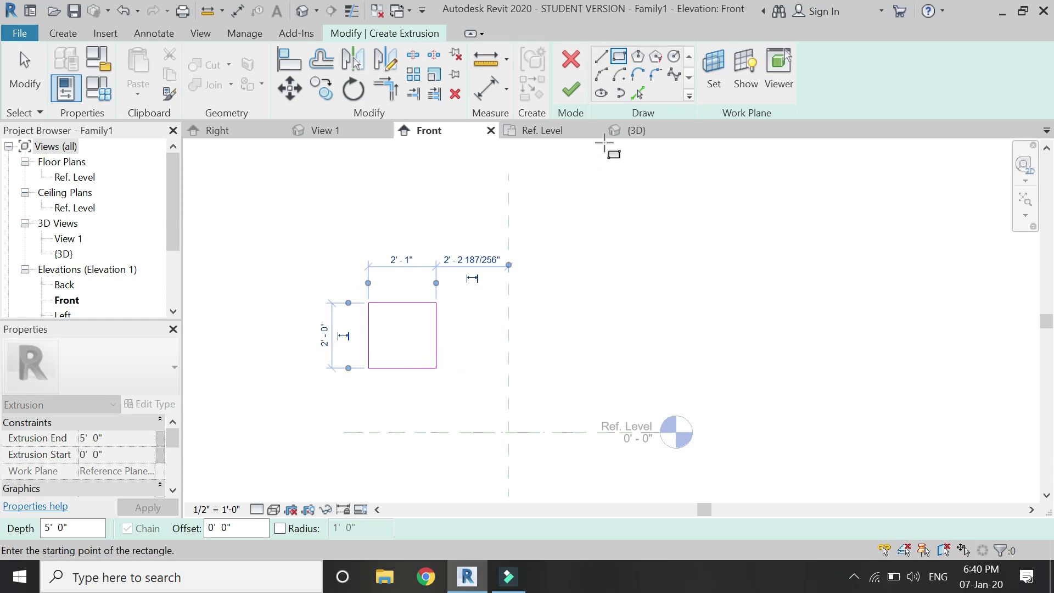
left_click(571, 89)
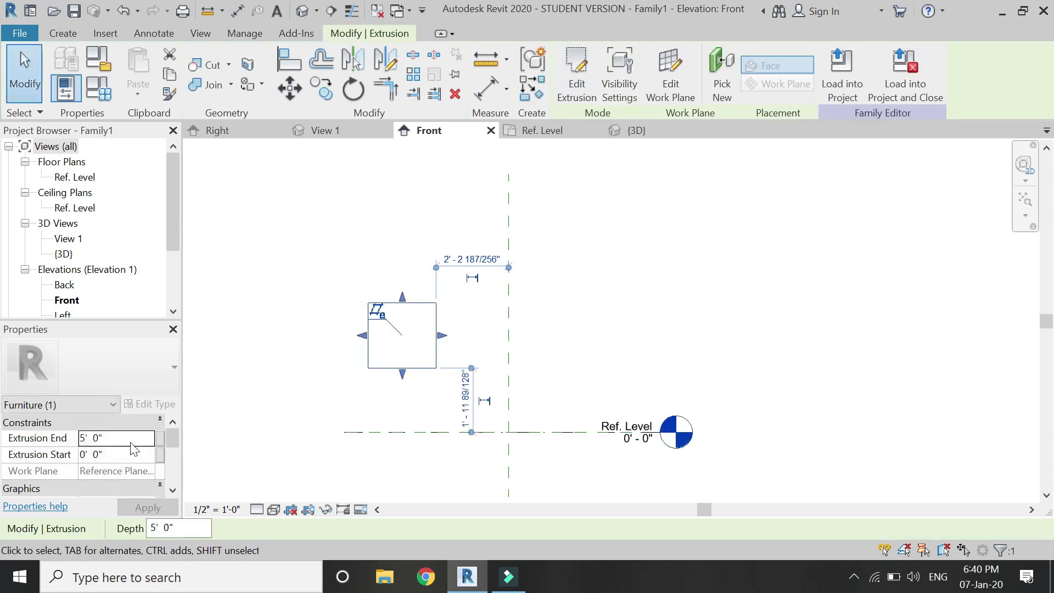
left_click(364, 229)
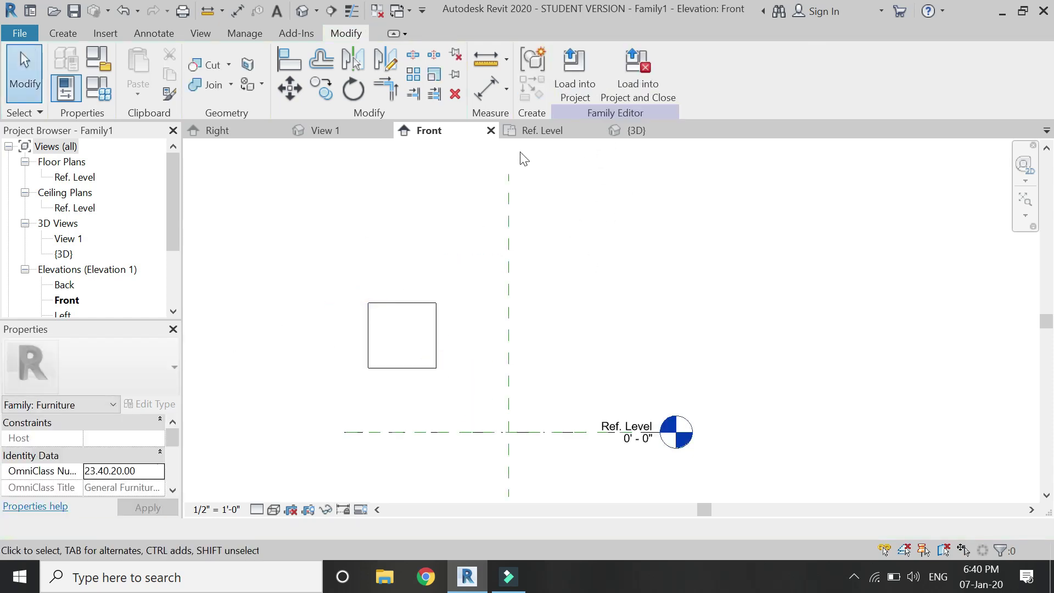
Step: In the Ref. Level plan, extend the new horizontal reference plane further left
left_click(519, 134)
scroll(496, 275, "down", 2)
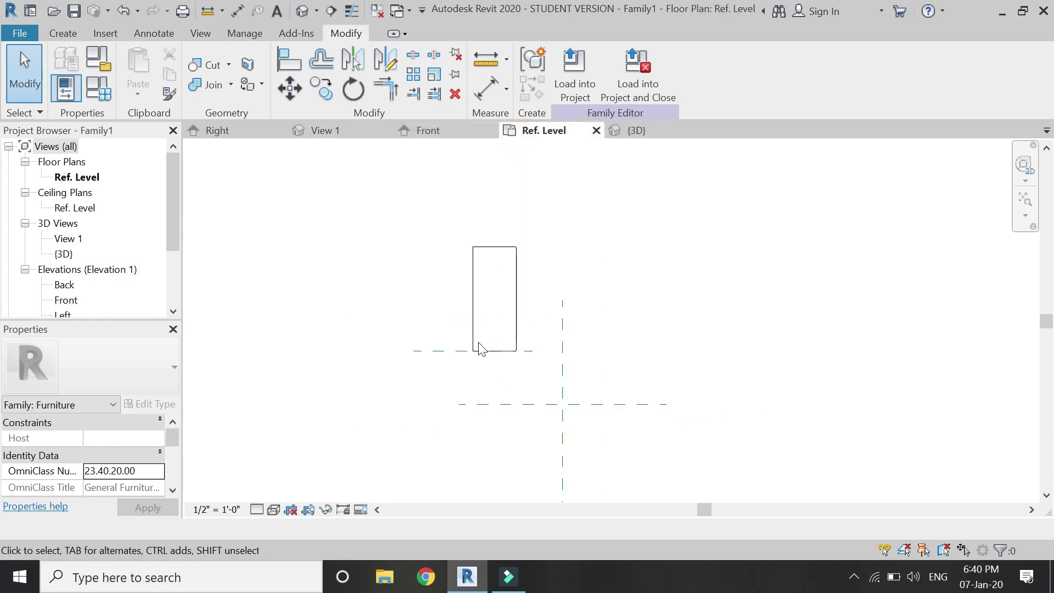
scroll(463, 267, "up", 2)
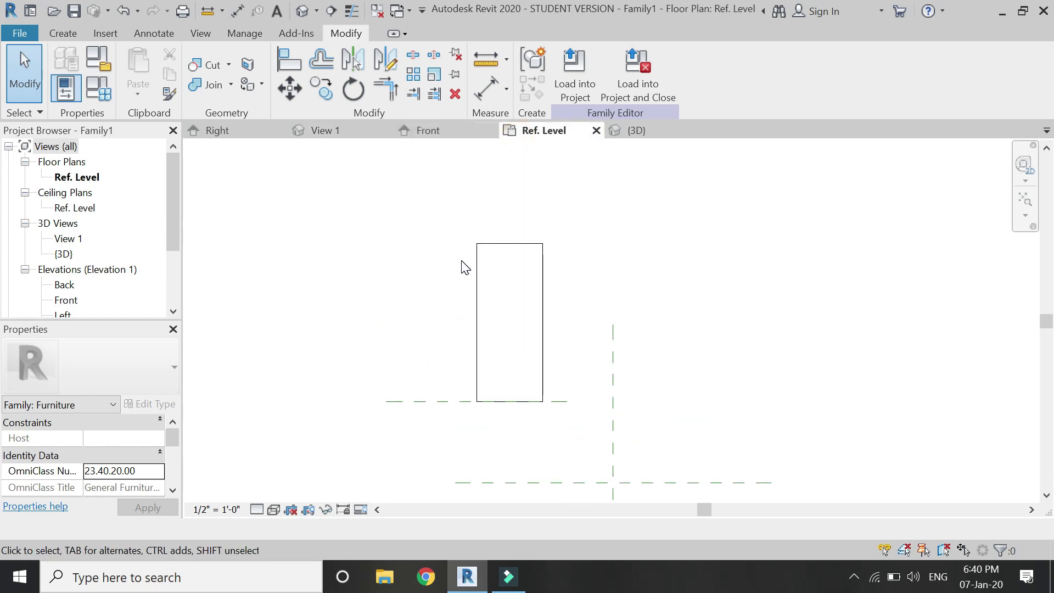
left_click(459, 403)
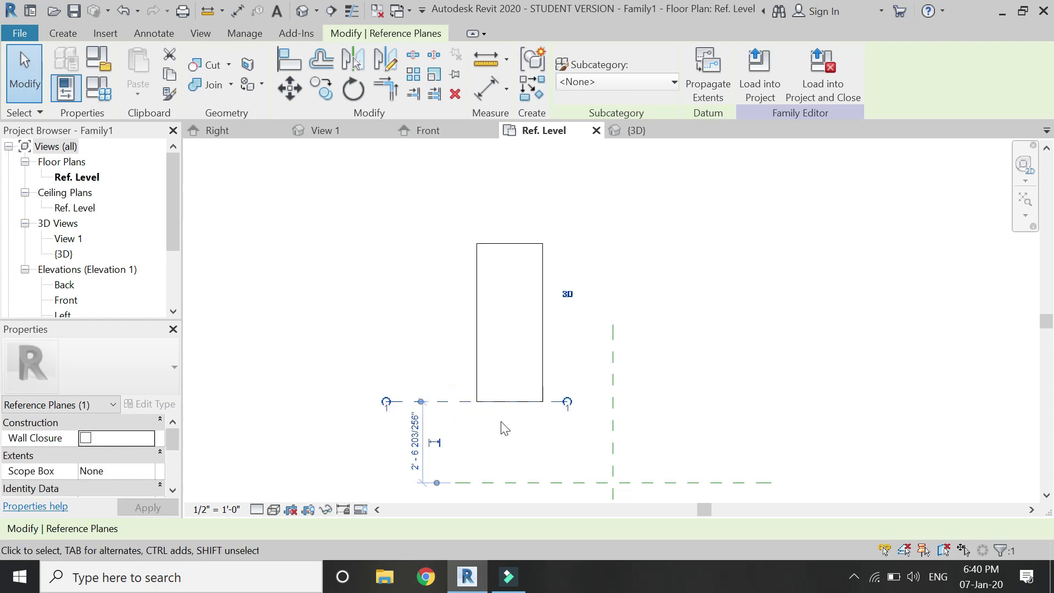
left_click_drag(569, 405, 263, 401)
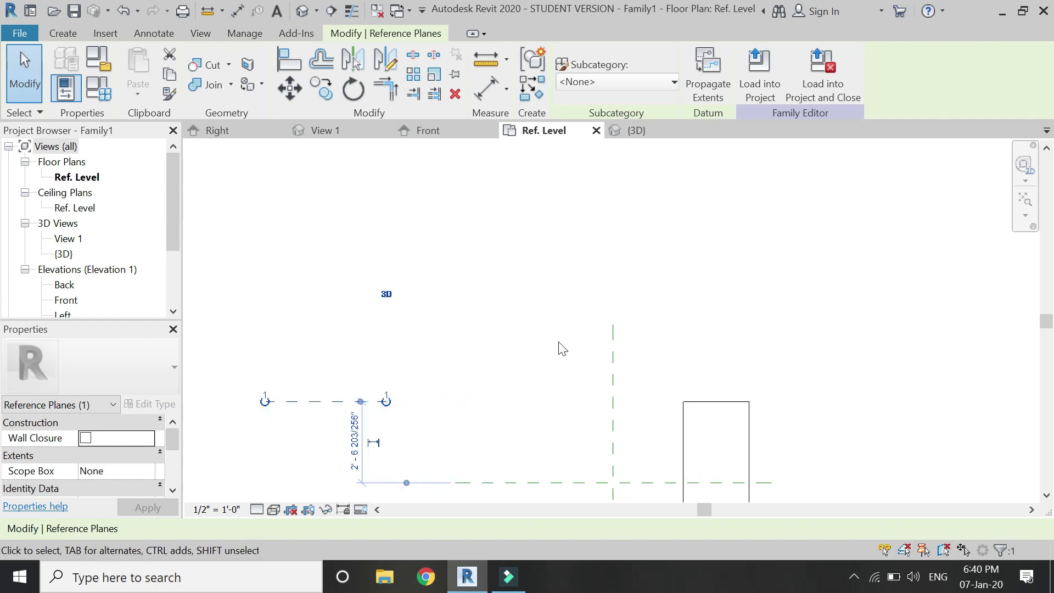
scroll(583, 328, "down", 3)
scroll(535, 359, "up", 2)
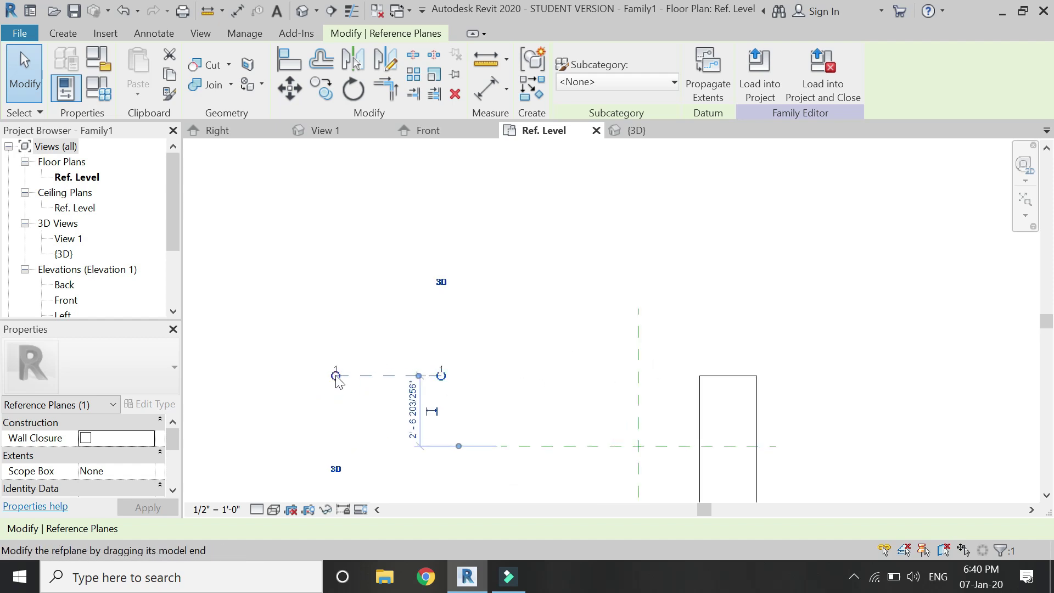
Step: Drag the plane's right end past its left end so the extrusion flips right of centre
mouse_move(337, 374)
left_mouse_down()
mouse_move(612, 379)
mouse_move(616, 397)
mouse_move(854, 391)
left_mouse_up()
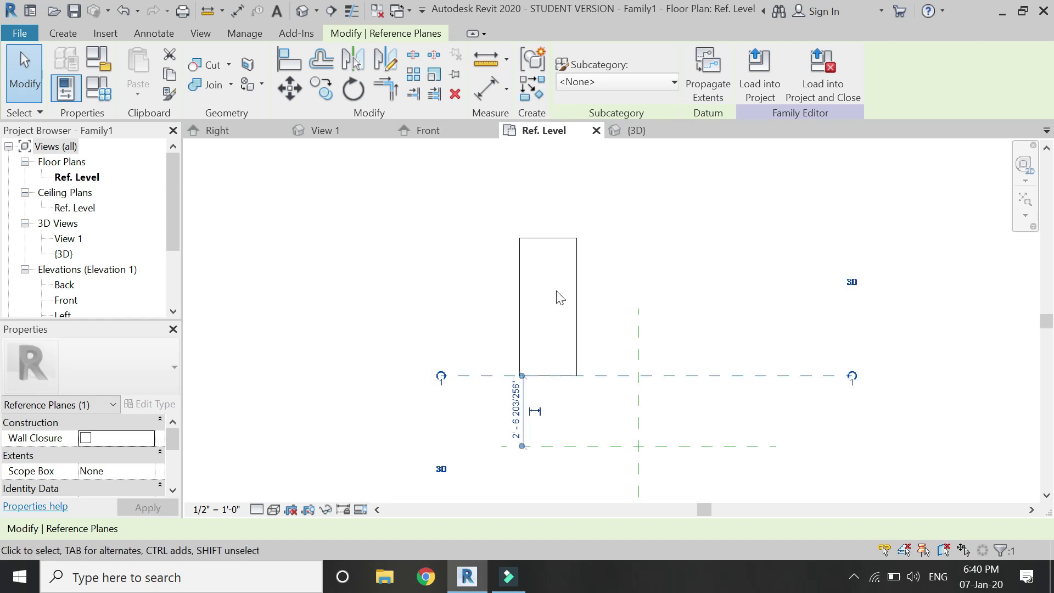
scroll(555, 296, "down", 3)
scroll(528, 347, "up", 3)
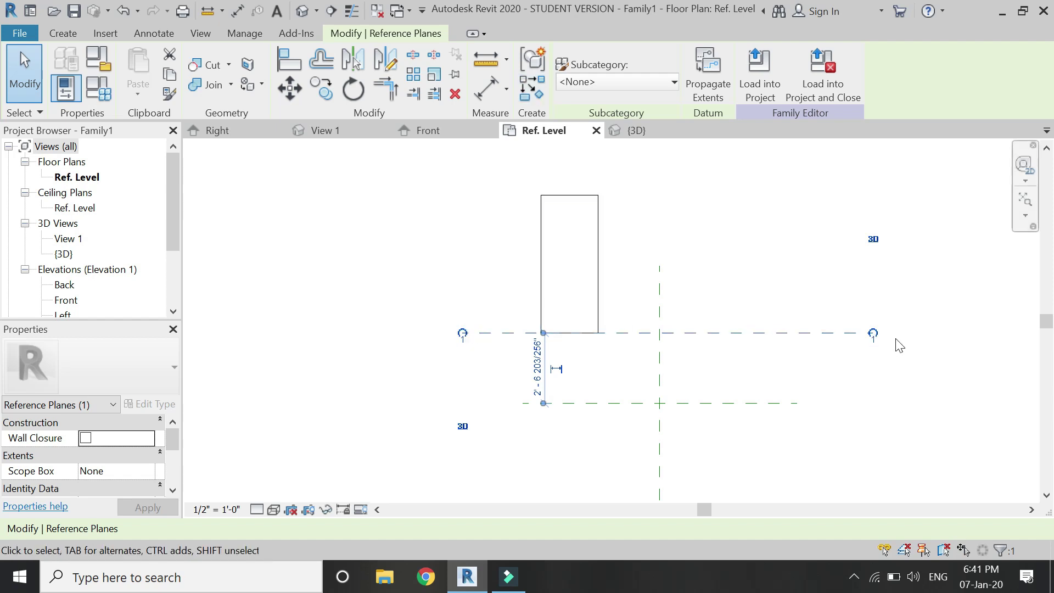
left_click_drag(873, 336, 310, 333)
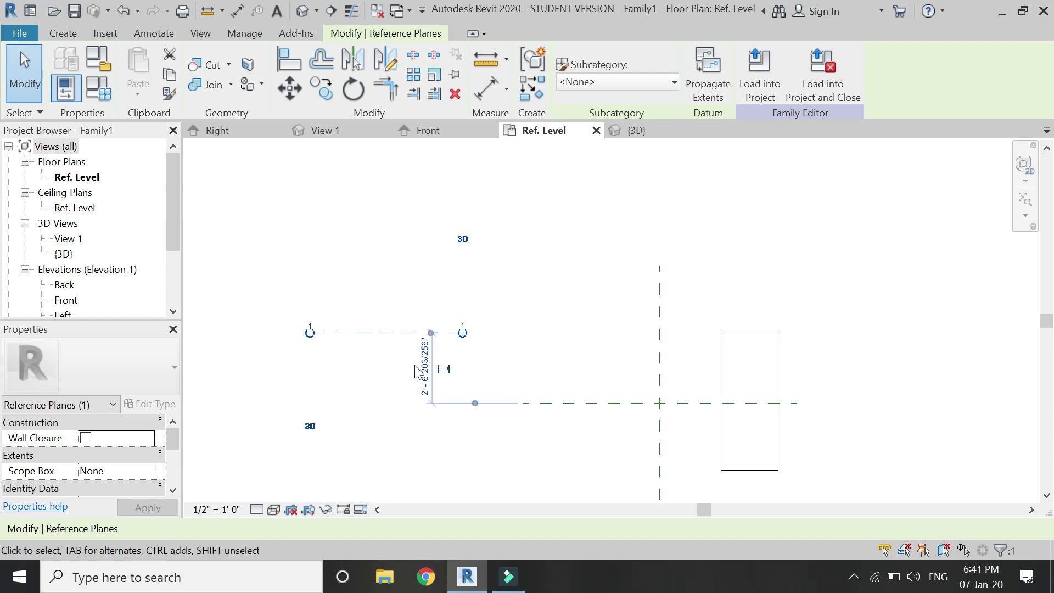
left_click(722, 354)
left_click(904, 344)
scroll(904, 344, "down", 2)
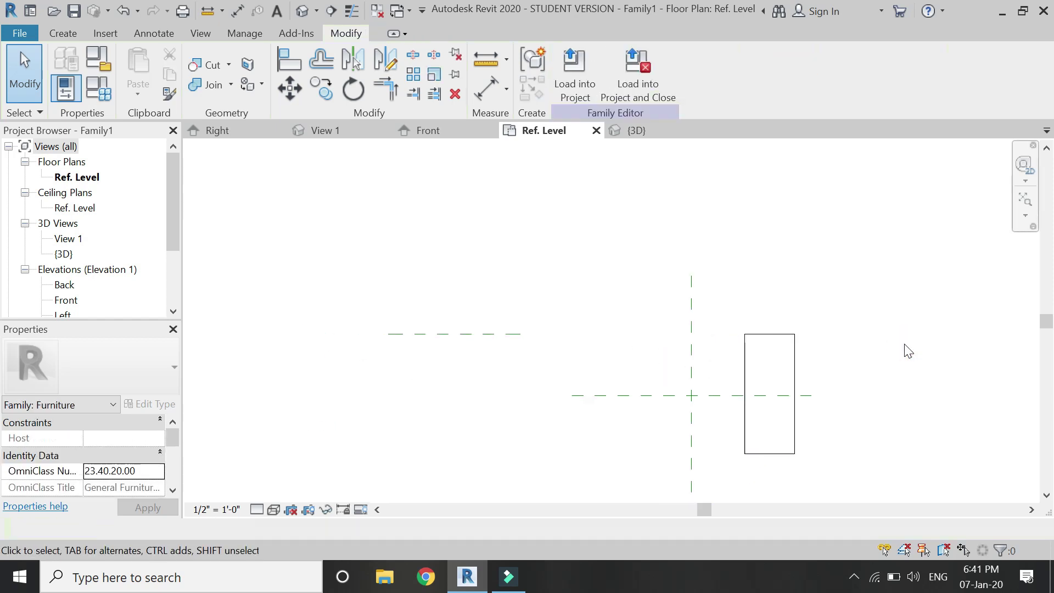
Step: Mirror the rectangular extrusion below the horizontal reference plane with the DM command
left_click(508, 336)
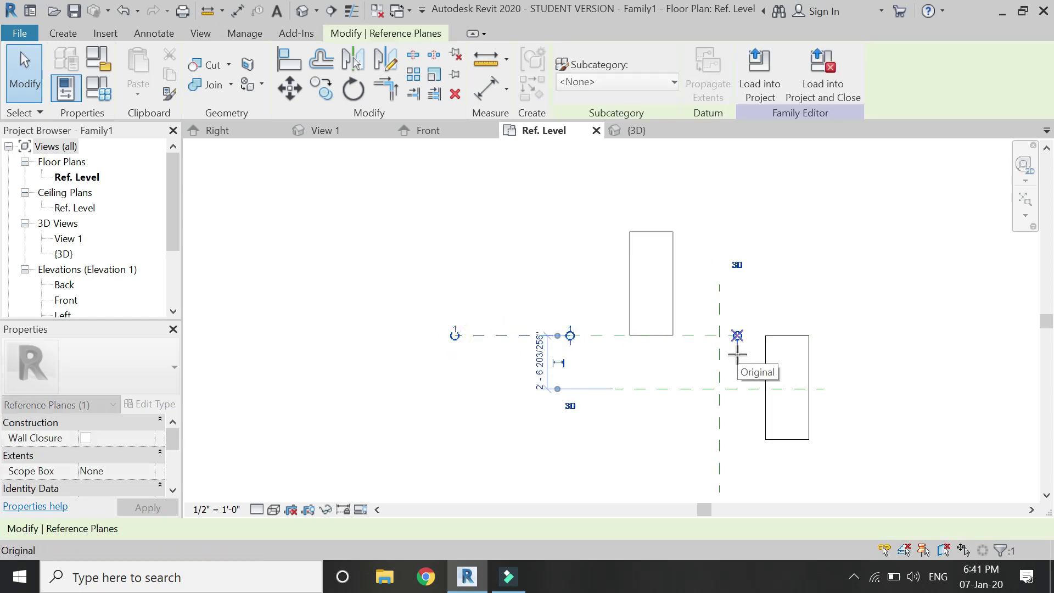
scroll(686, 314, "up", 2)
left_click(663, 291)
key("d")
key("m")
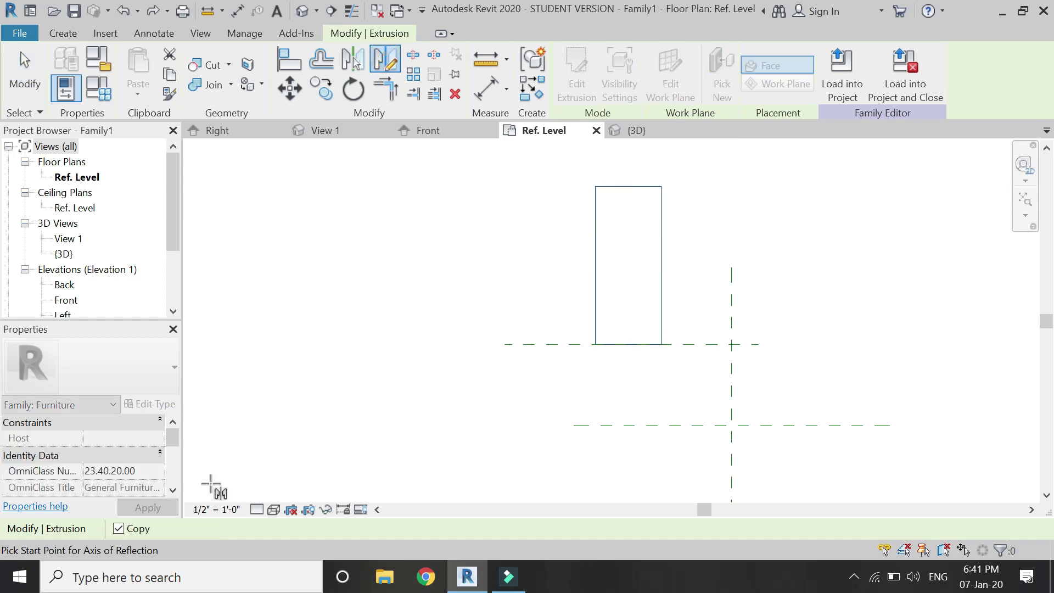
left_click(552, 345)
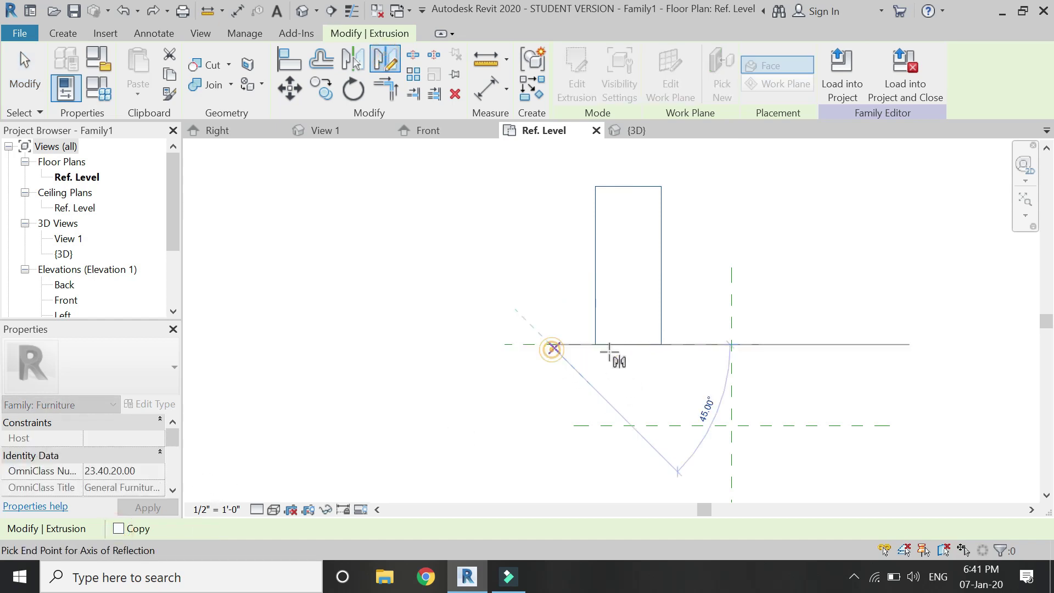
left_click(698, 345)
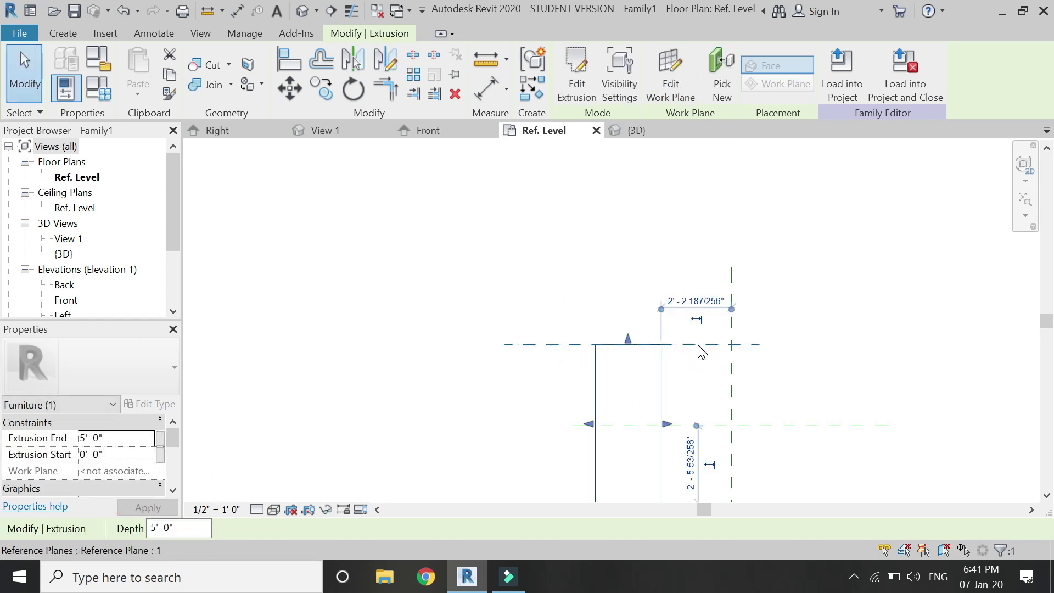
key("Escape")
Step: Delete the rectangular extrusion and the upper horizontal reference plane
scroll(523, 369, "down", 3)
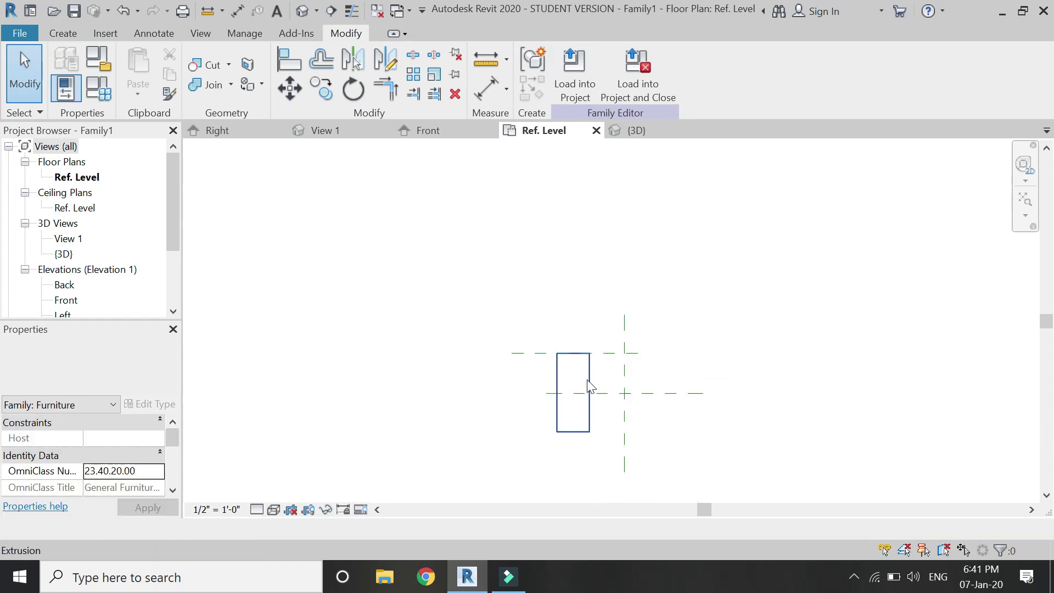
scroll(588, 376, "up", 4)
left_click(587, 363)
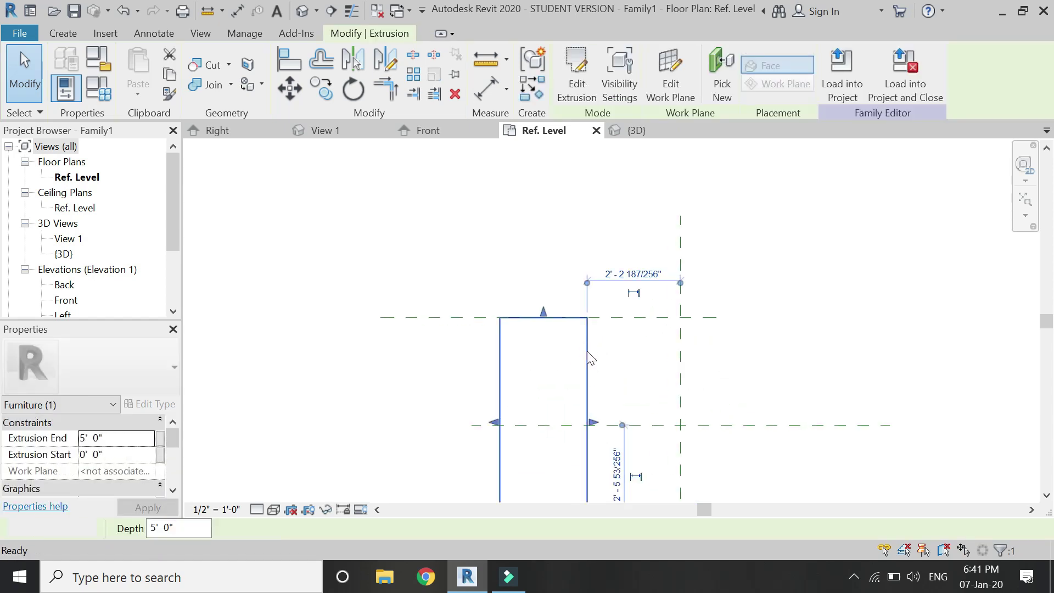
key("Delete")
left_click(593, 317)
key("Delete")
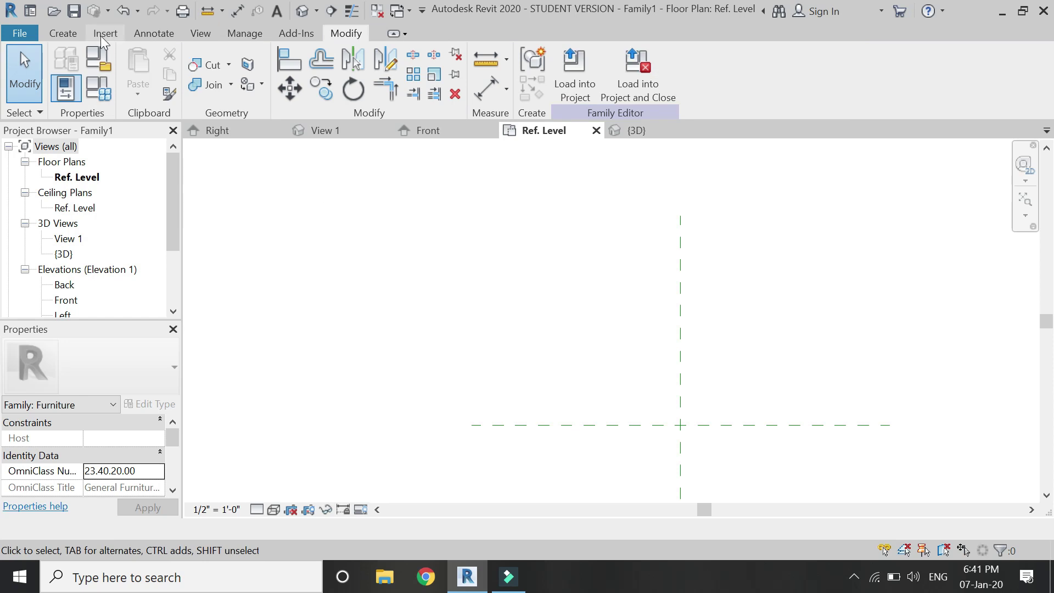
Step: Extrude a six-sided inscribed polygon centred on the plane intersection, with an inner rectangular opening, 5' 0" deep
left_click(67, 34)
left_click(137, 53)
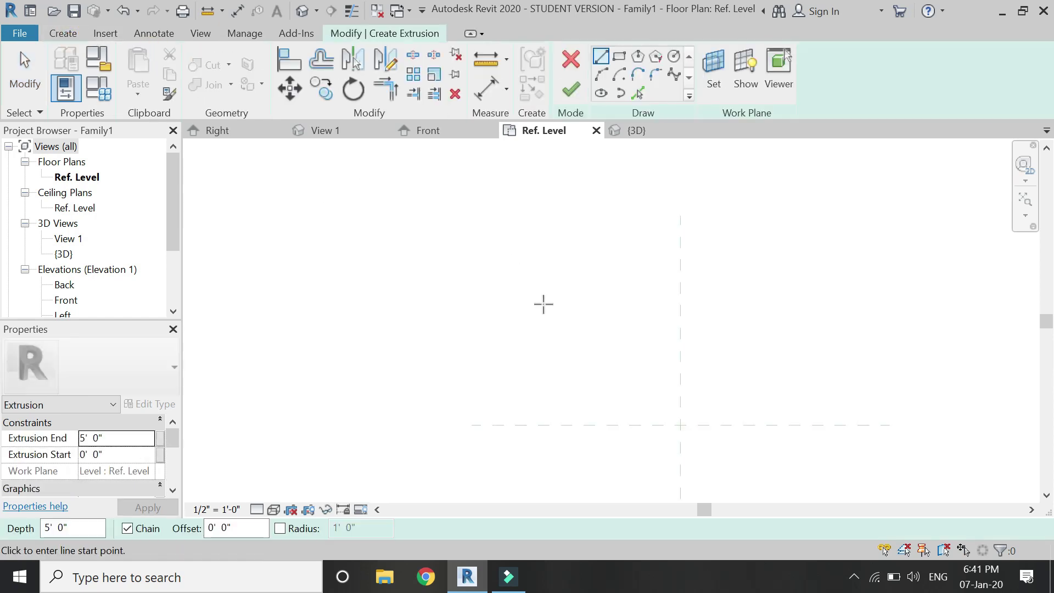
left_click(637, 56)
left_click(568, 352)
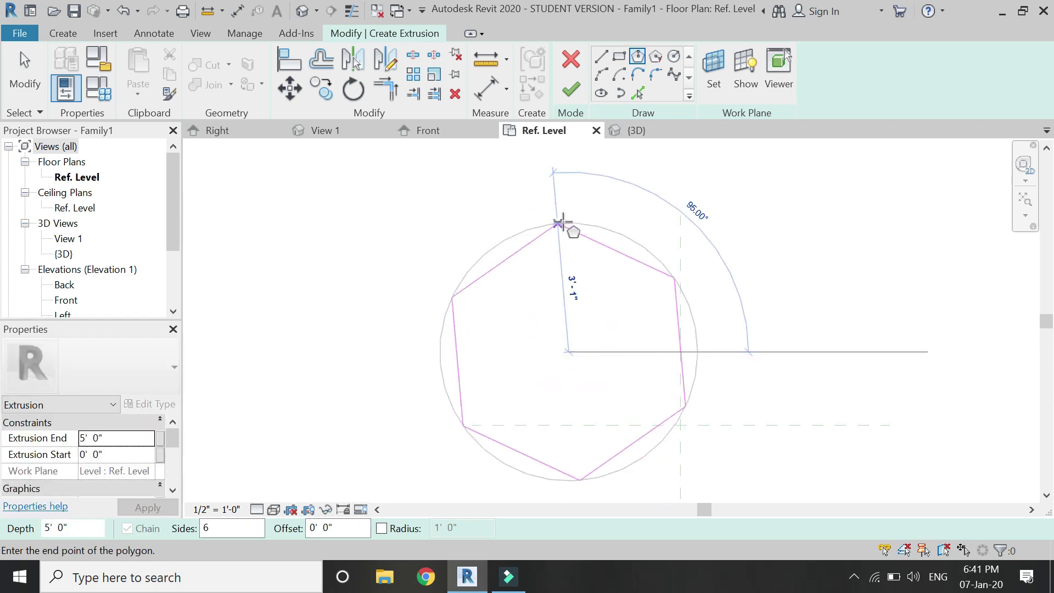
left_click(562, 210)
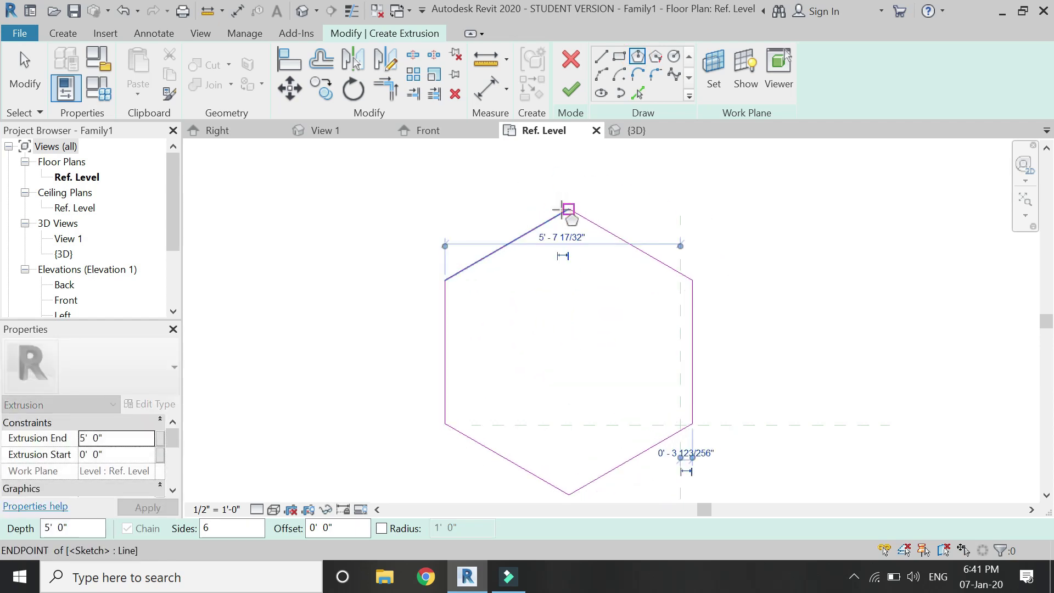
left_click(615, 59)
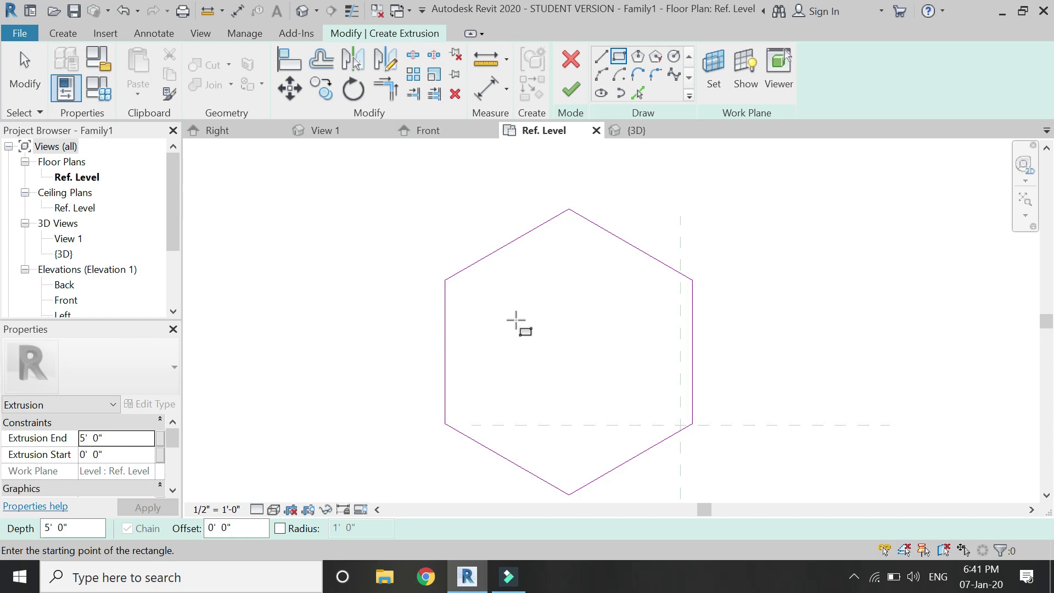
left_click(512, 315)
left_click(640, 406)
key("Escape")
key("Escape")
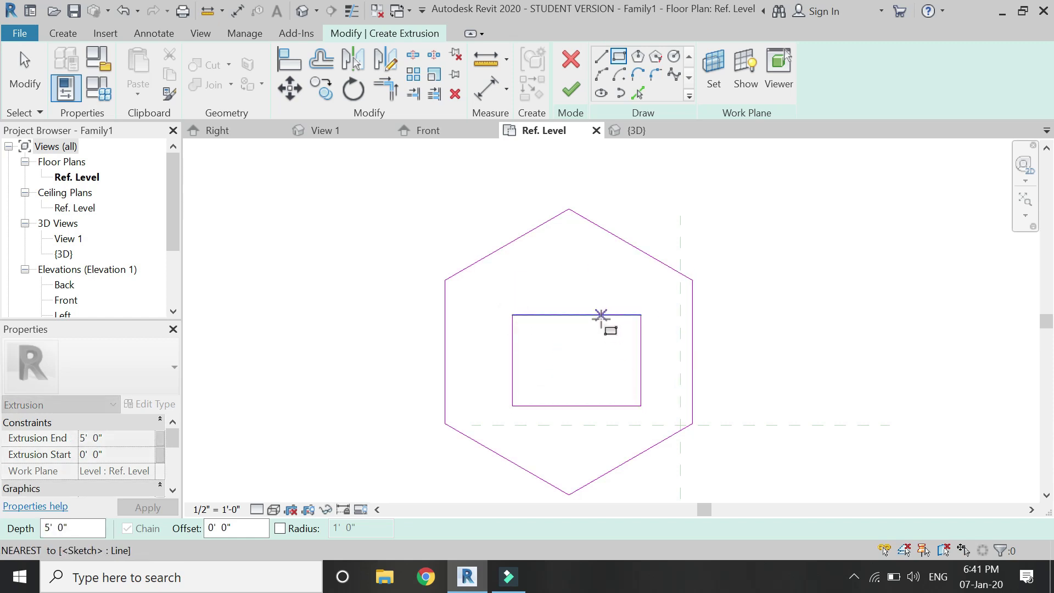
left_click(571, 96)
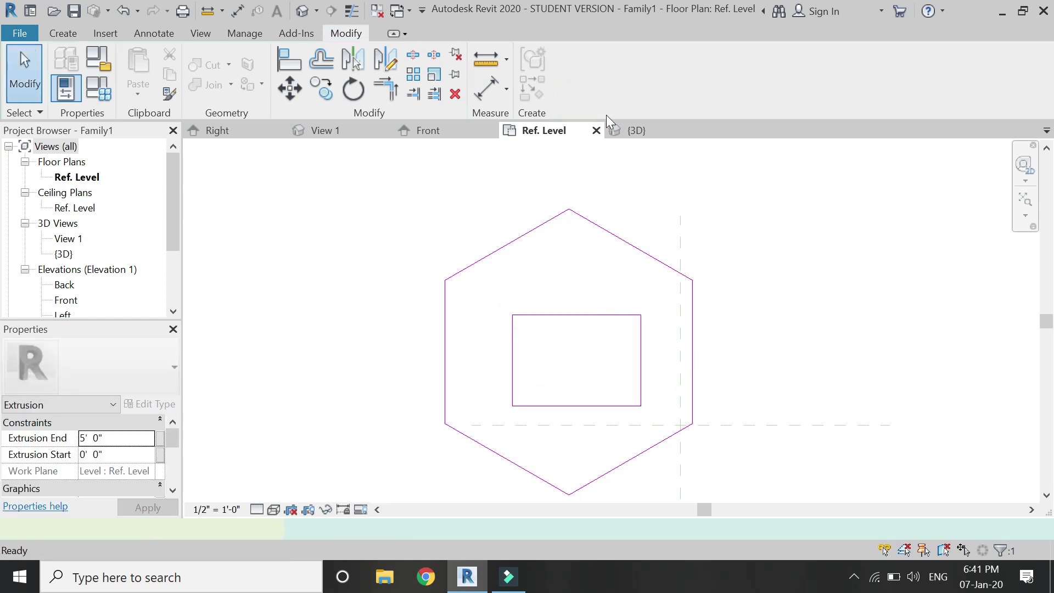
Step: Inspect the hollow hexagonal prism in the {3D} view, then go back to the Ref. Level plan
left_click(648, 130)
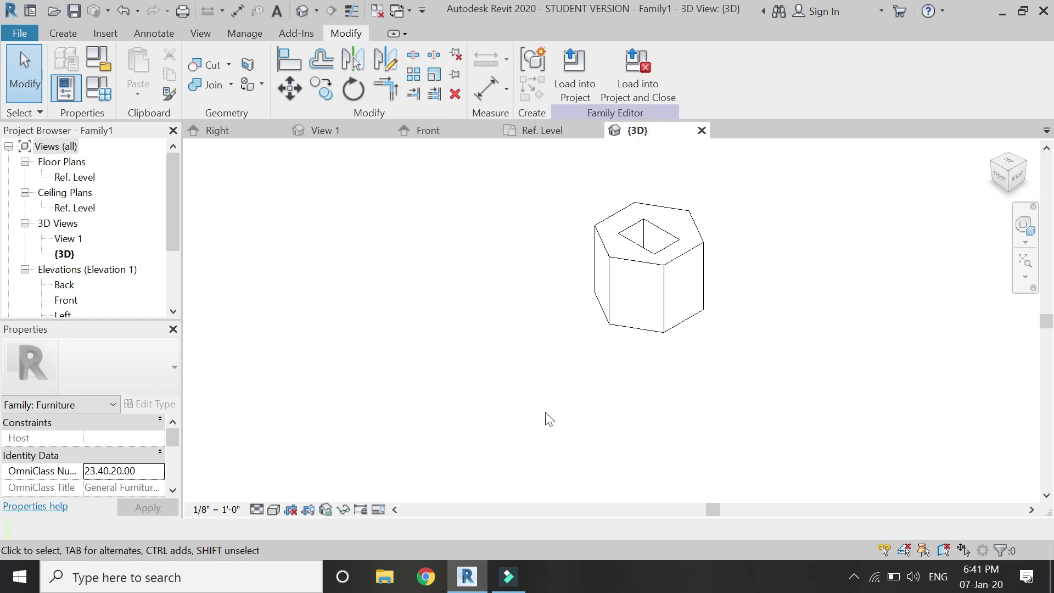
scroll(600, 334, "down", 1)
scroll(650, 258, "up", 3)
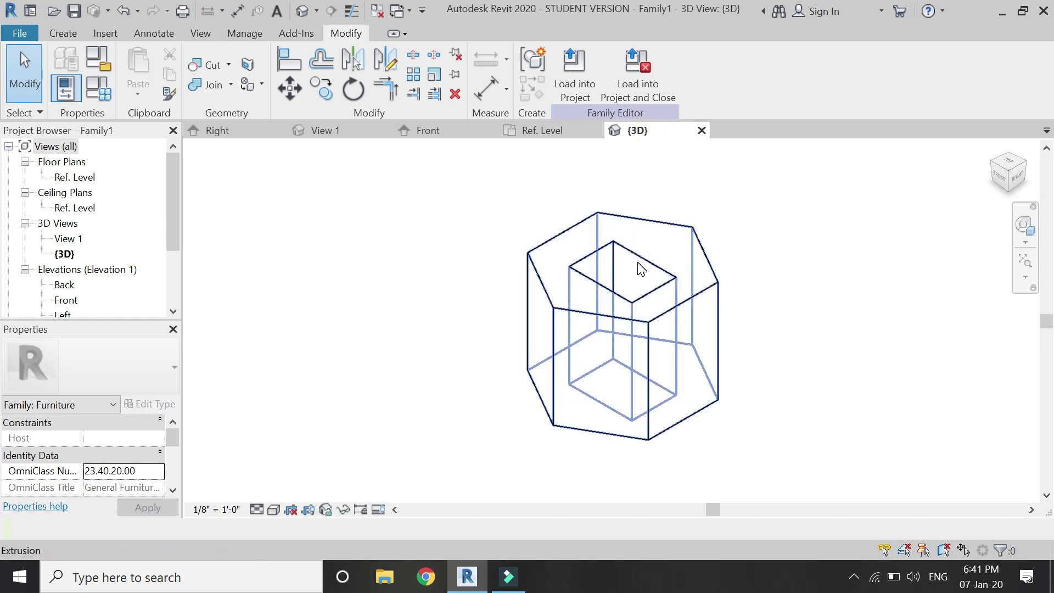
left_click(638, 262)
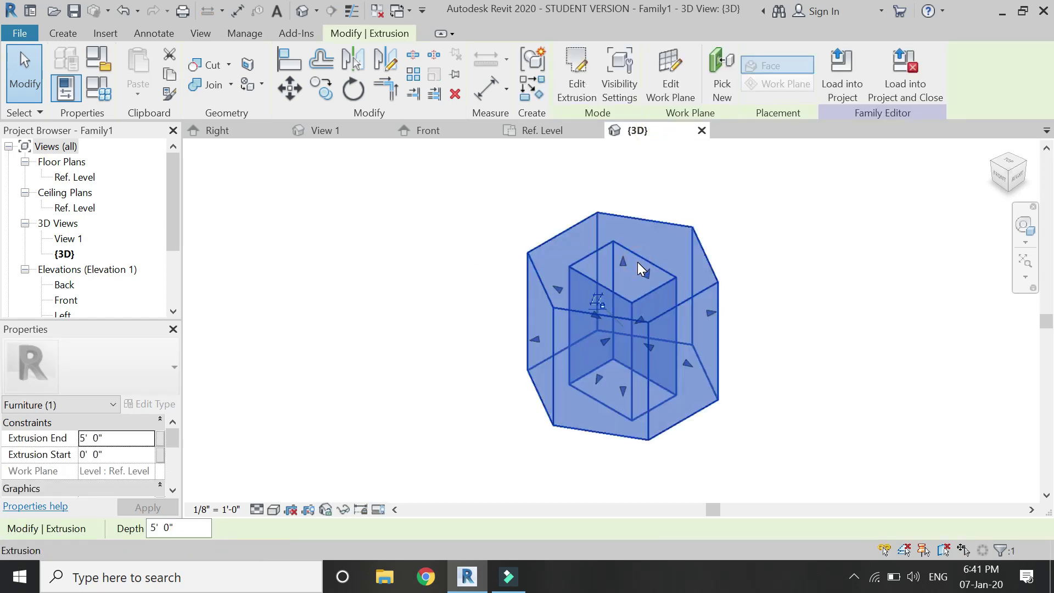
left_click(735, 306)
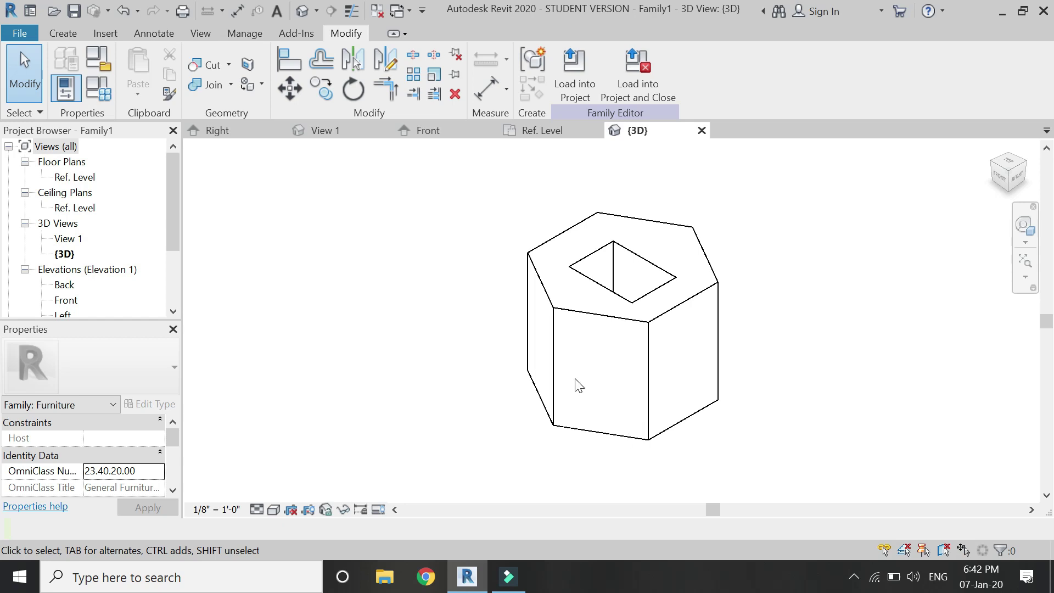
left_click(539, 130)
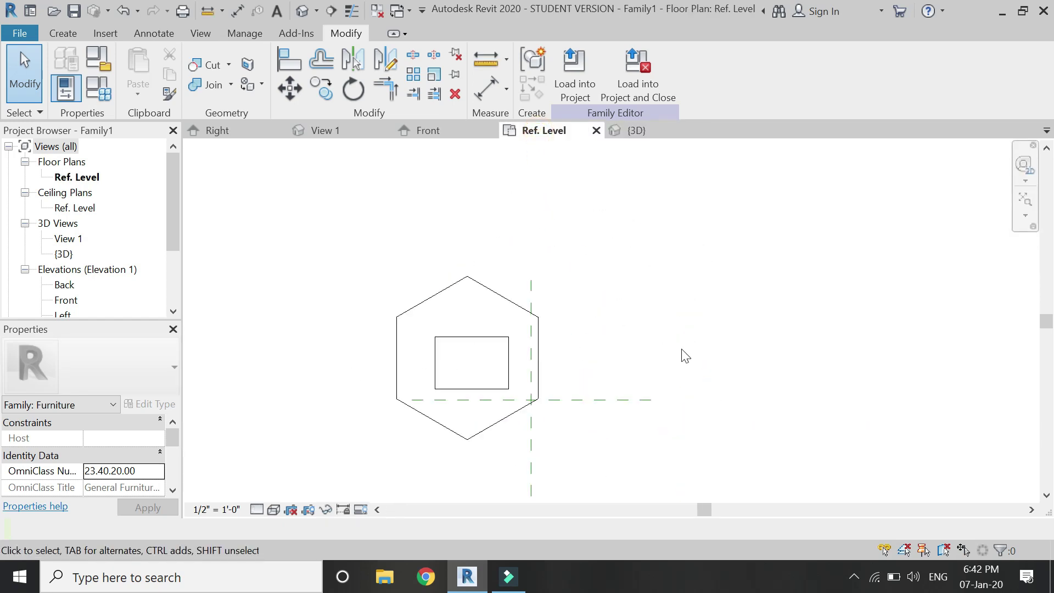
scroll(756, 363, "up", 1)
Step: Sketch two overlapping rectangles for a new extrusion to the right of the hexagon
left_click(63, 33)
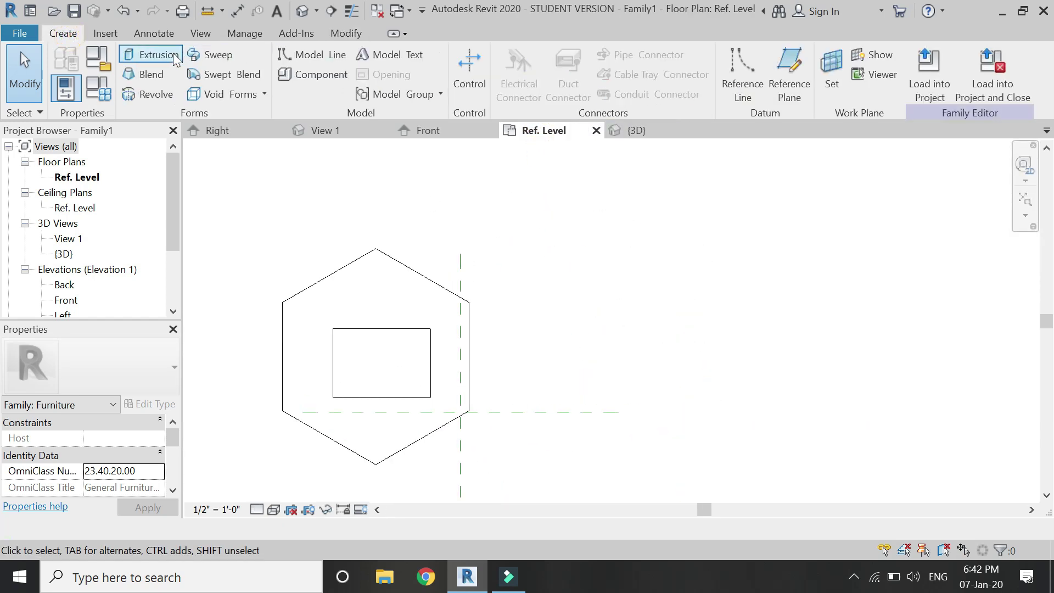
left_click(138, 47)
left_click(619, 56)
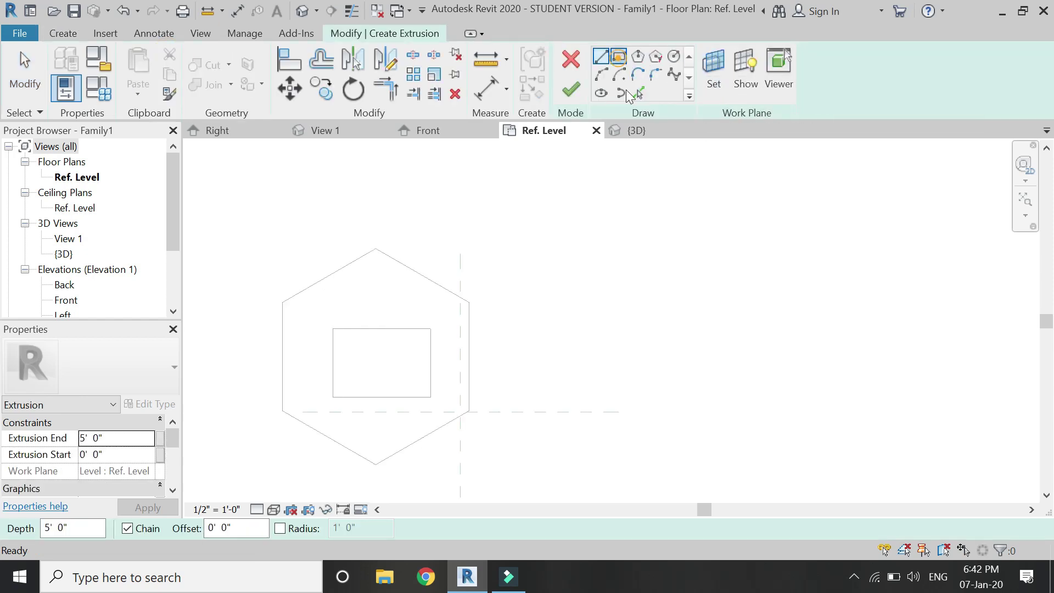
left_click(580, 282)
left_click(686, 385)
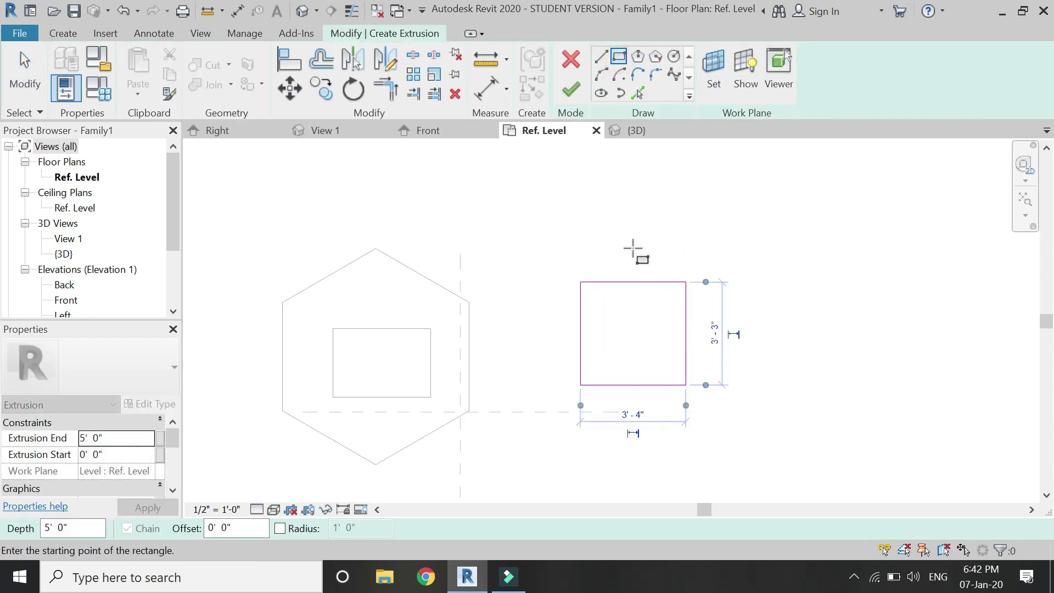
left_click(630, 245)
left_click(730, 337)
key("Escape")
key("Escape")
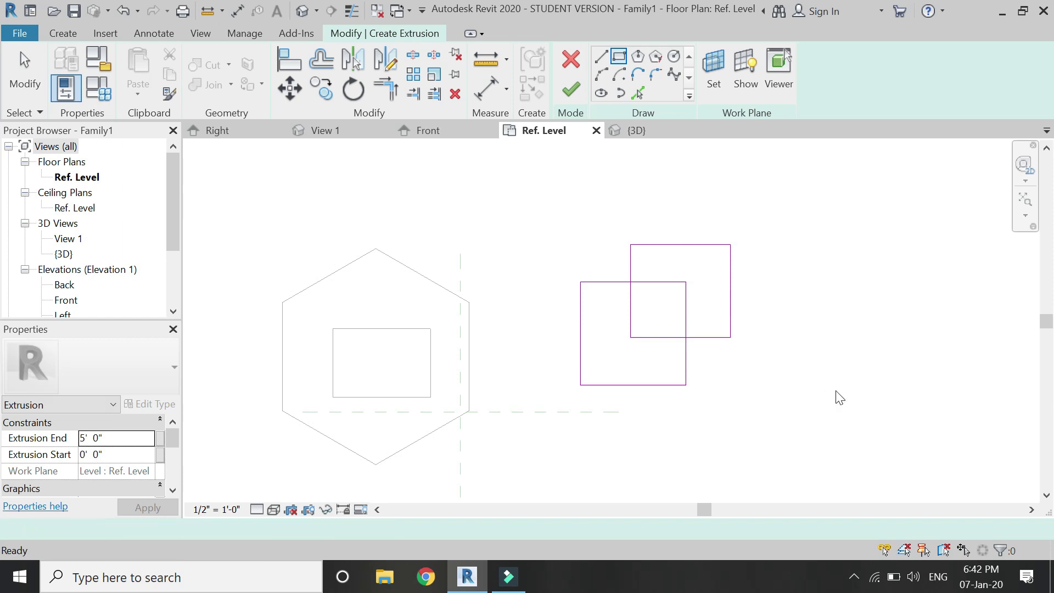
Step: Trim the overlapping rectangles into a single stepped outline, finish the extrusion and view it in 3D
left_click(571, 89)
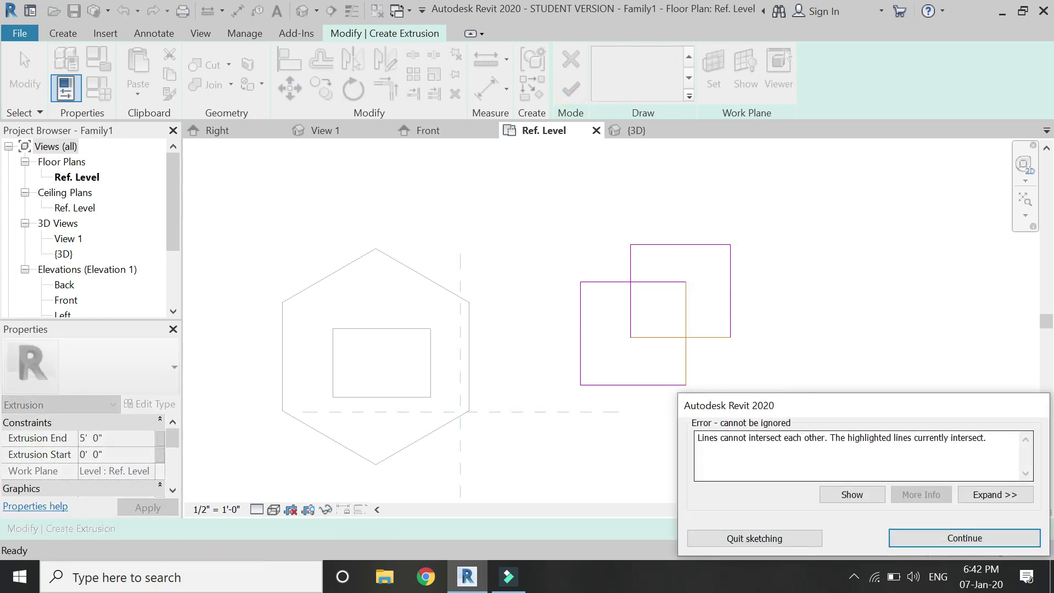
left_click(968, 541)
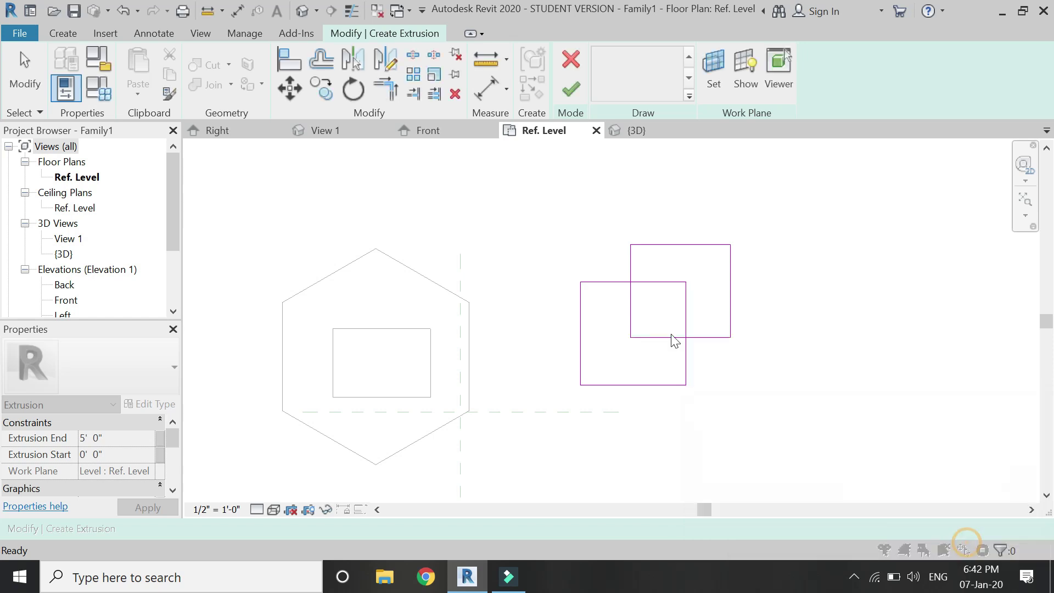
scroll(664, 307, "up", 2)
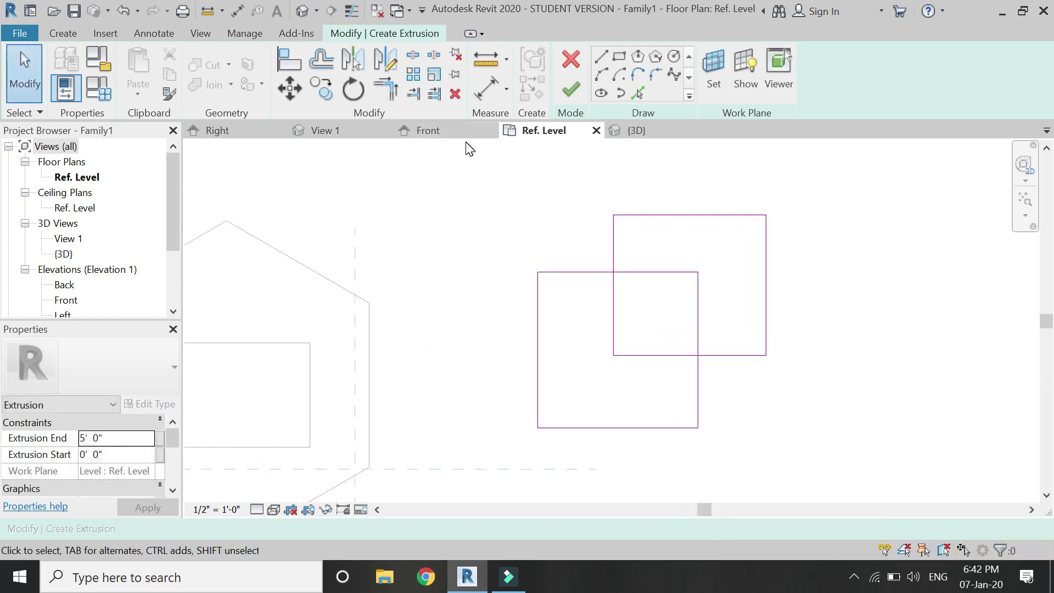
left_click(393, 87)
left_click(614, 244)
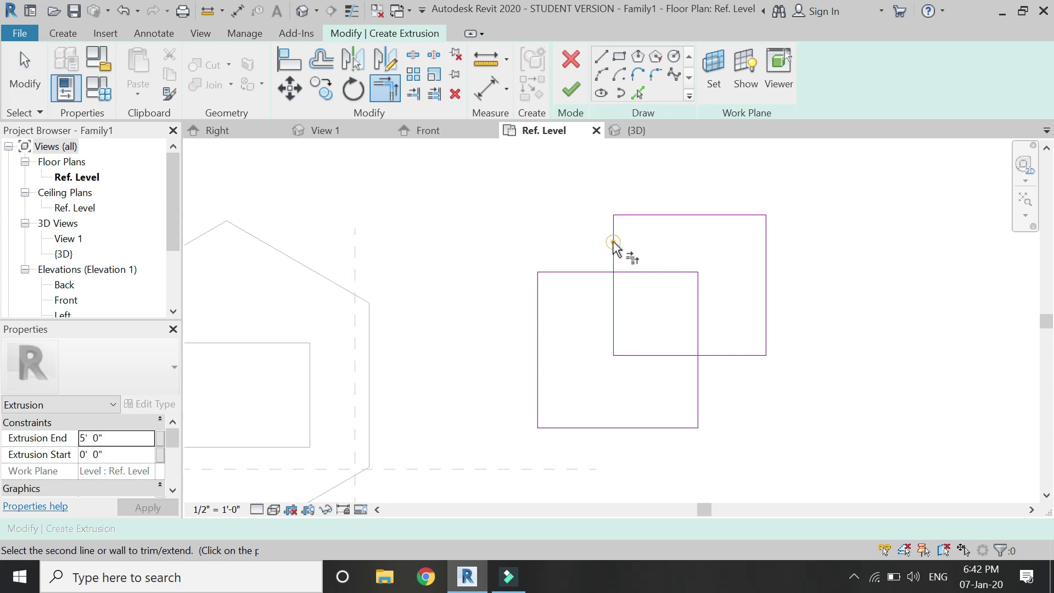
left_click(579, 272)
left_click(715, 356)
left_click(697, 367)
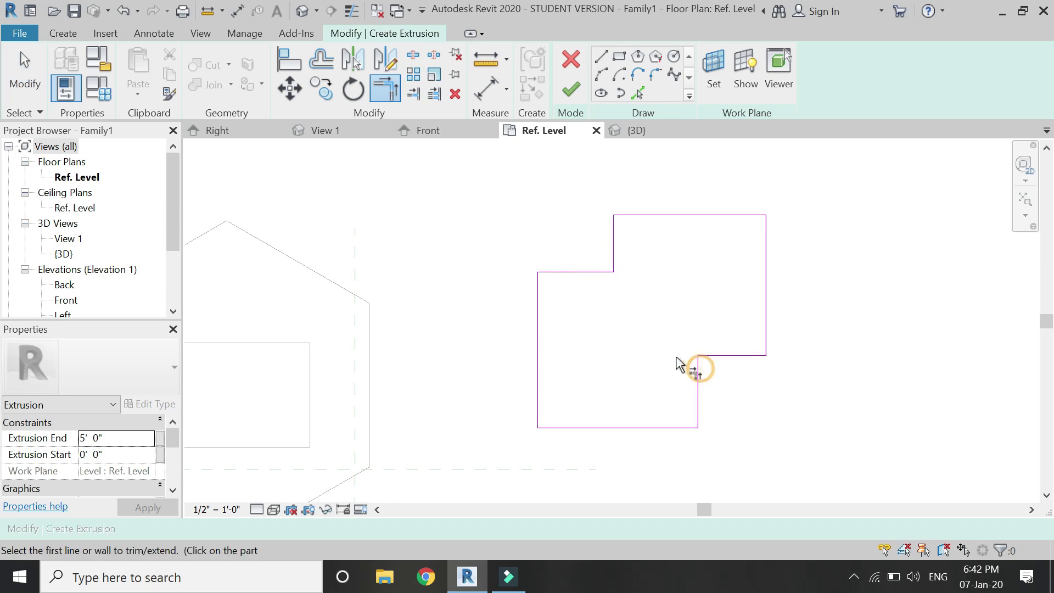
left_click(571, 89)
left_click(640, 130)
Step: Create a void extrusion from a small rectangle inside the stepped prism and check the cut hole in 3D
left_click(758, 268)
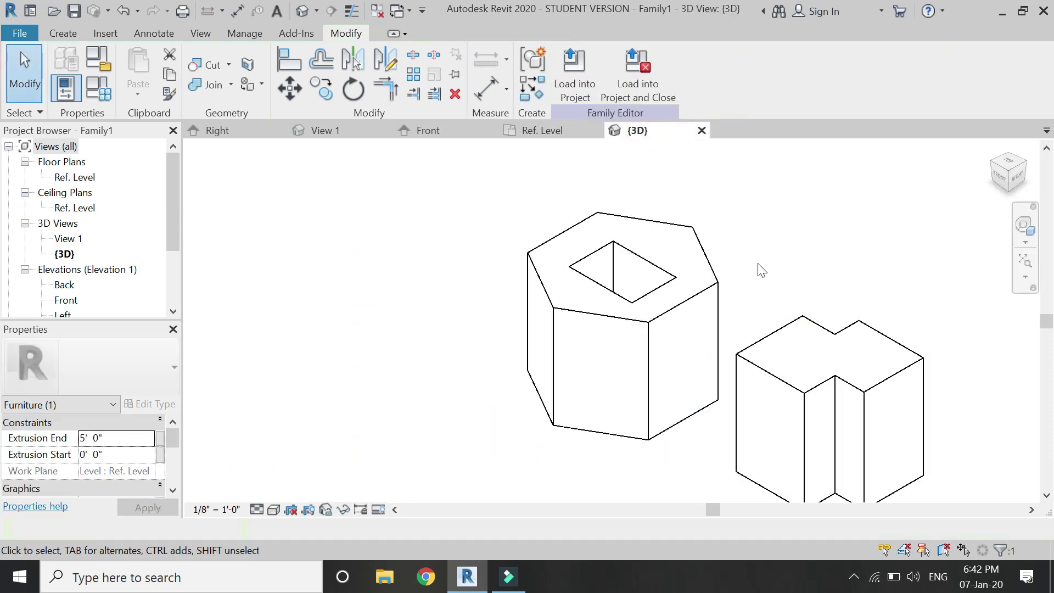
scroll(859, 369, "down", 2)
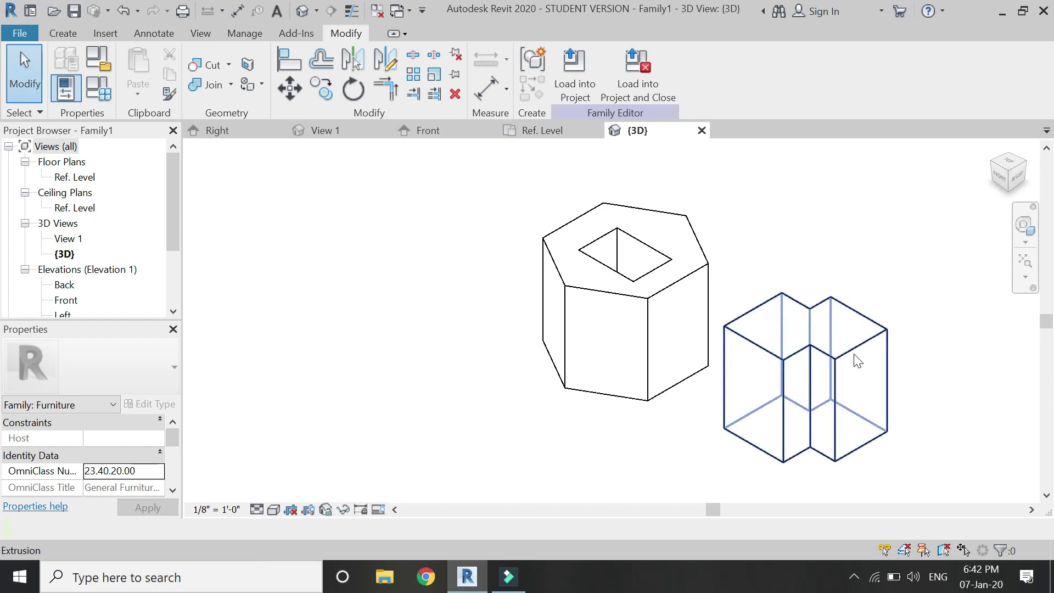
left_click(569, 134)
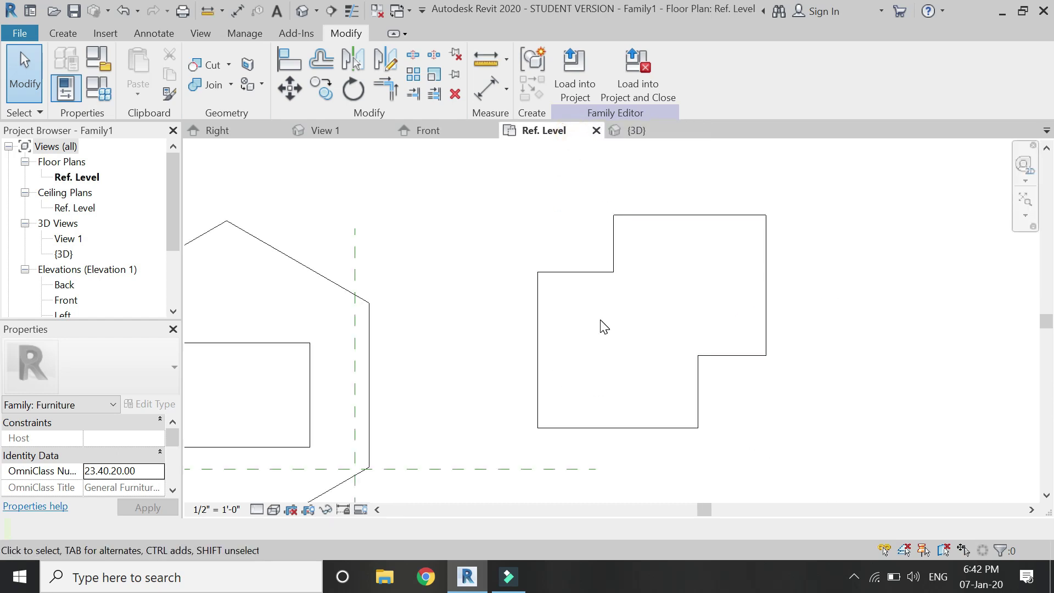
left_click(70, 29)
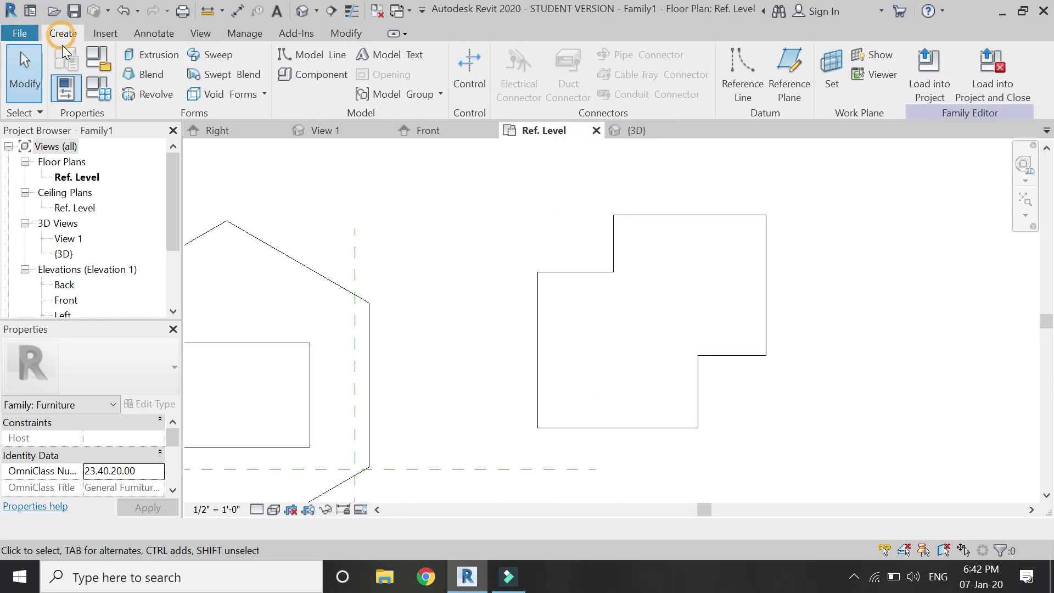
left_click(243, 95)
left_click(250, 121)
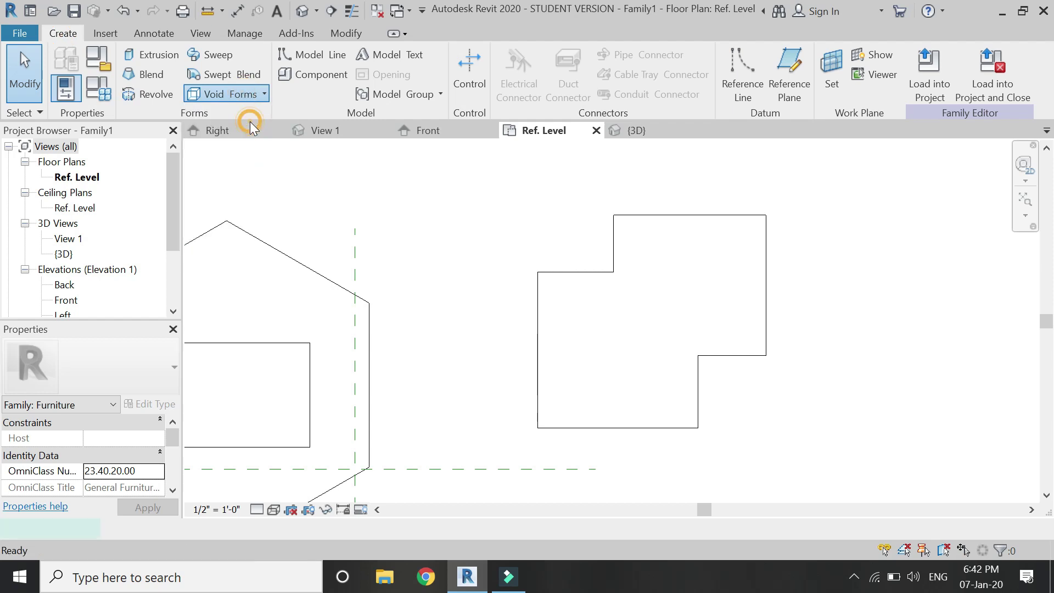
left_click(619, 57)
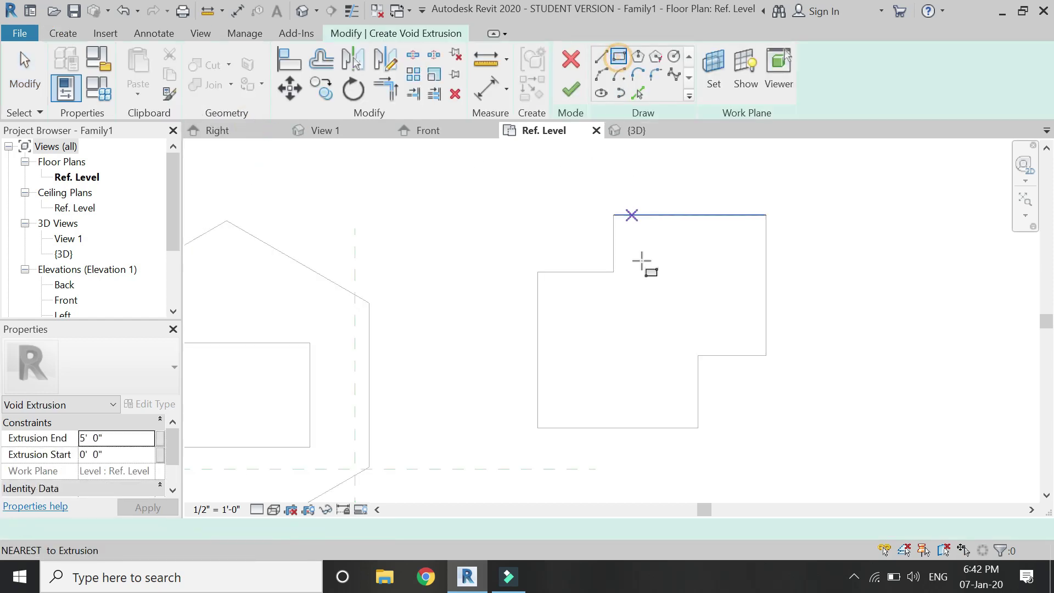
left_click(585, 300)
left_click(657, 357)
key("Escape")
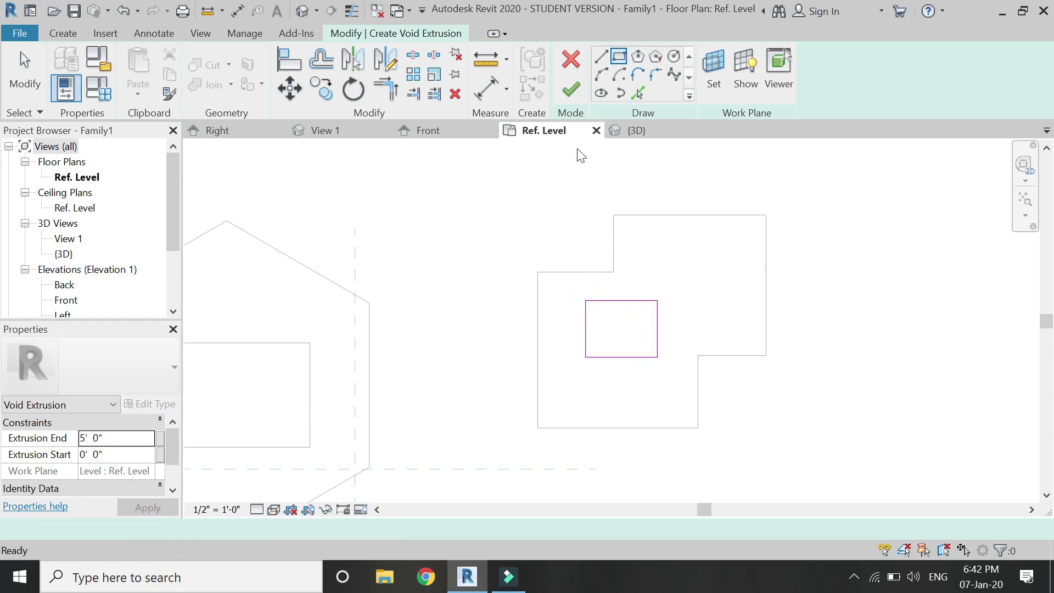
left_click(570, 89)
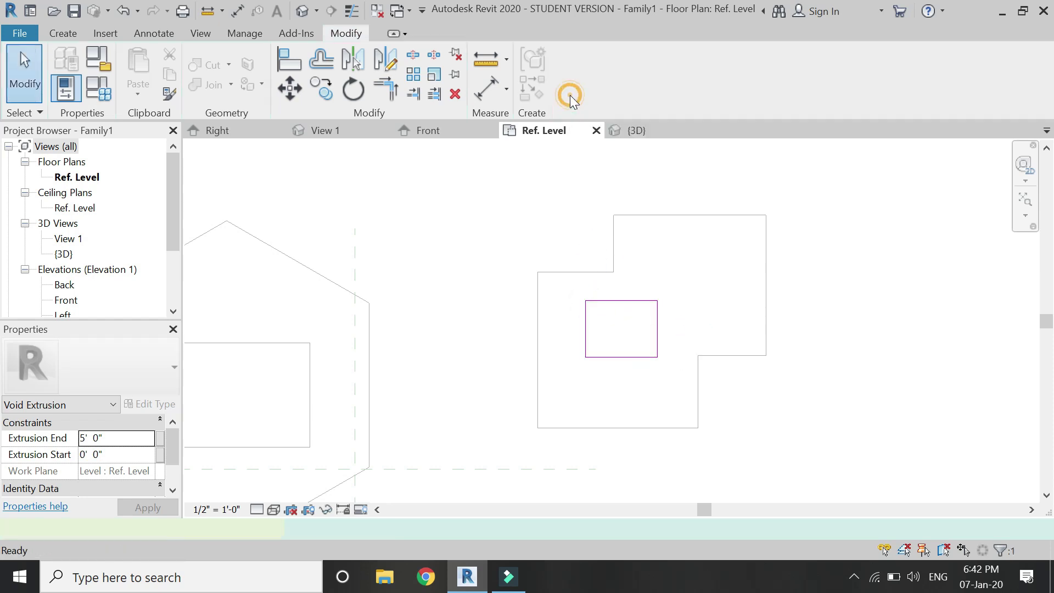
left_click(652, 136)
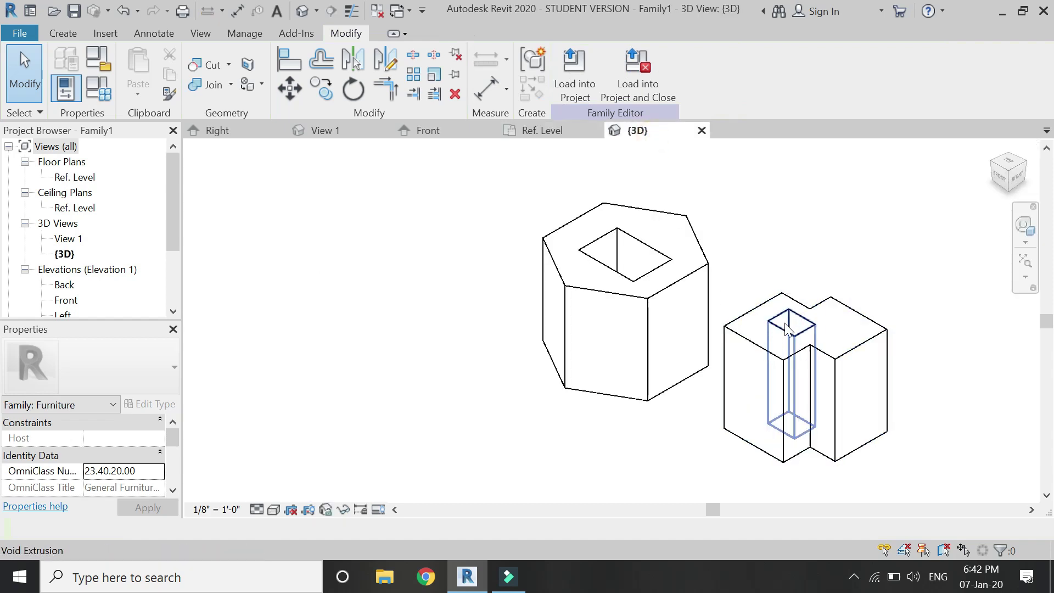
scroll(921, 369, "up", 1)
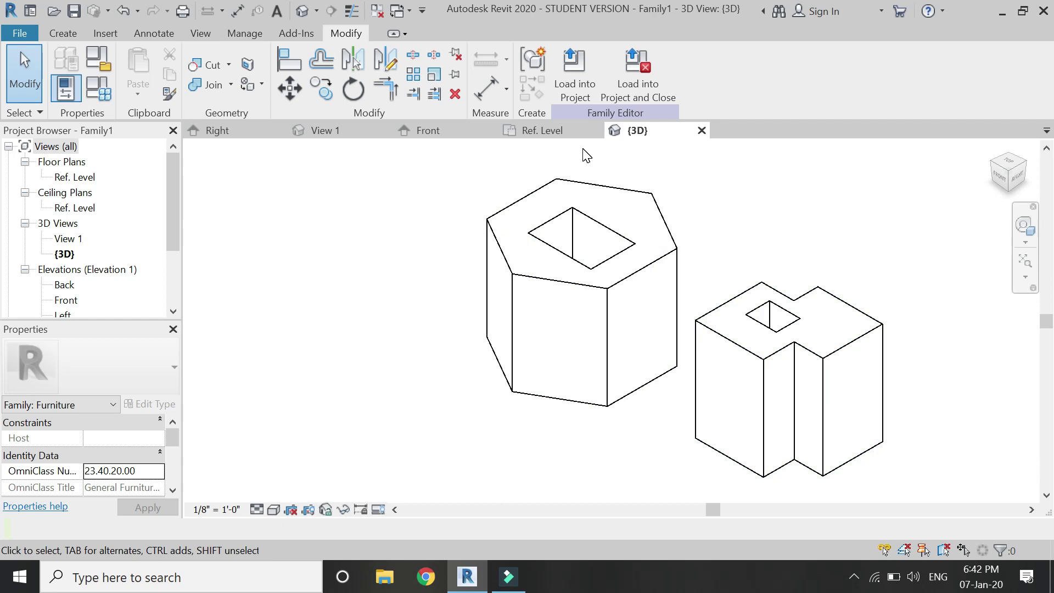
Step: Extrude a rectangle in the stepped prism's upper-right block on Ref. Level
left_click(62, 33)
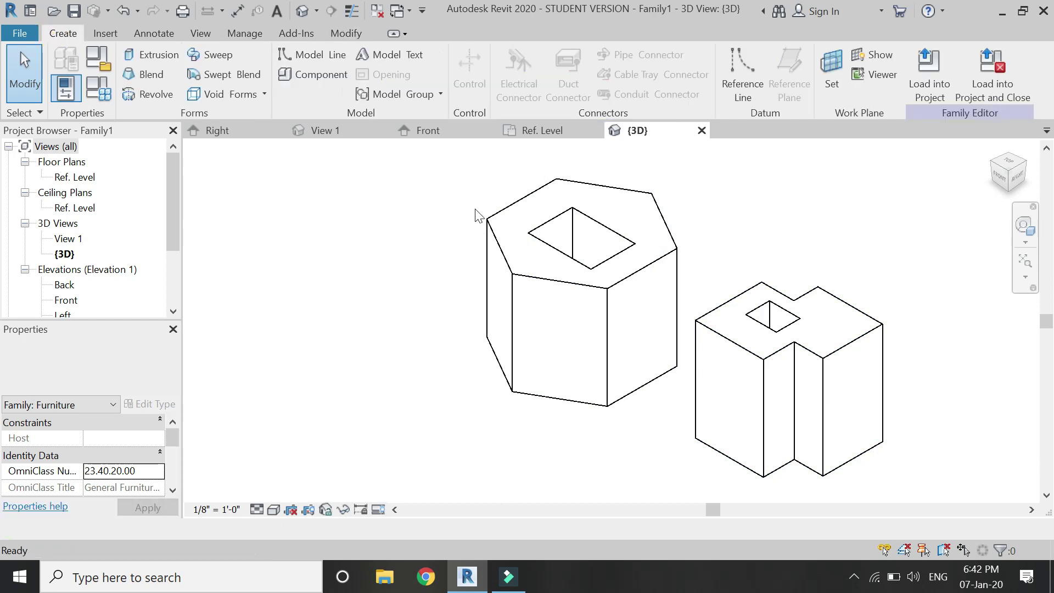
left_click(527, 131)
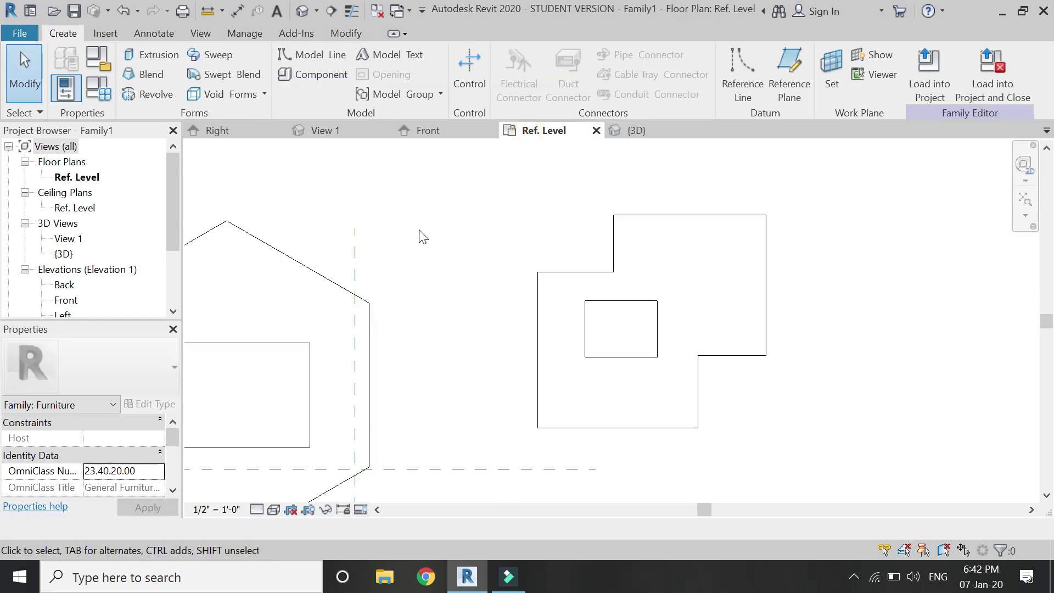
left_click(152, 55)
left_click(618, 56)
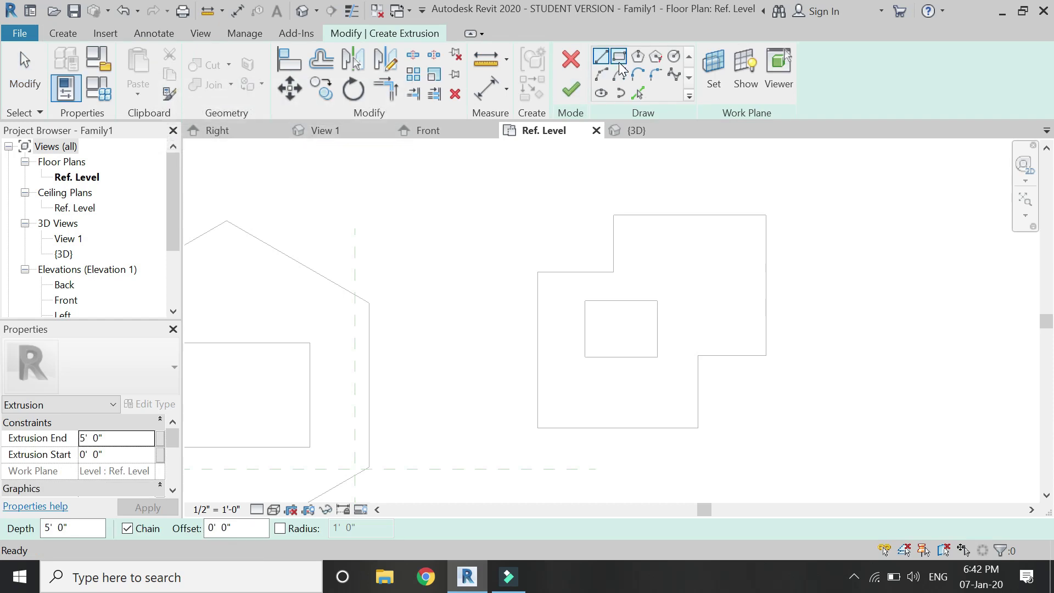
scroll(703, 245, "up", 2)
left_click(680, 230)
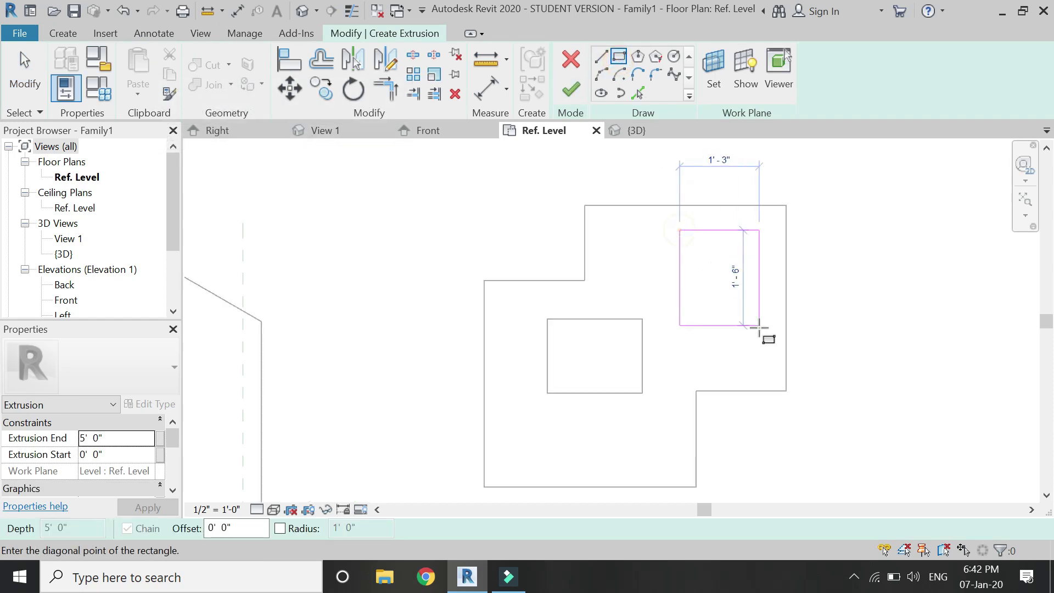
left_click(764, 341)
key("Escape")
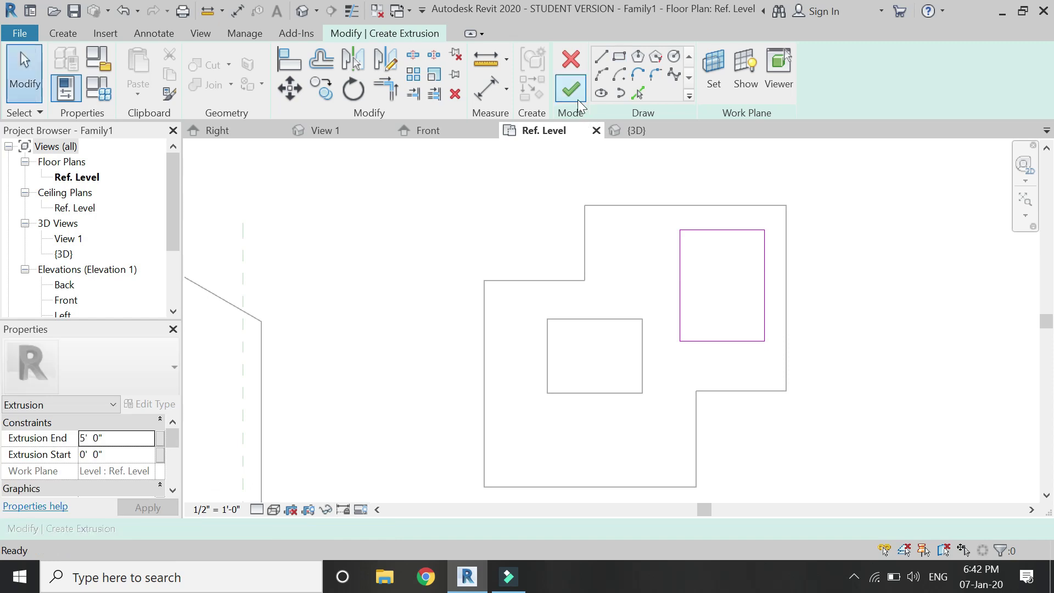
left_click(574, 95)
left_click(637, 130)
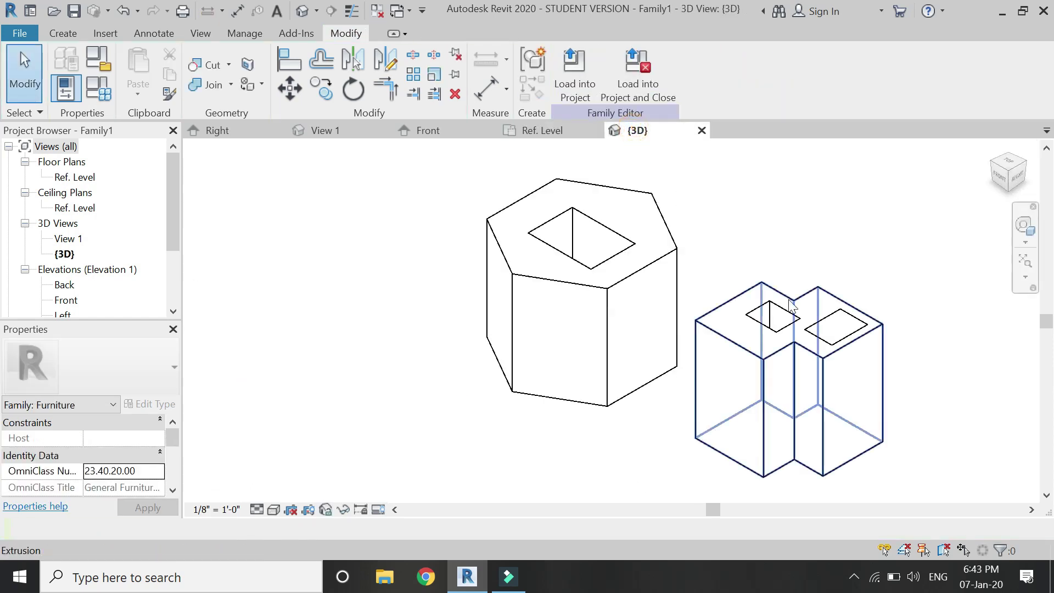
Step: Change the new rectangular extrusion from Solid to Void in its properties
left_click(885, 377)
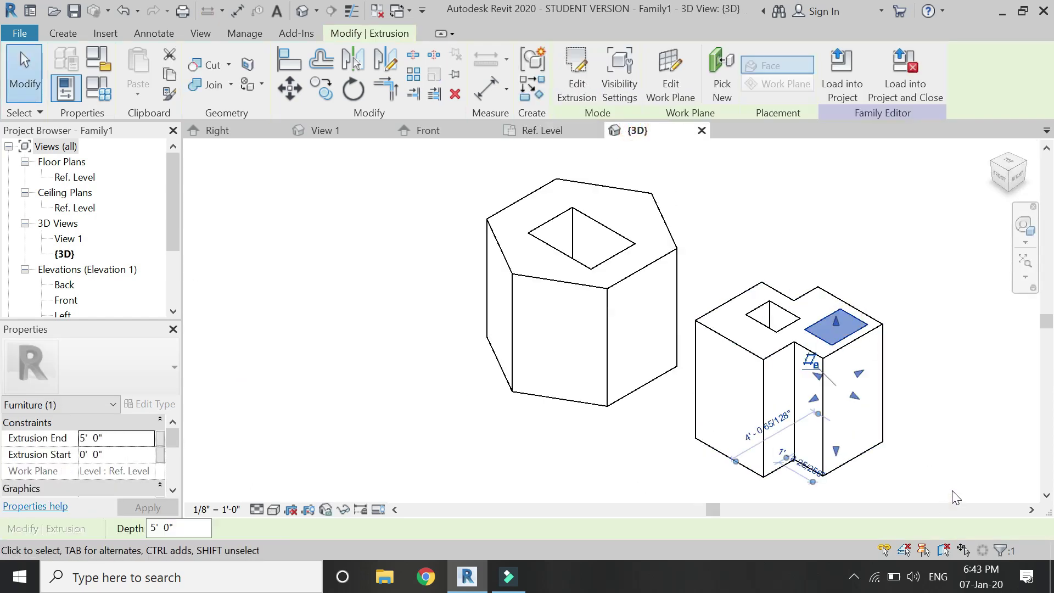
scroll(956, 454, "up", 2)
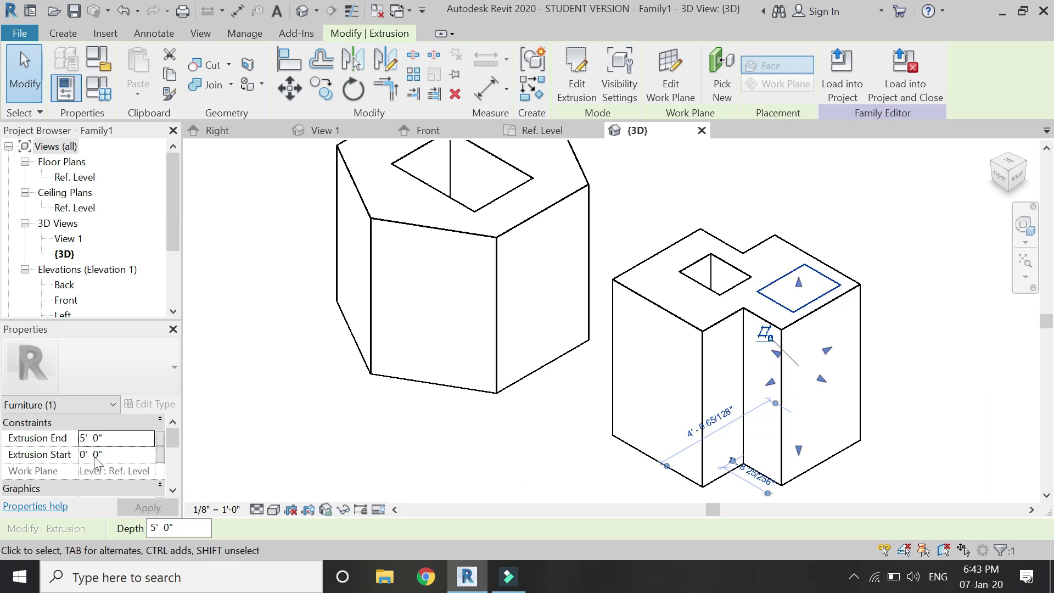
scroll(138, 471, "down", 3)
scroll(137, 471, "down", 2)
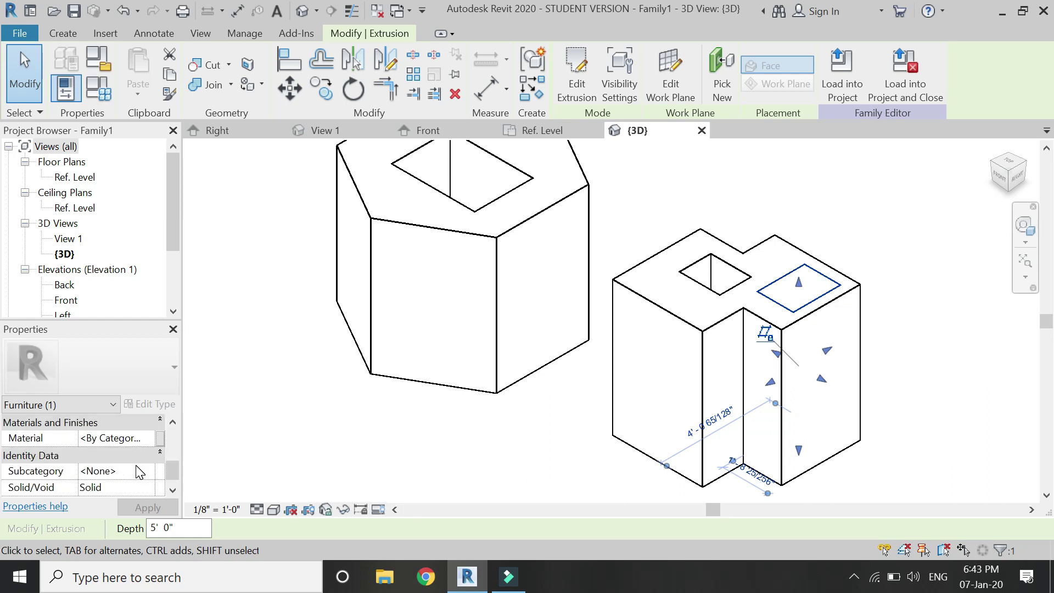
scroll(137, 471, "down", 1)
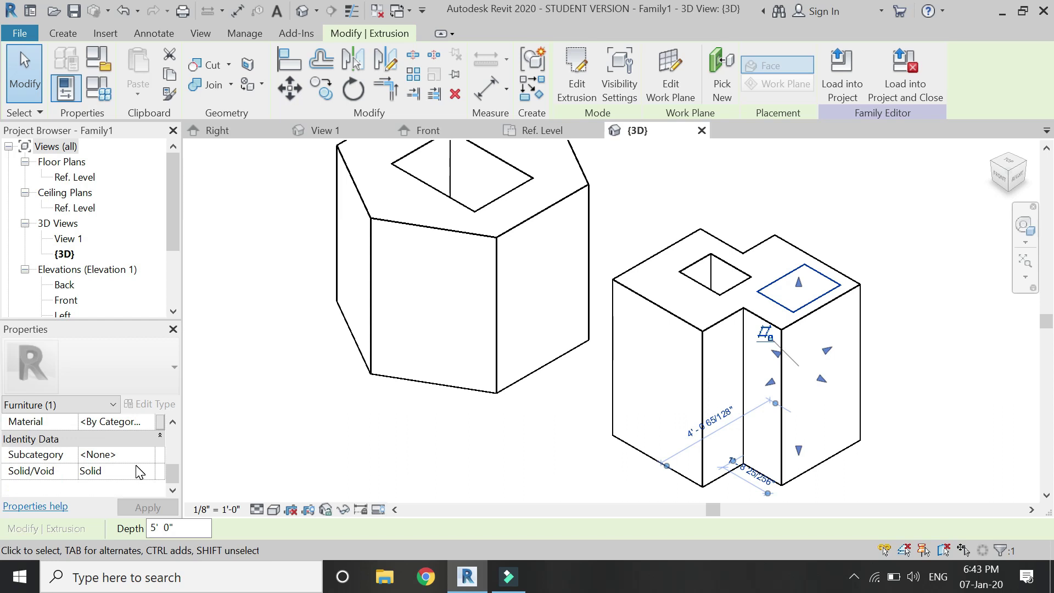
left_click(144, 472)
left_click(90, 501)
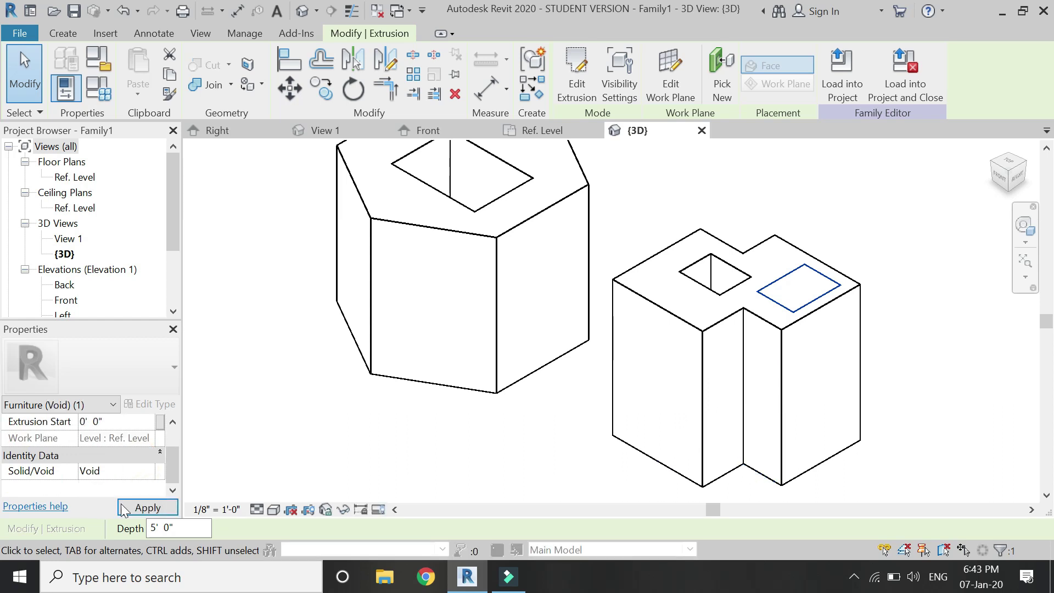
left_click(144, 507)
left_click(333, 456)
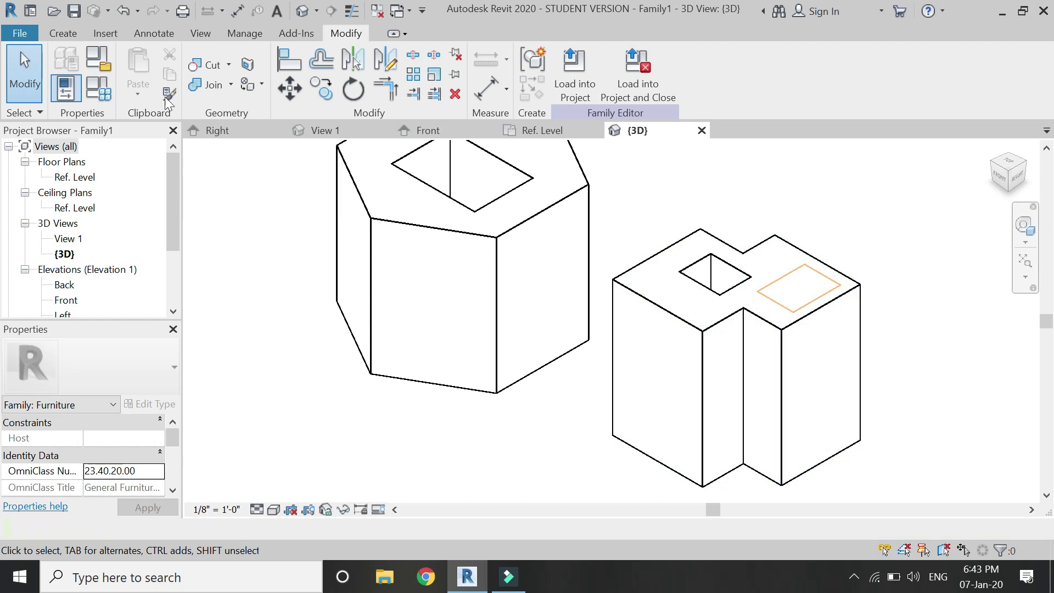
Step: Cut the stepped prism with the new void to make the second hole
left_click(204, 65)
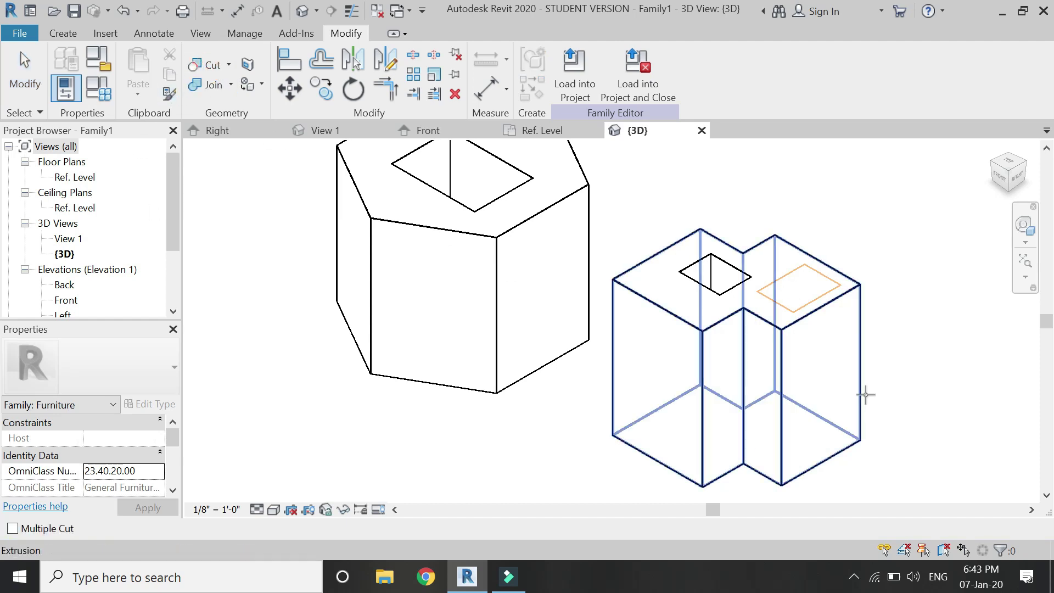
left_click(809, 314)
left_click(802, 281)
key("Escape")
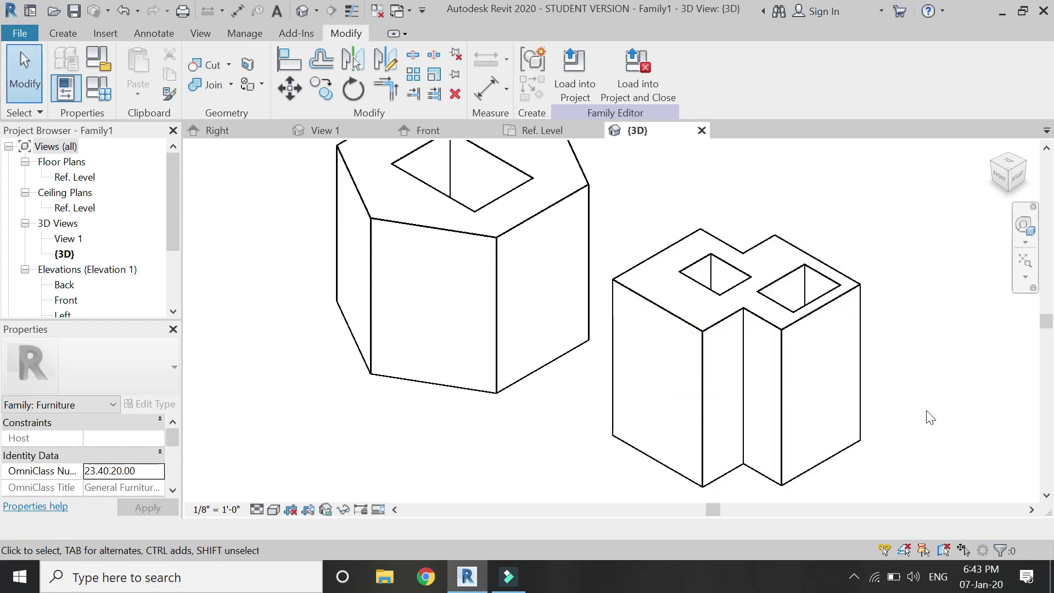
left_click(644, 293)
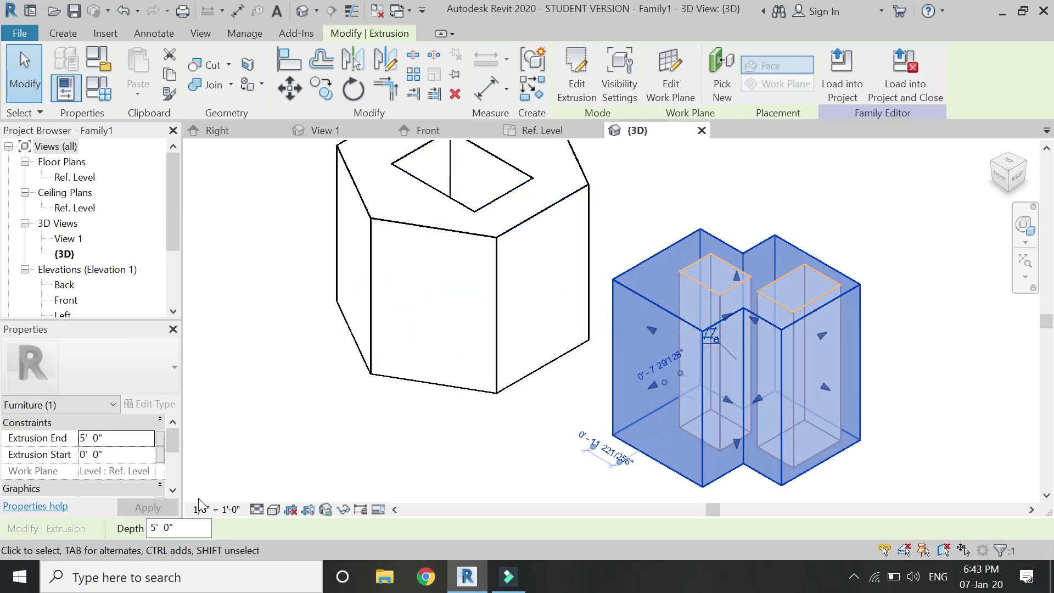
scroll(128, 463, "down", 1)
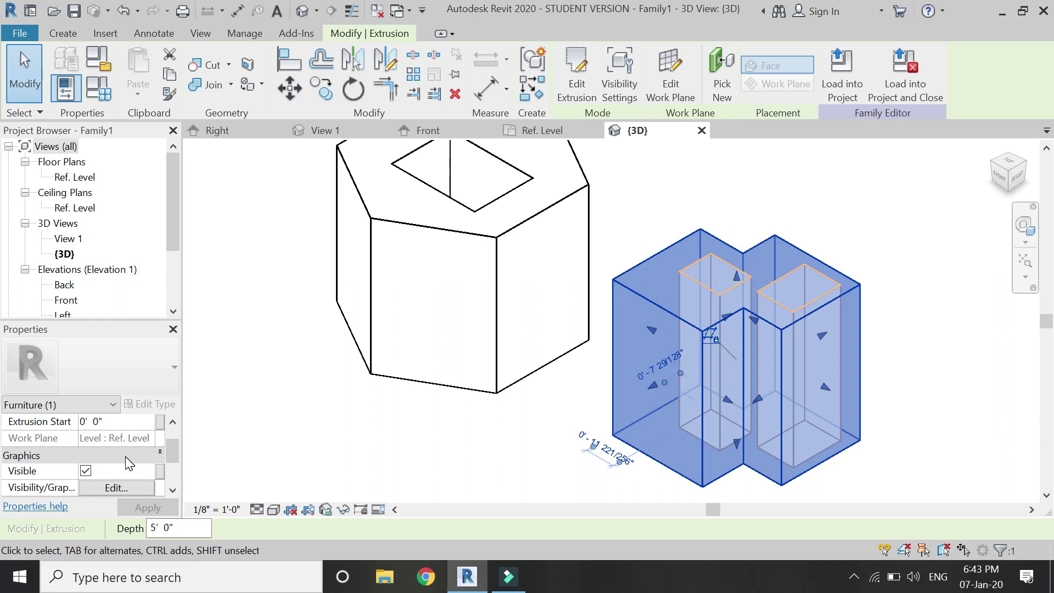
scroll(128, 463, "down", 1)
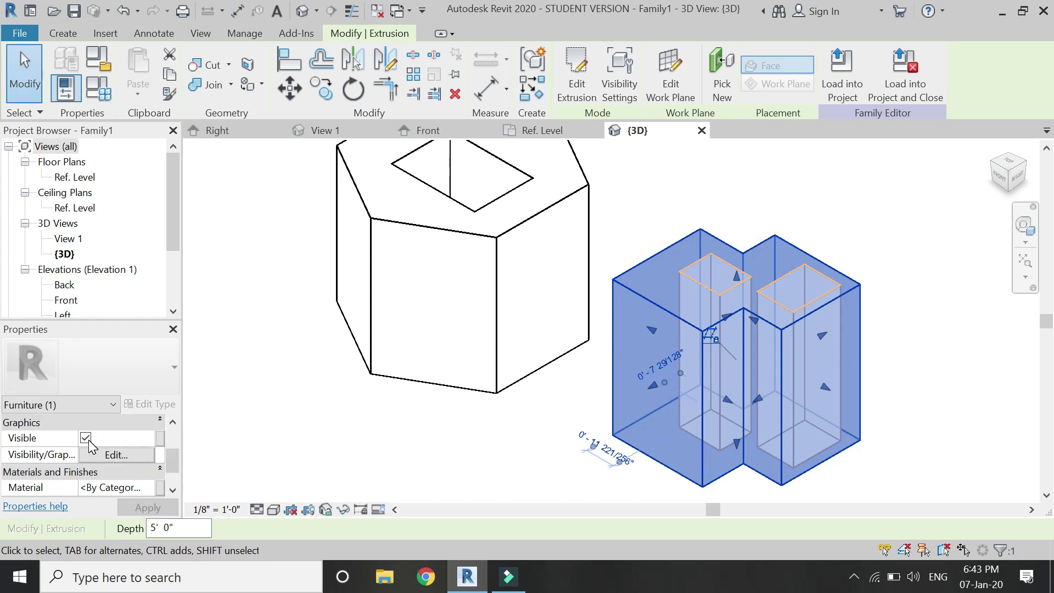
left_click(114, 455)
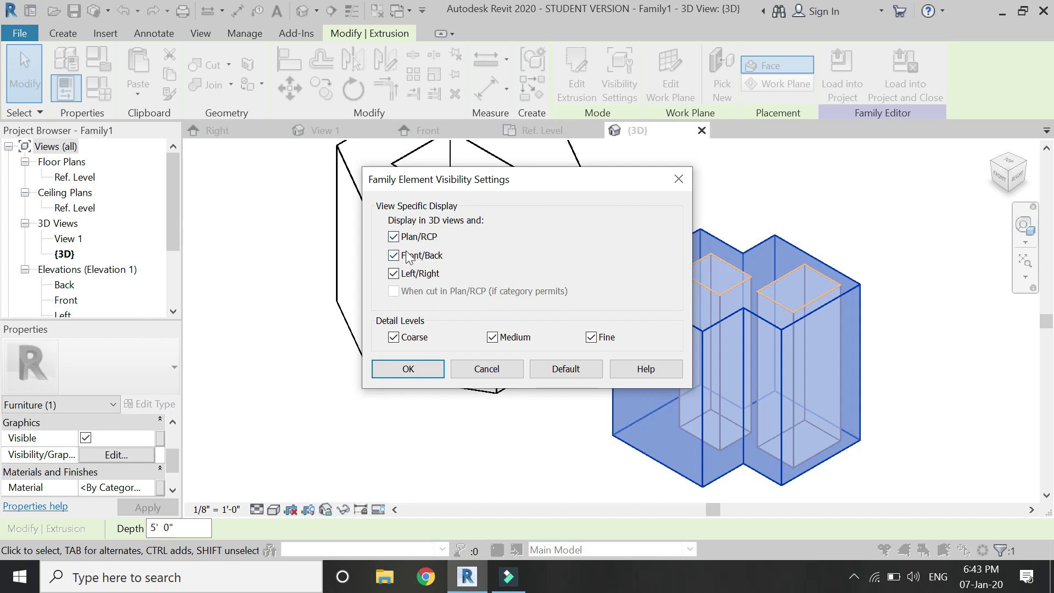
left_click(438, 370)
left_click(236, 463)
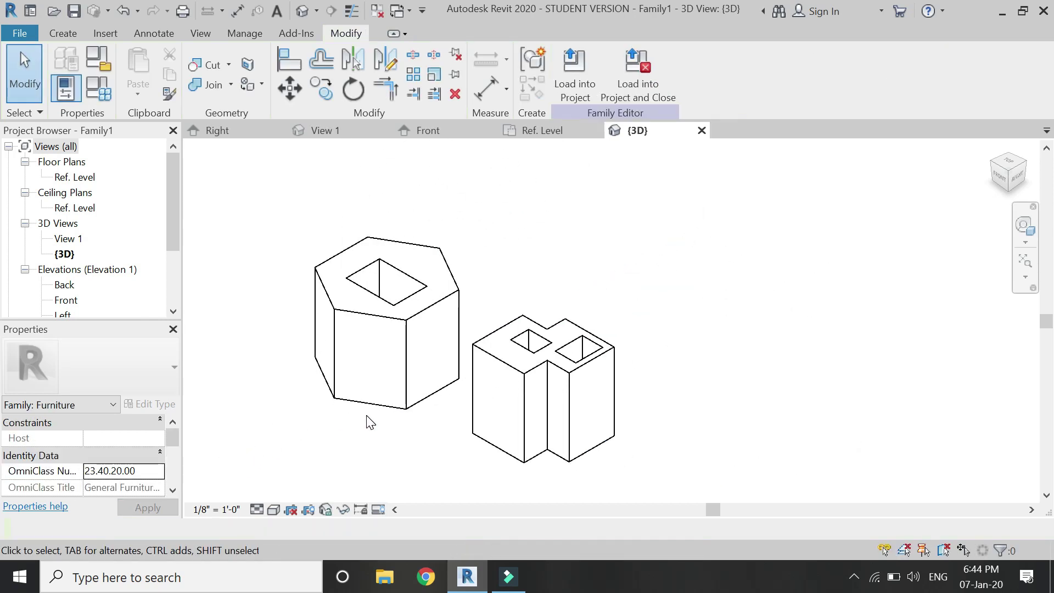
scroll(447, 384, "up", 2)
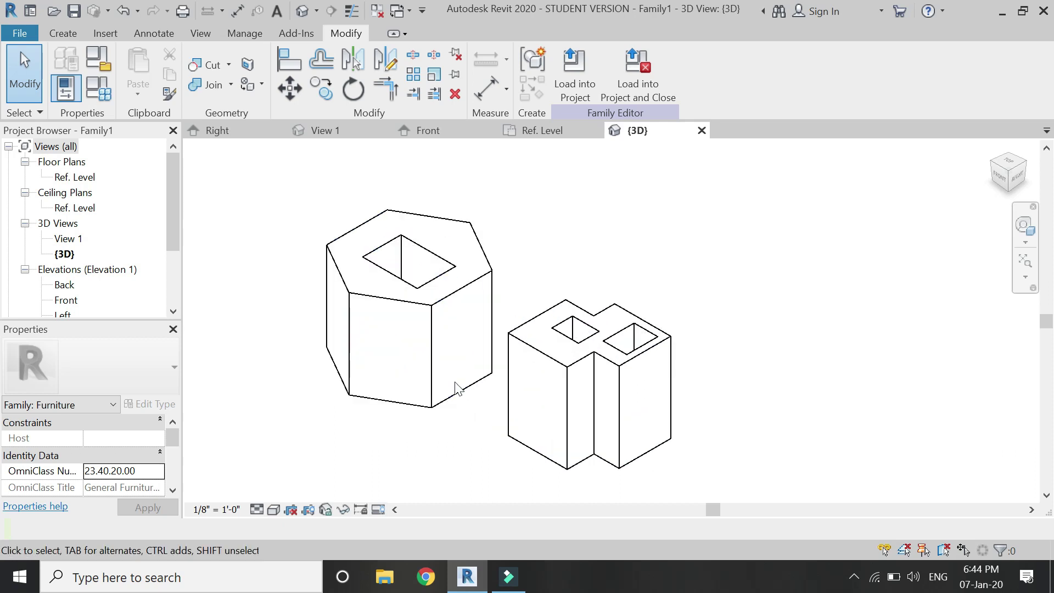